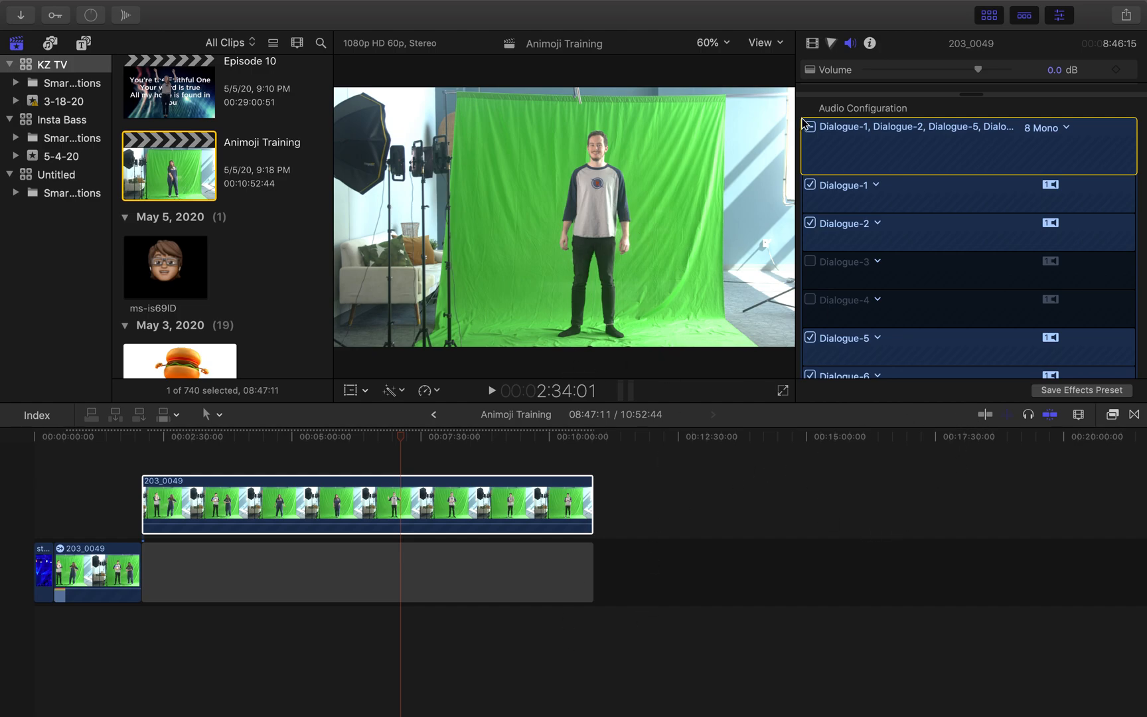
Enable the Dialogue-3 and Dialogue-4 audio channels of the selected 203_0049 clip.
left_click(810, 261)
left_click(810, 300)
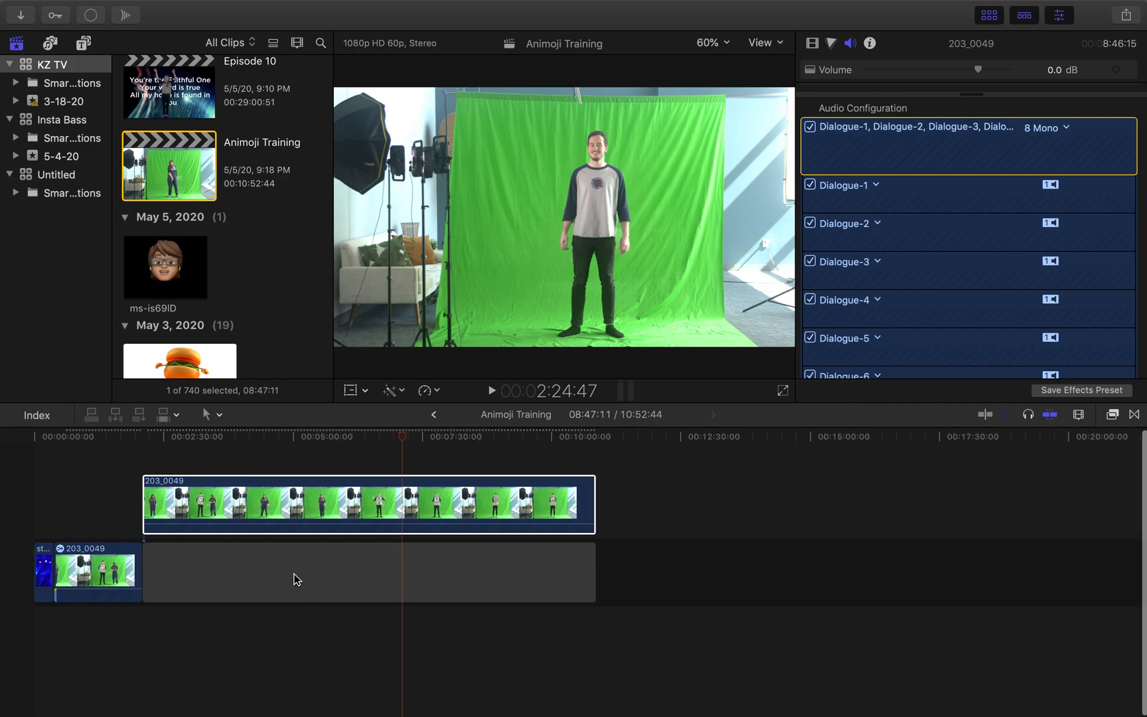
Examine the opening stage-light clip and the keyed 203_0049 clip at the start of the timeline.
key("super+equal")
key("super+equal")
scroll(284, 552, "left", 10)
scroll(284, 556, "left", 3)
left_click(65, 508)
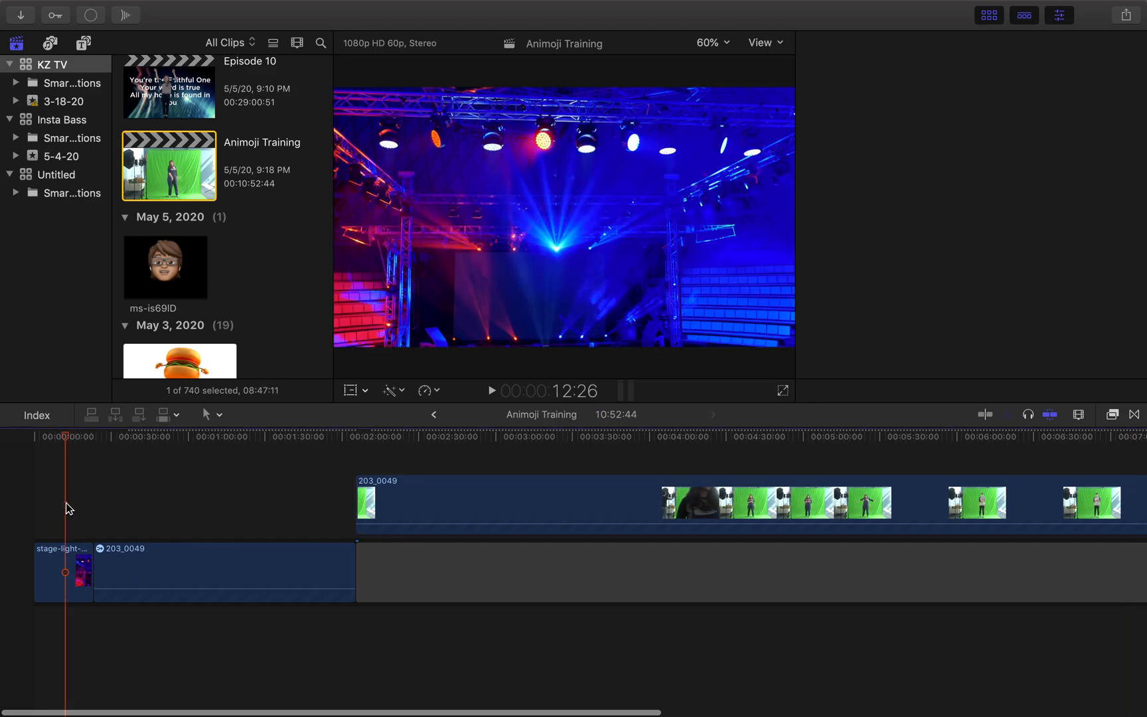
left_click_drag(62, 440, 255, 463)
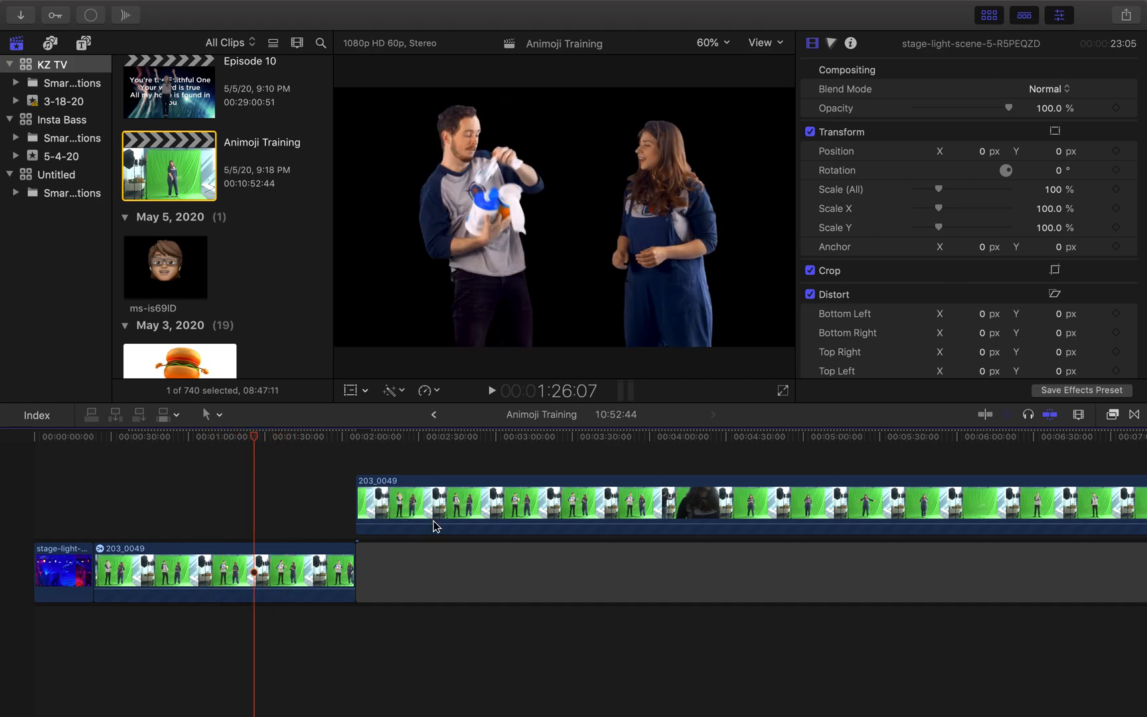
Review the connected 203_0049 clip above the gap at several points along its length.
left_click(435, 526)
scroll(436, 525, "right", 5)
left_click(556, 478)
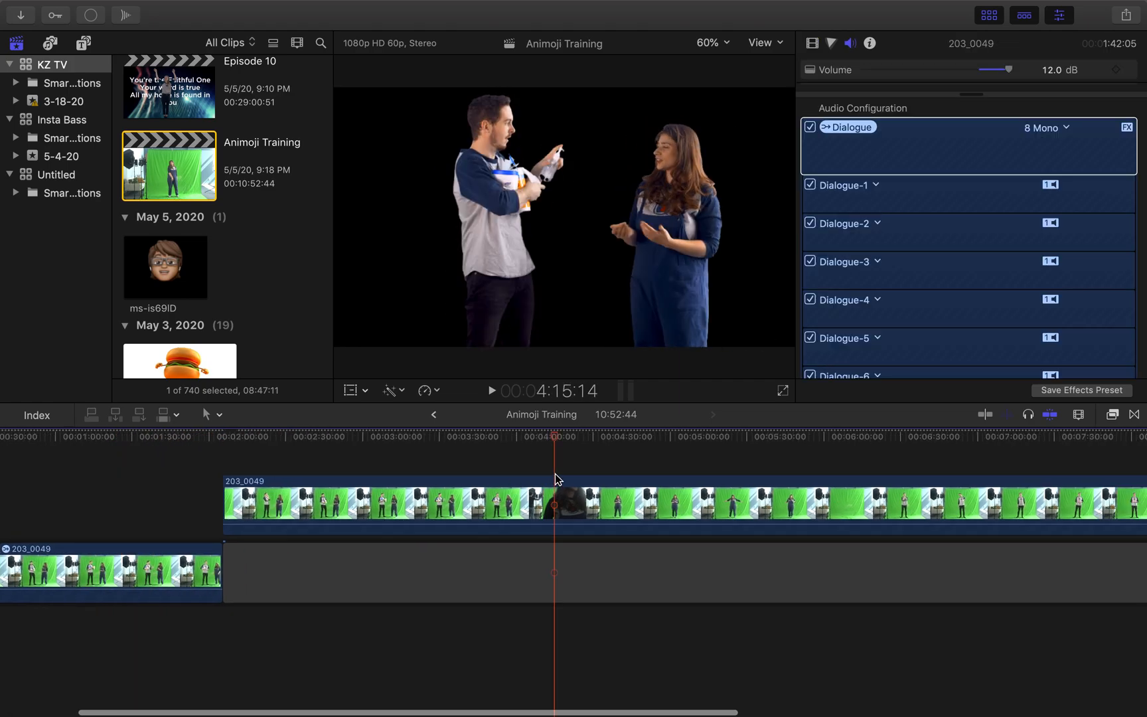
scroll(697, 477, "right", 3)
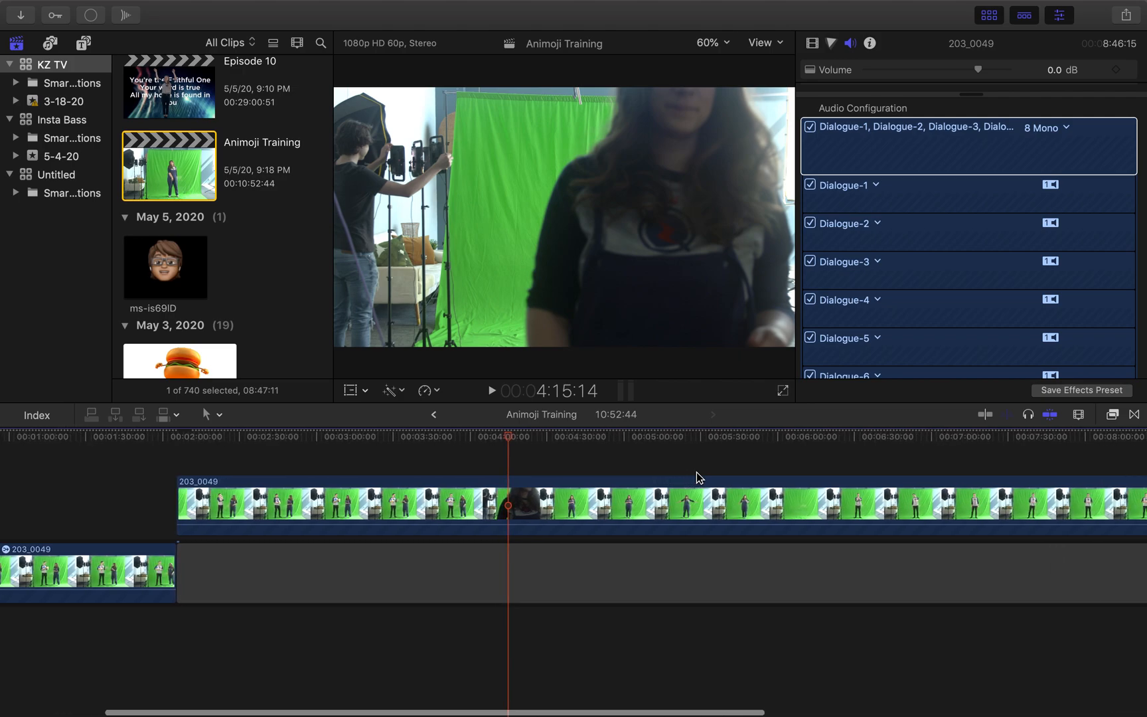
scroll(698, 476, "right", 5)
left_click(696, 476)
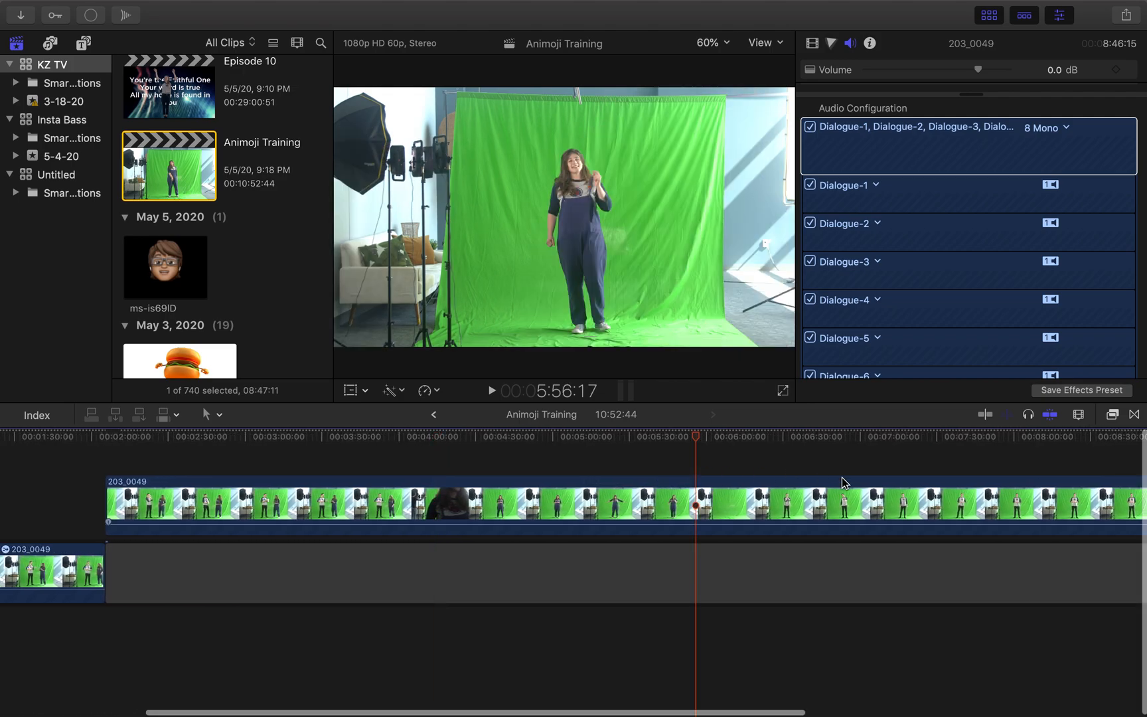
scroll(842, 478, "right", 8)
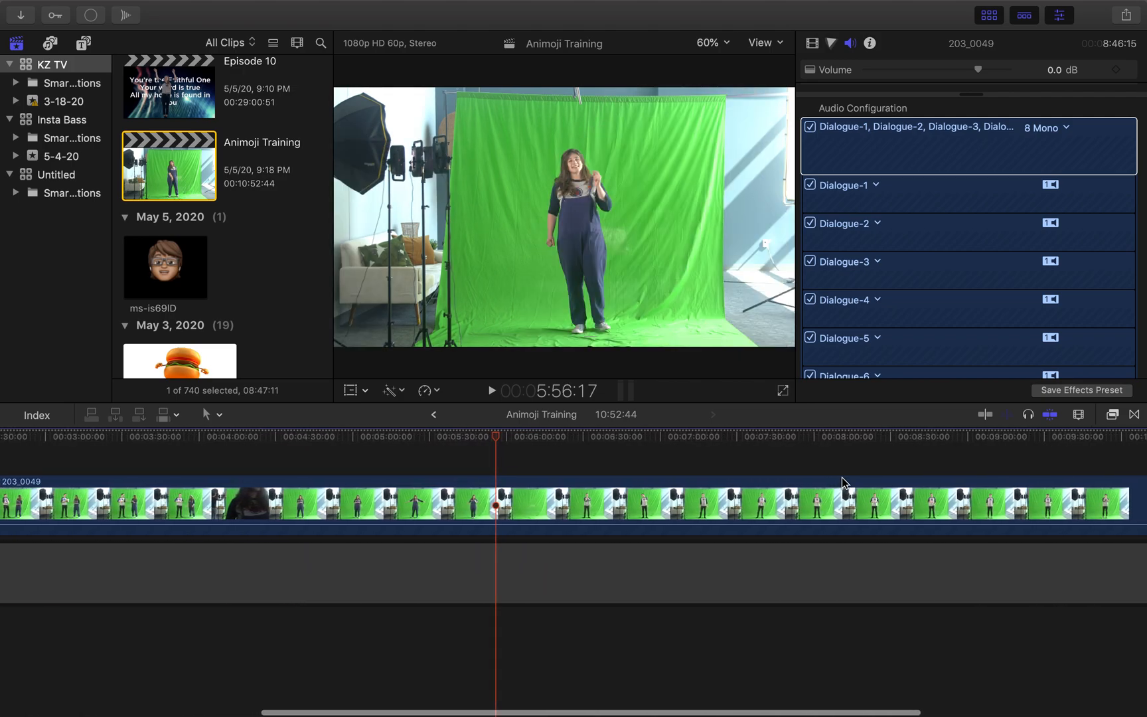
scroll(842, 478, "left", 5)
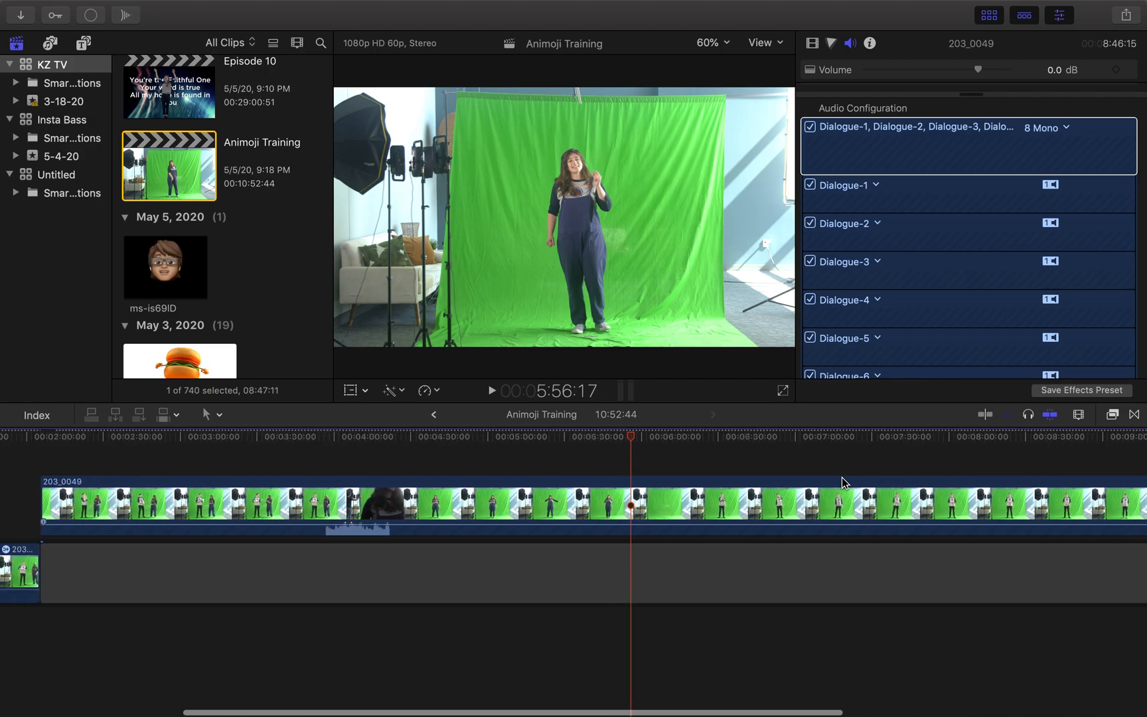
scroll(841, 478, "left", 6)
key("super+minus")
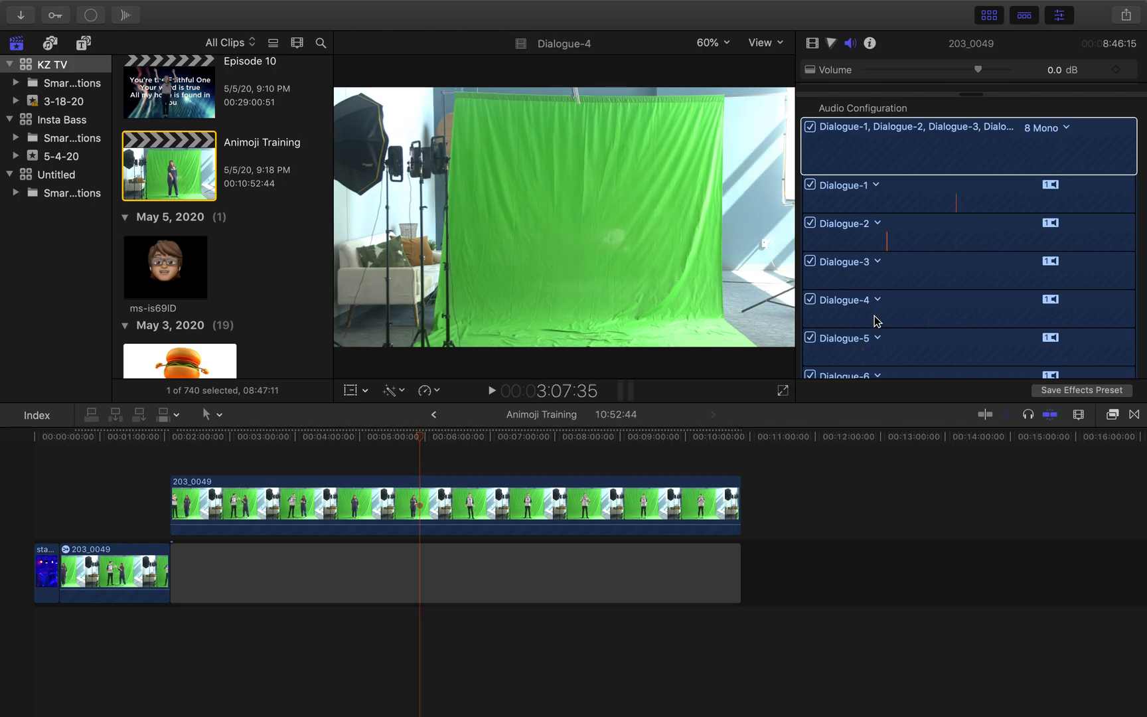
Disable the Dialogue-3 and Dialogue-4 channels in the connected 203_0049 clip's audio configuration.
left_click(443, 535)
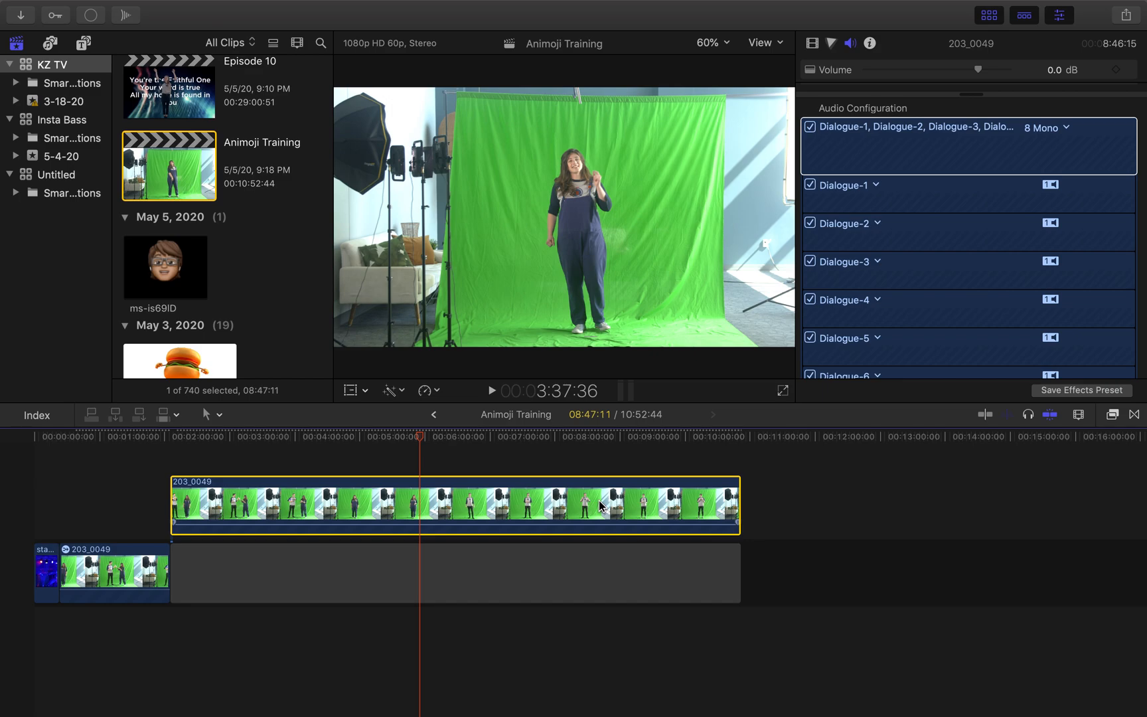
left_click_drag(970, 93, 919, 274)
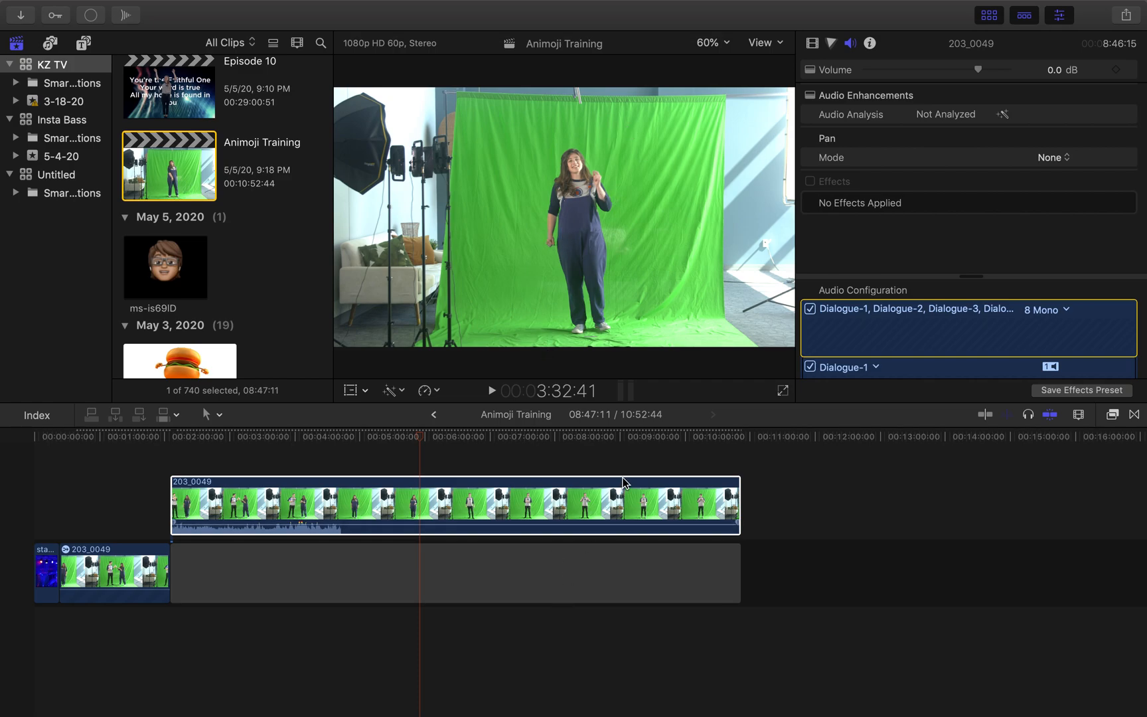
left_click_drag(974, 276, 979, 68)
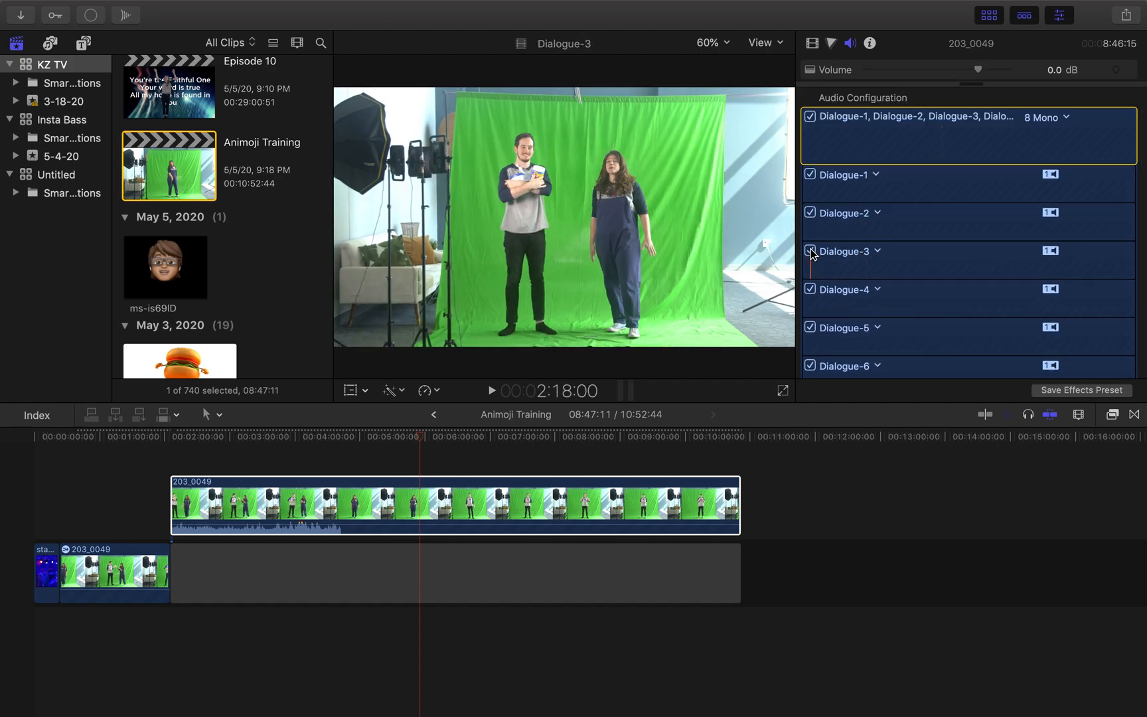
left_click(811, 251)
left_click(809, 290)
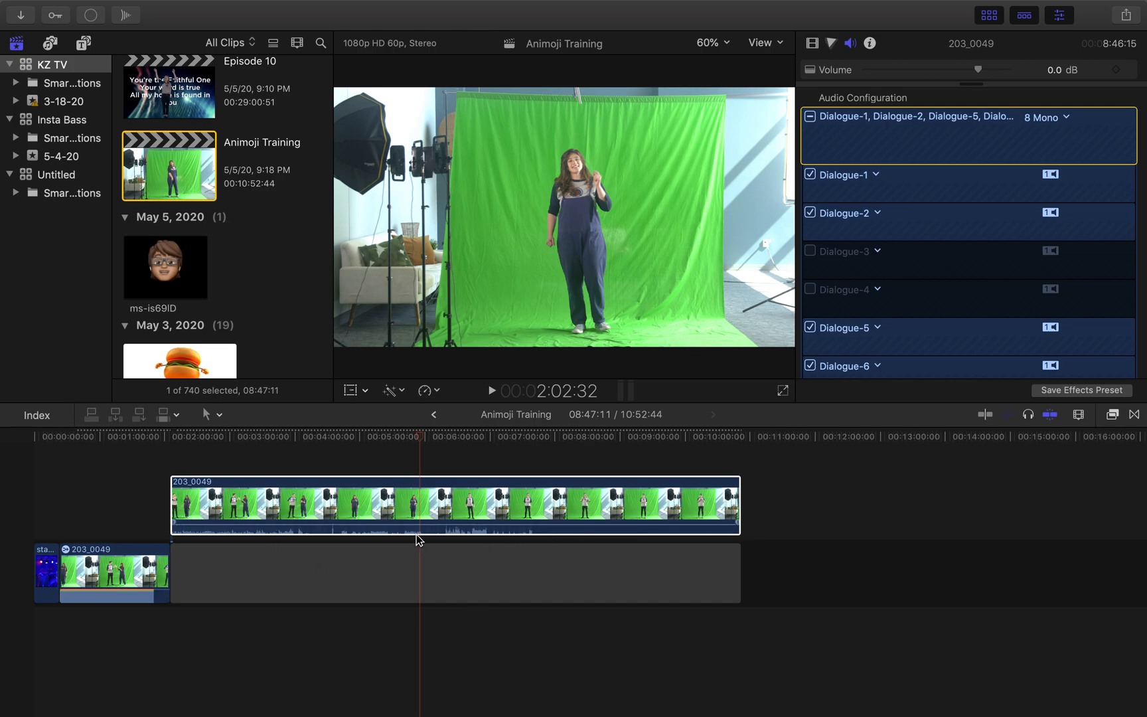
Raise the connected 203_0049 clip's audio volume to 12.0 dB.
left_click(470, 522)
left_click_drag(469, 521, 467, 462)
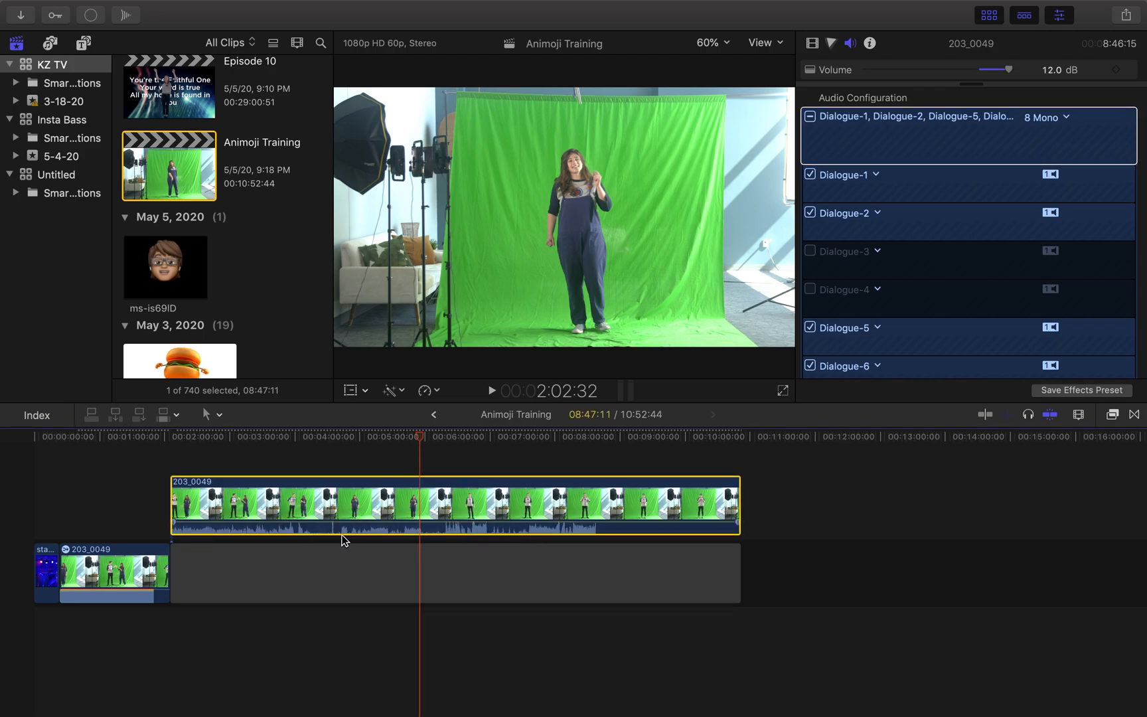
left_click(999, 297)
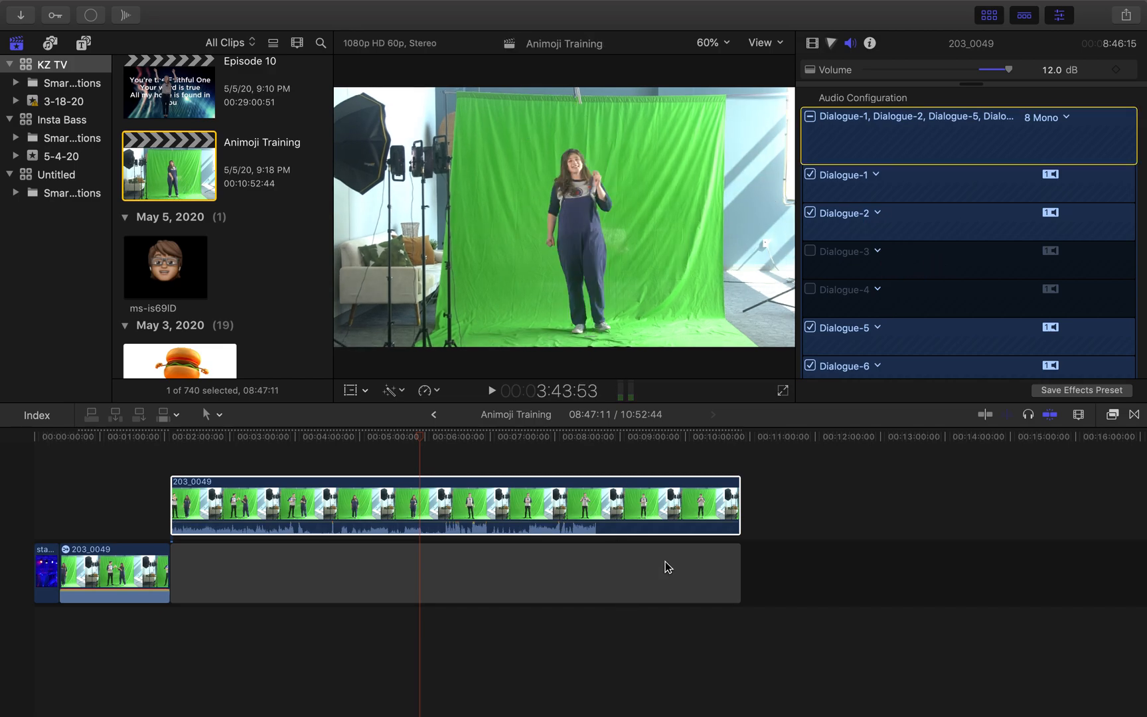
Re-enable the clip's Dialogue-3 and Dialogue-4 channels for comparison and disable both again.
left_click(811, 252)
left_click(811, 289)
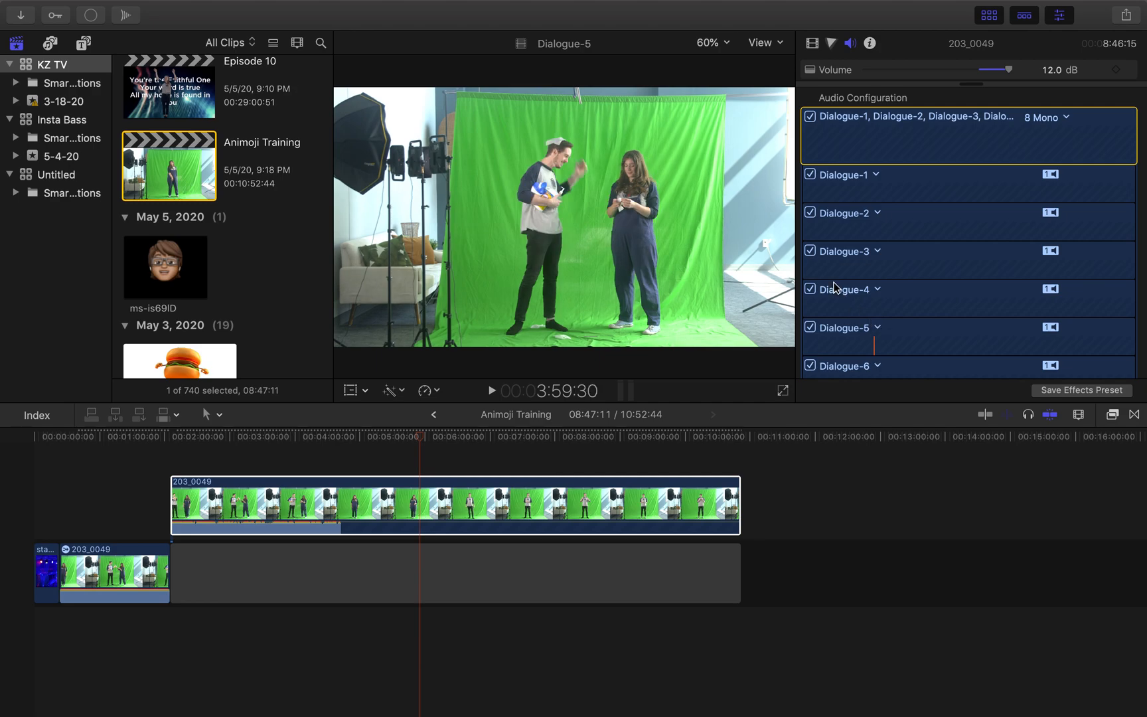
left_click(810, 251)
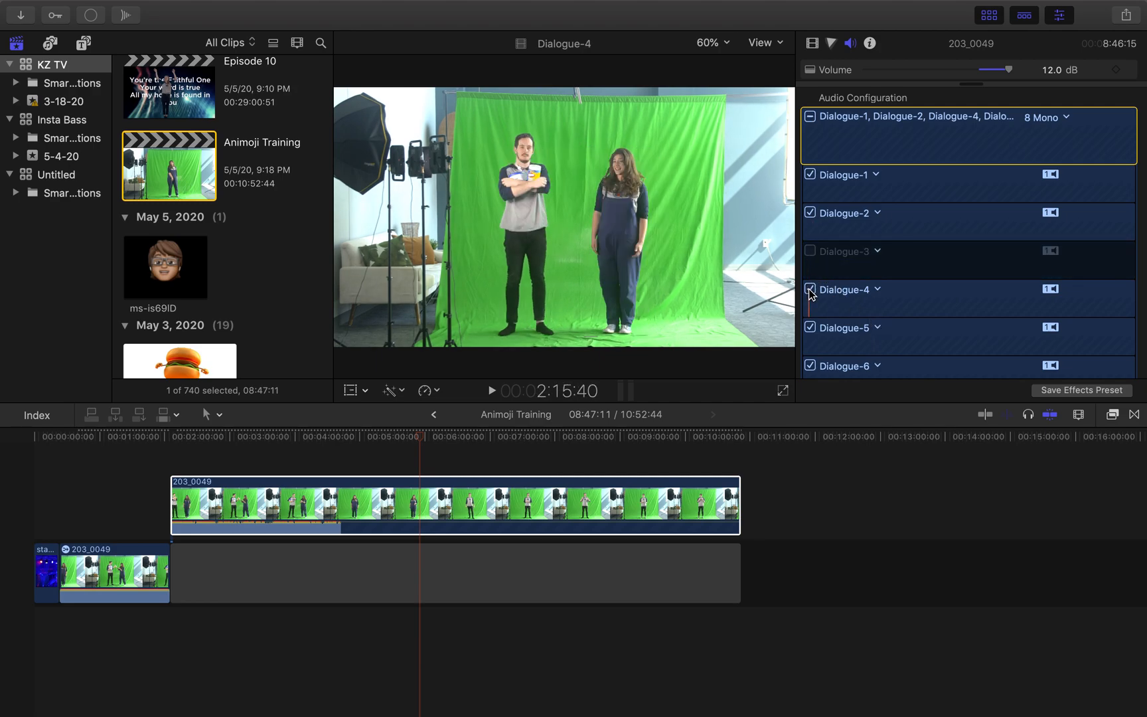
left_click(810, 290)
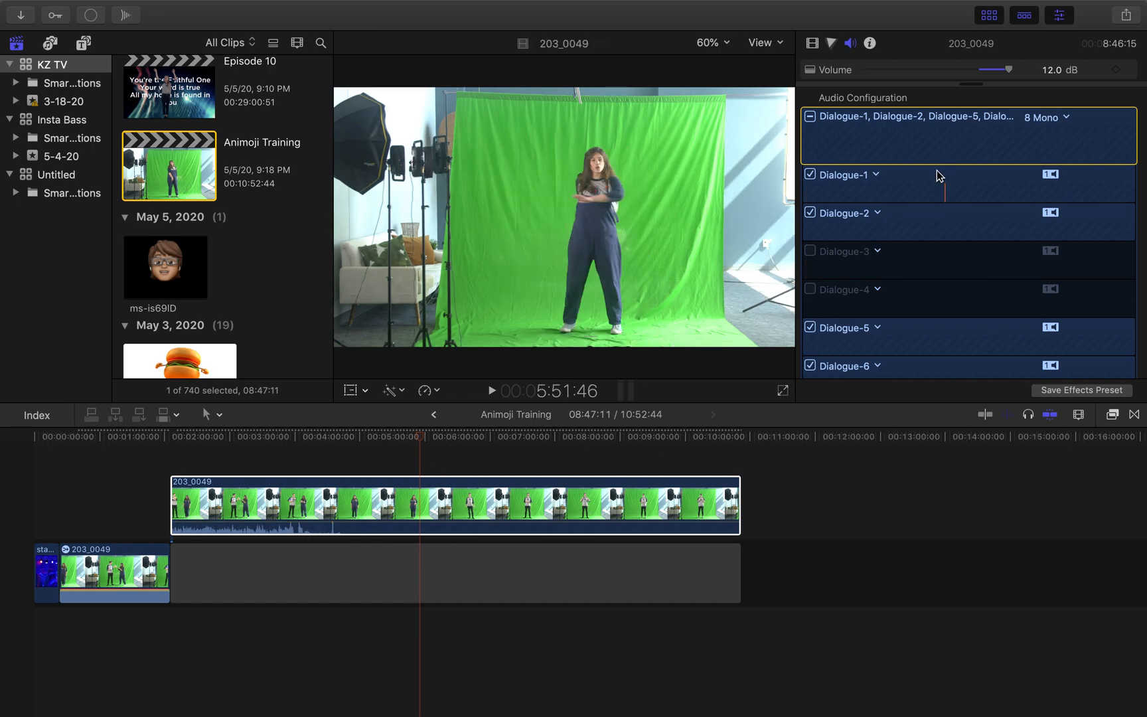
Apply the Channel EQ audio effect from the EQ category to the connected 203_0049 clip.
left_click(210, 462)
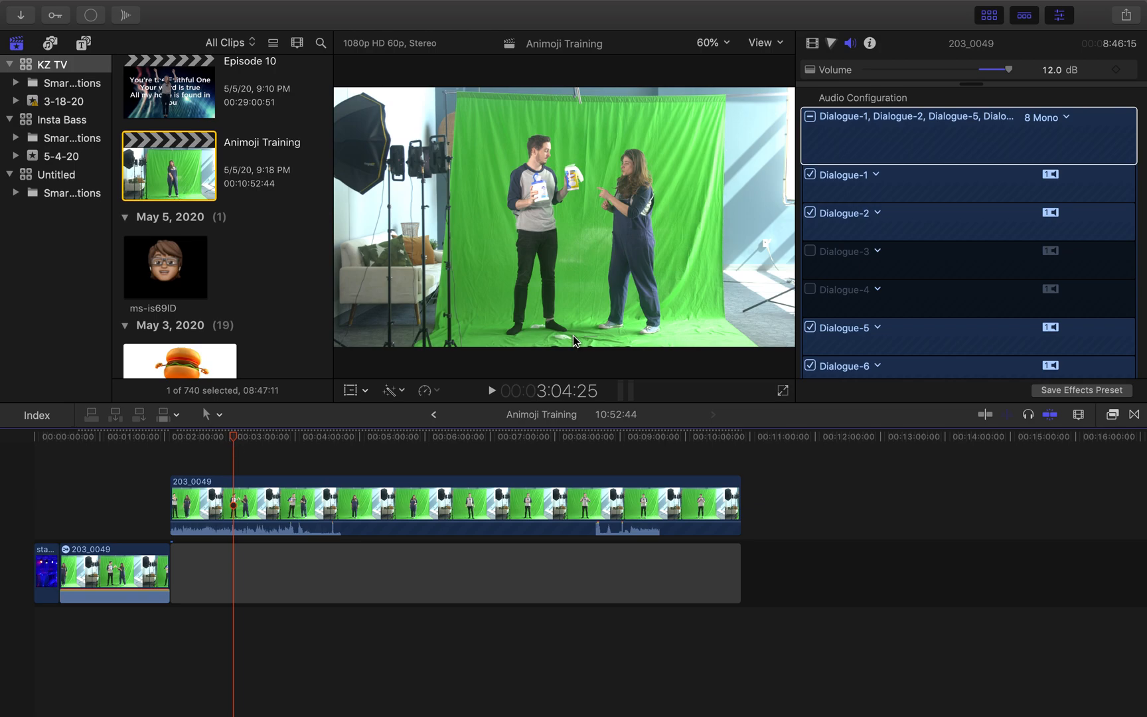
left_click(810, 45)
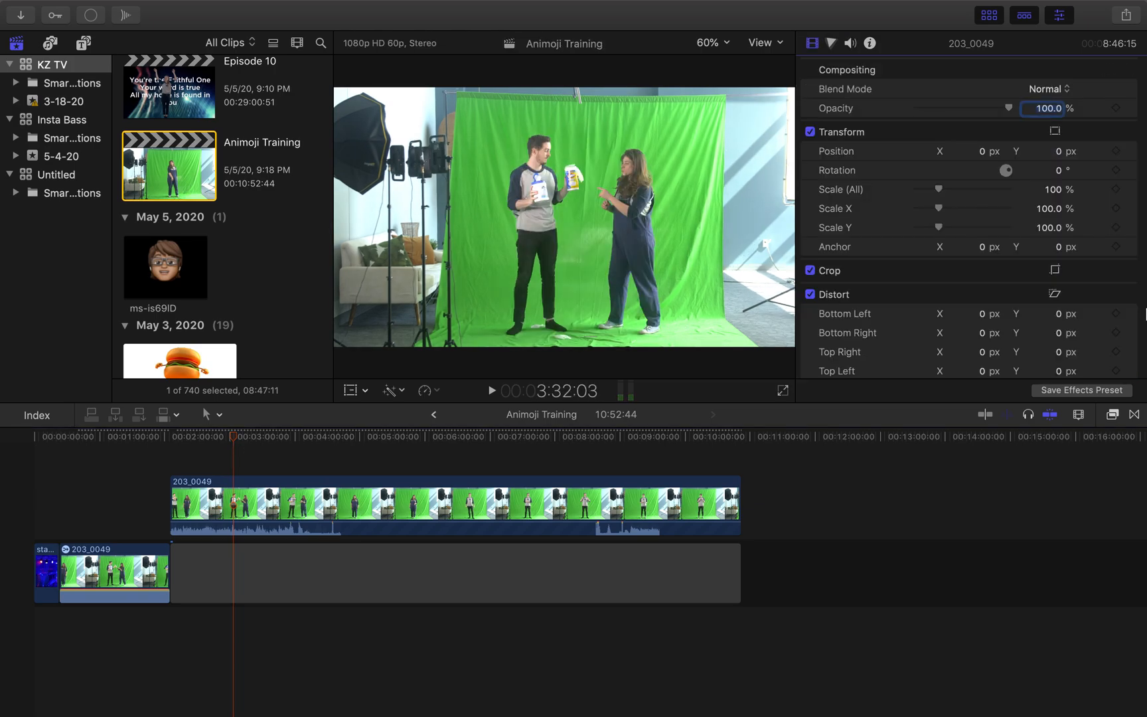
left_click(851, 44)
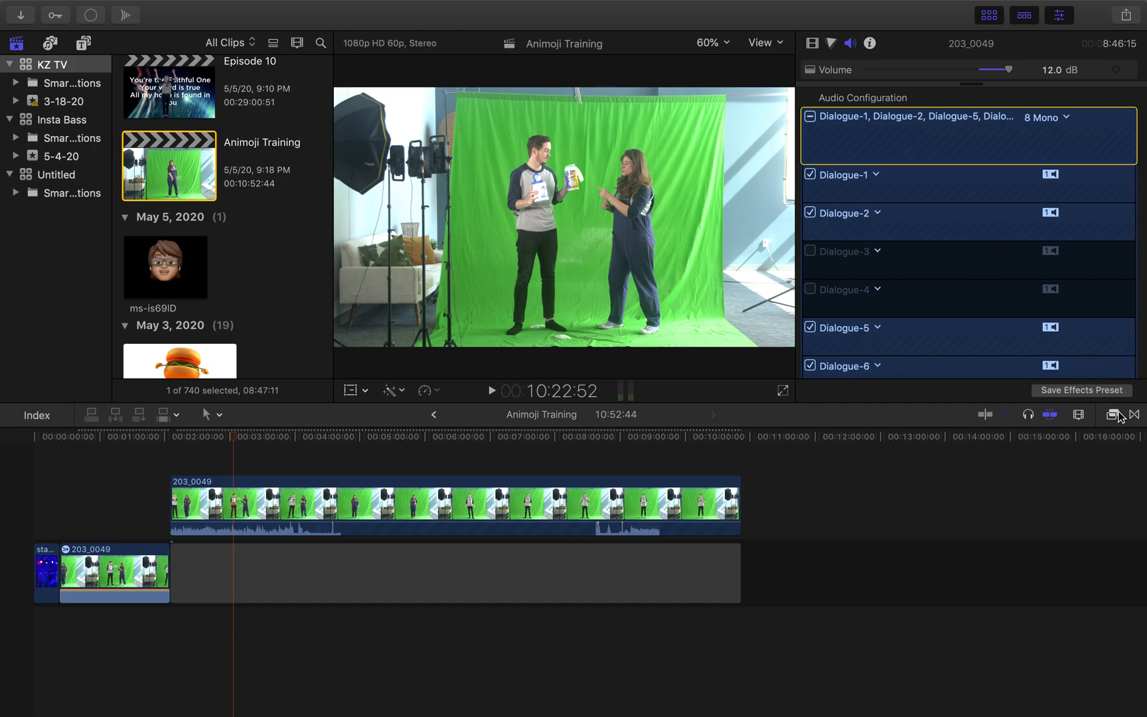
left_click(1117, 413)
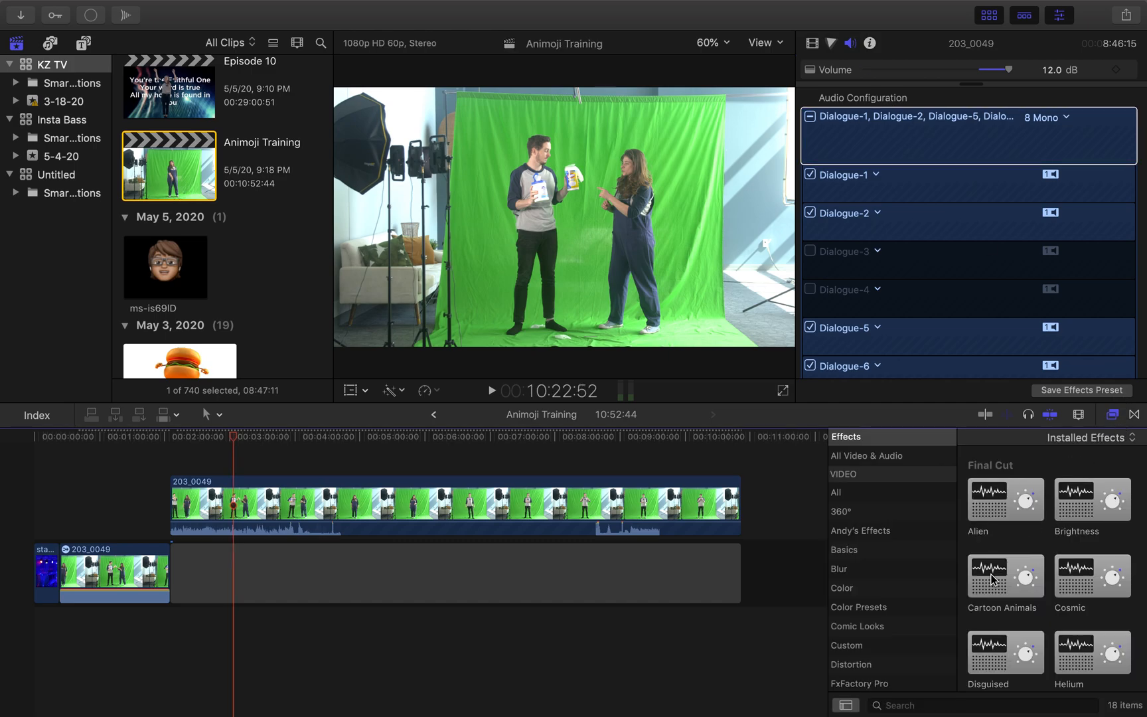
scroll(875, 538, "up", 3)
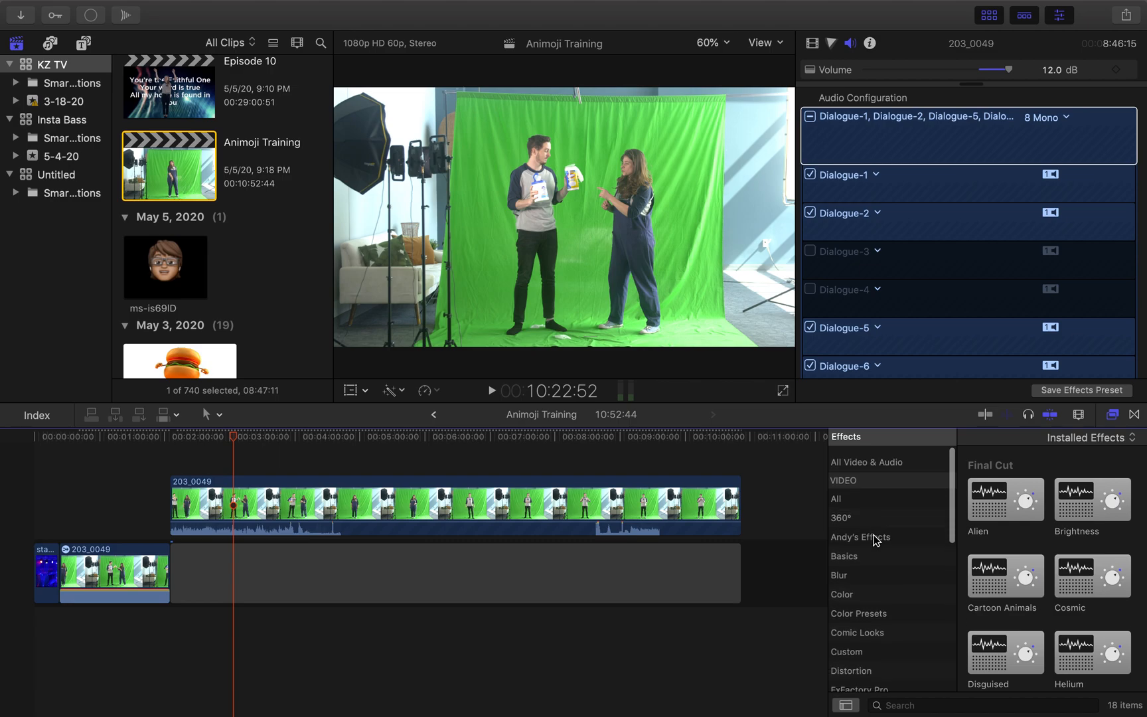
scroll(890, 531, "down", 10)
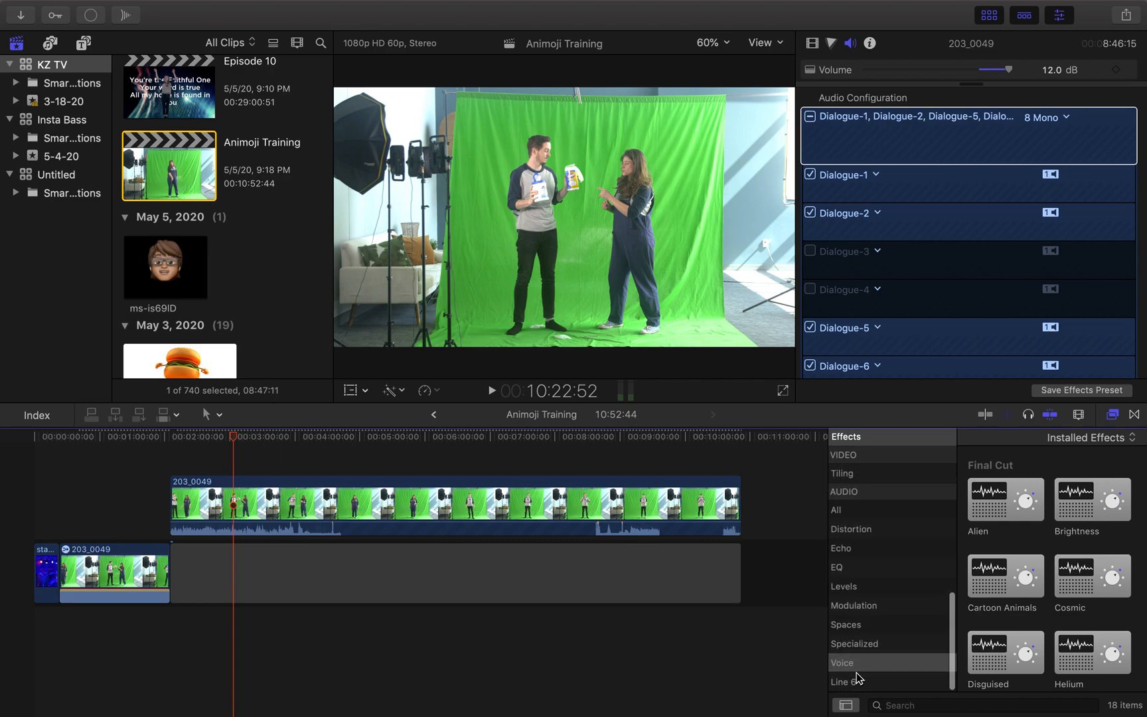
left_click(865, 571)
left_click_drag(1004, 495, 579, 523)
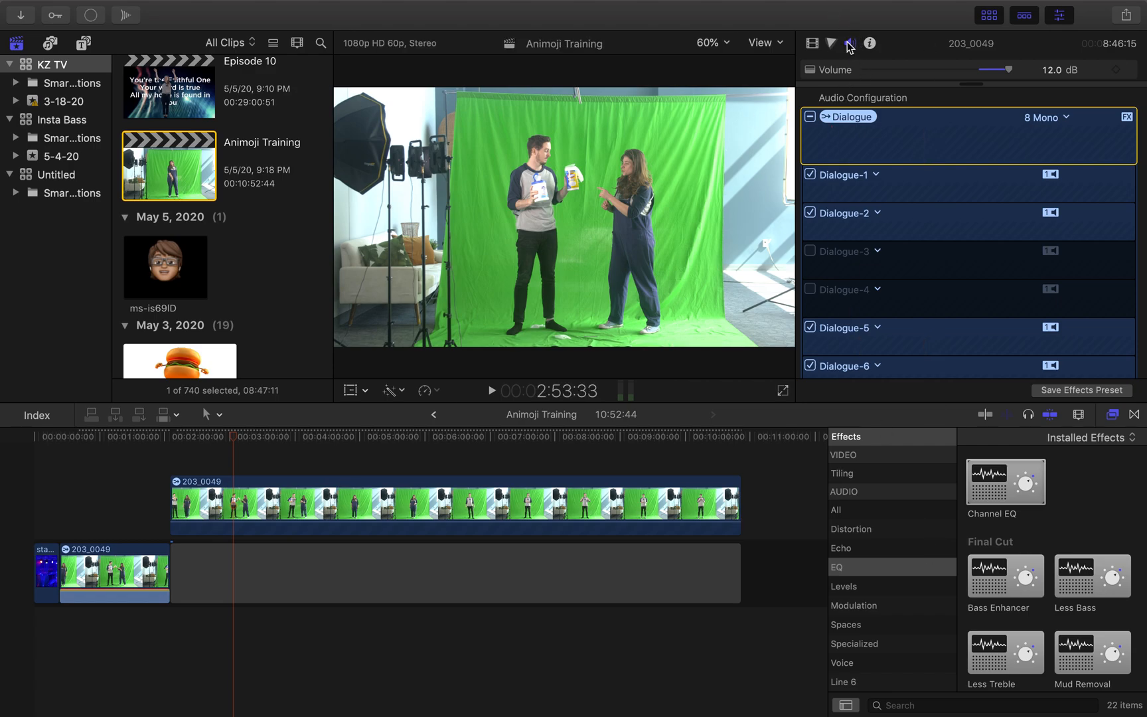
Reveal the audio effects applied to the connected 203_0049 clip and open the Channel EQ's graphical editor.
left_click(627, 495)
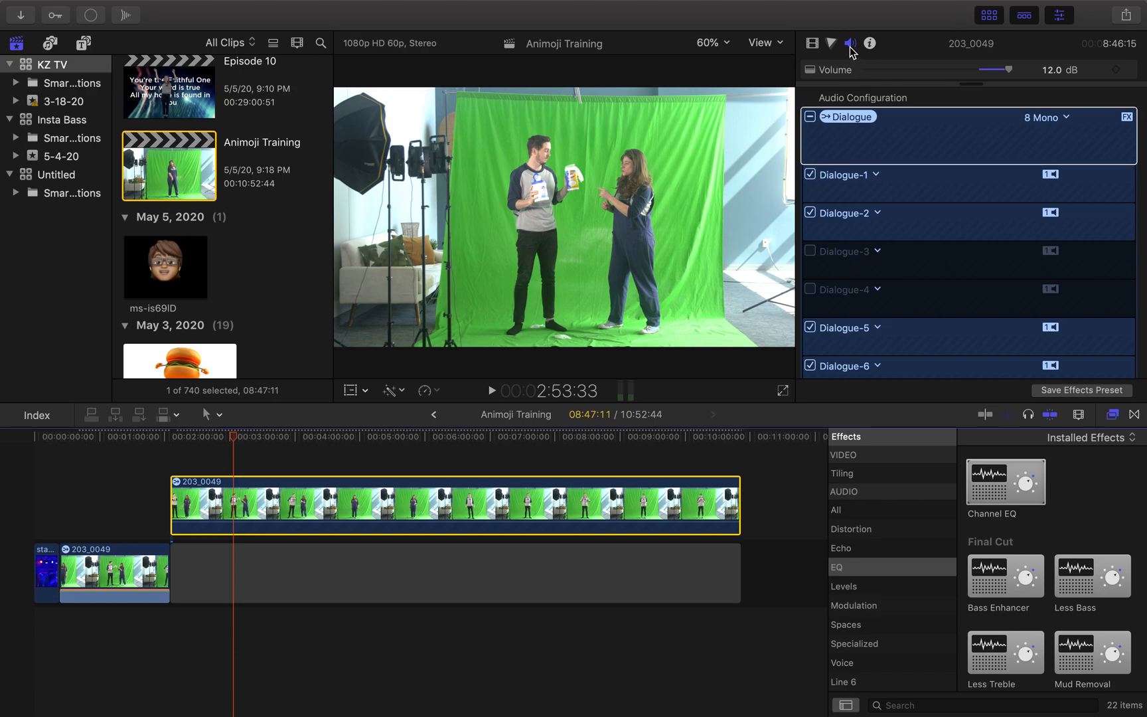
left_click_drag(973, 85, 929, 312)
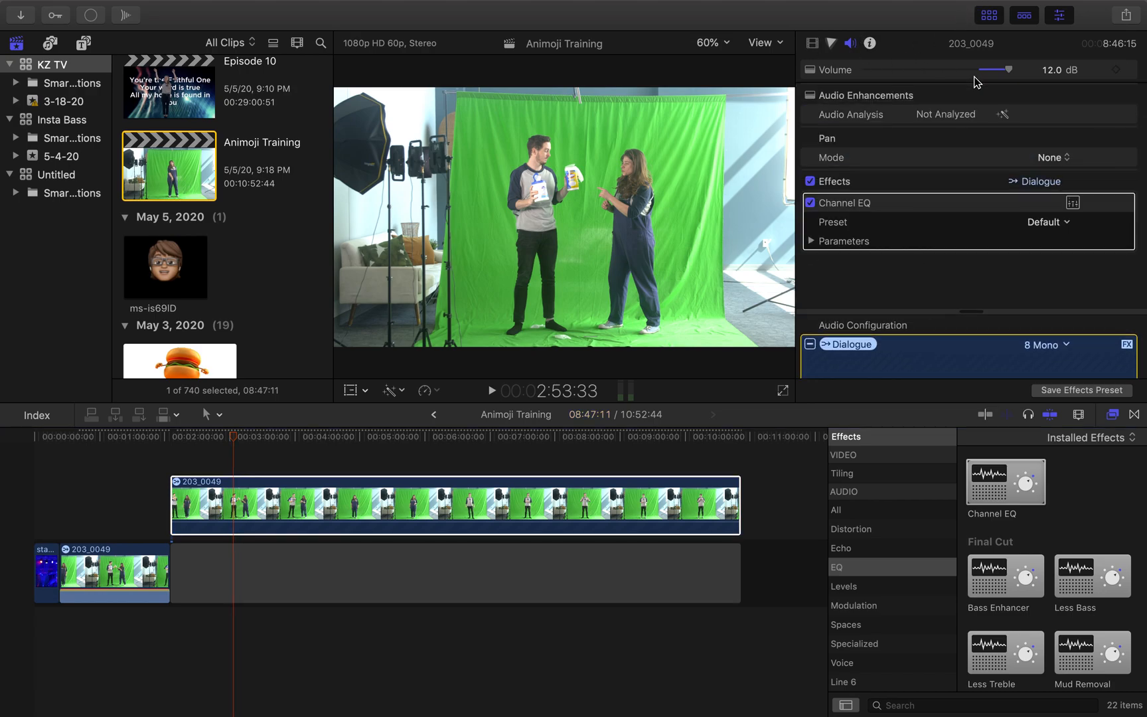
left_click(812, 43)
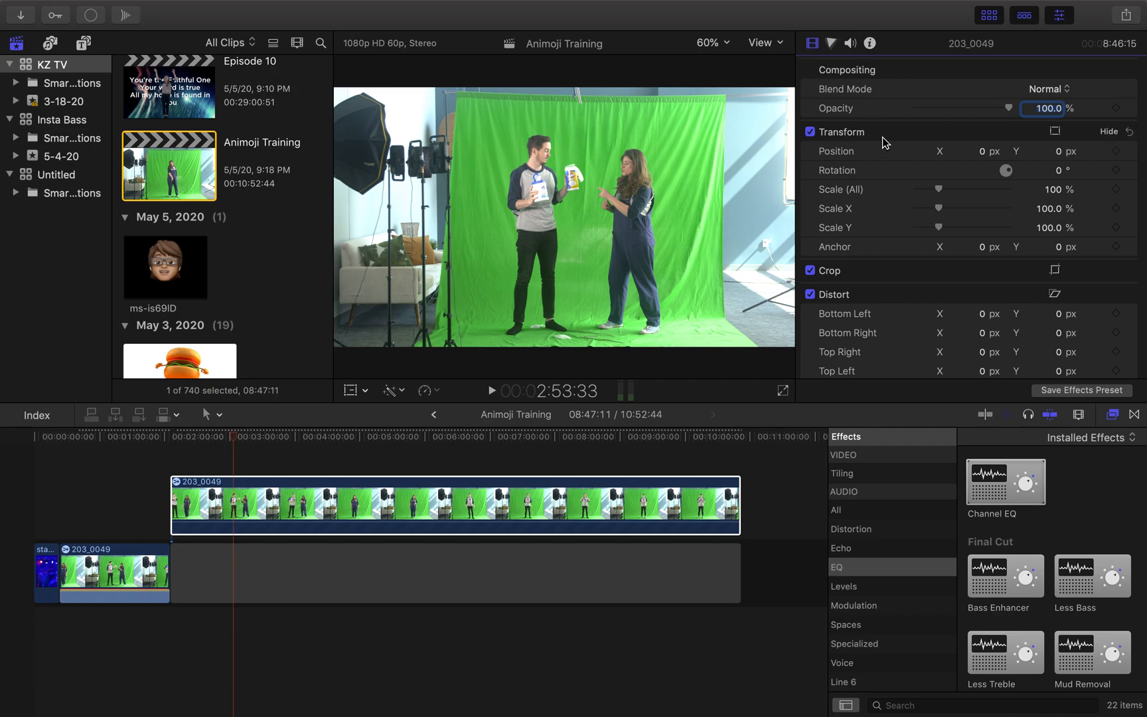
scroll(884, 141, "down", 3)
scroll(884, 143, "up", 4)
left_click(851, 44)
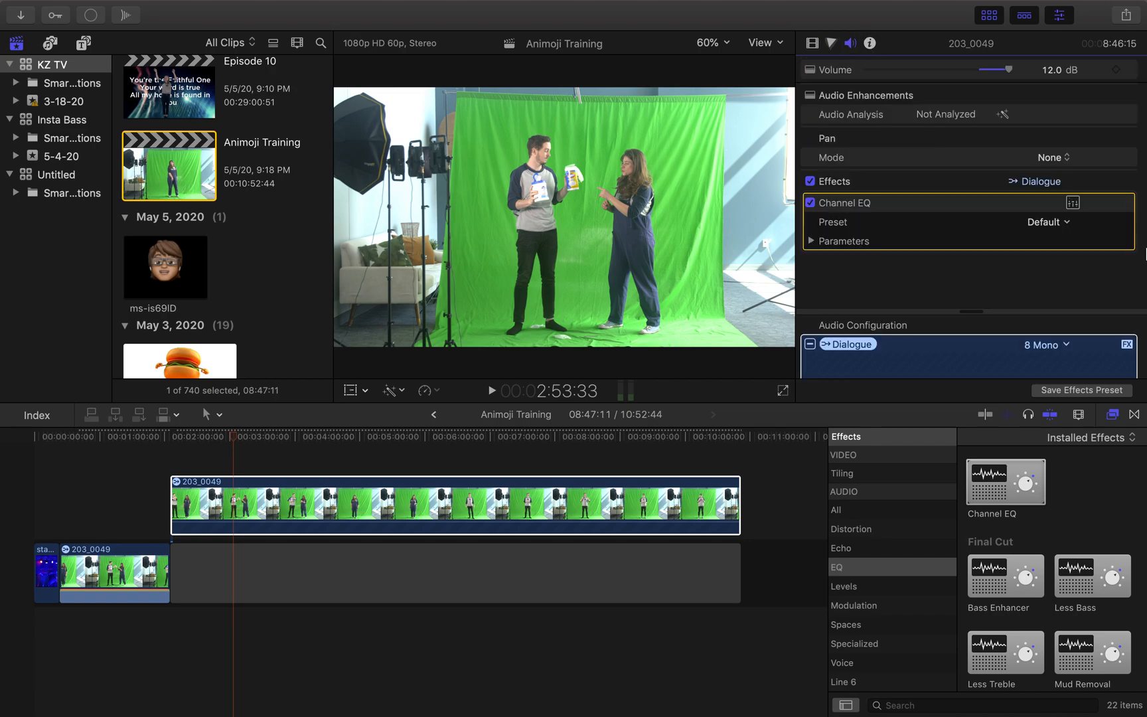
left_click(1073, 203)
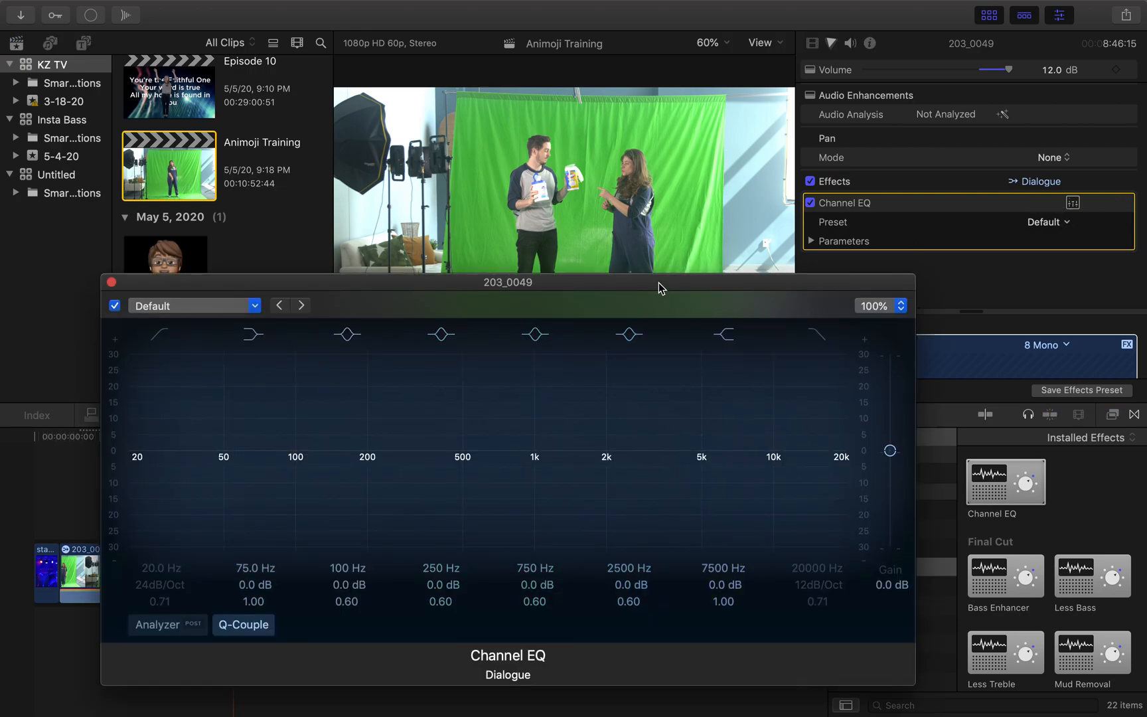
Raise the Channel EQ's overall gain to +10.0 dB, close its editor and deselect the clip.
left_click_drag(658, 282, 514, 123)
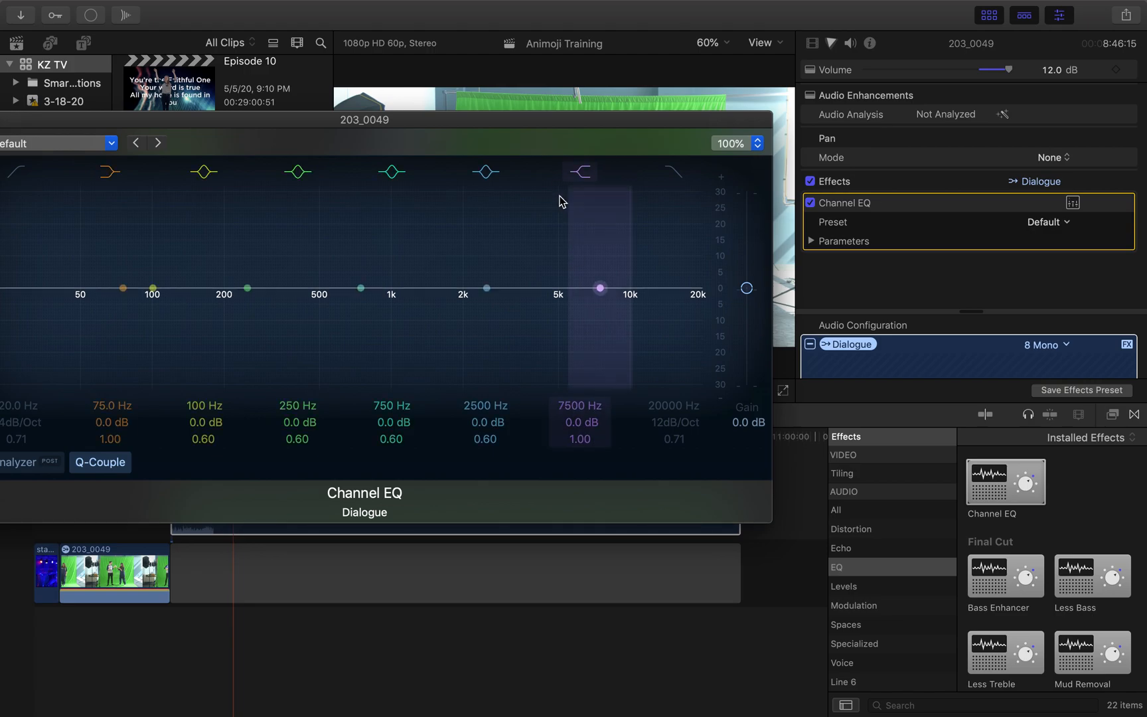
left_click_drag(581, 122, 714, 115)
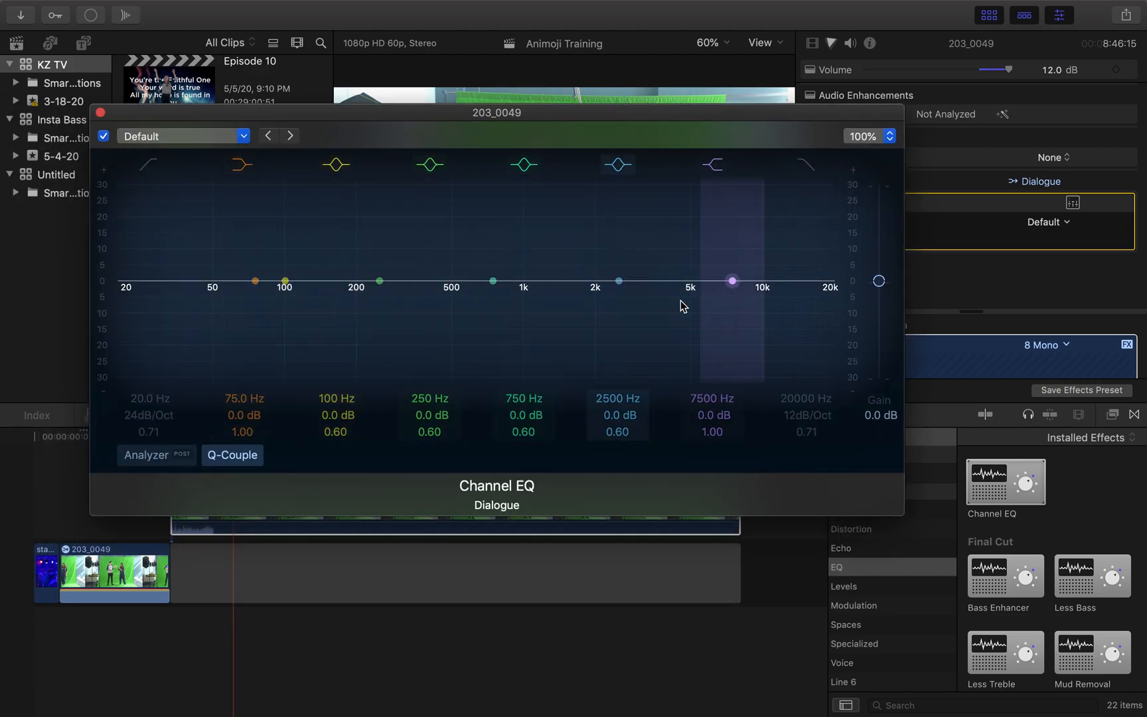
left_click_drag(685, 106, 582, 37)
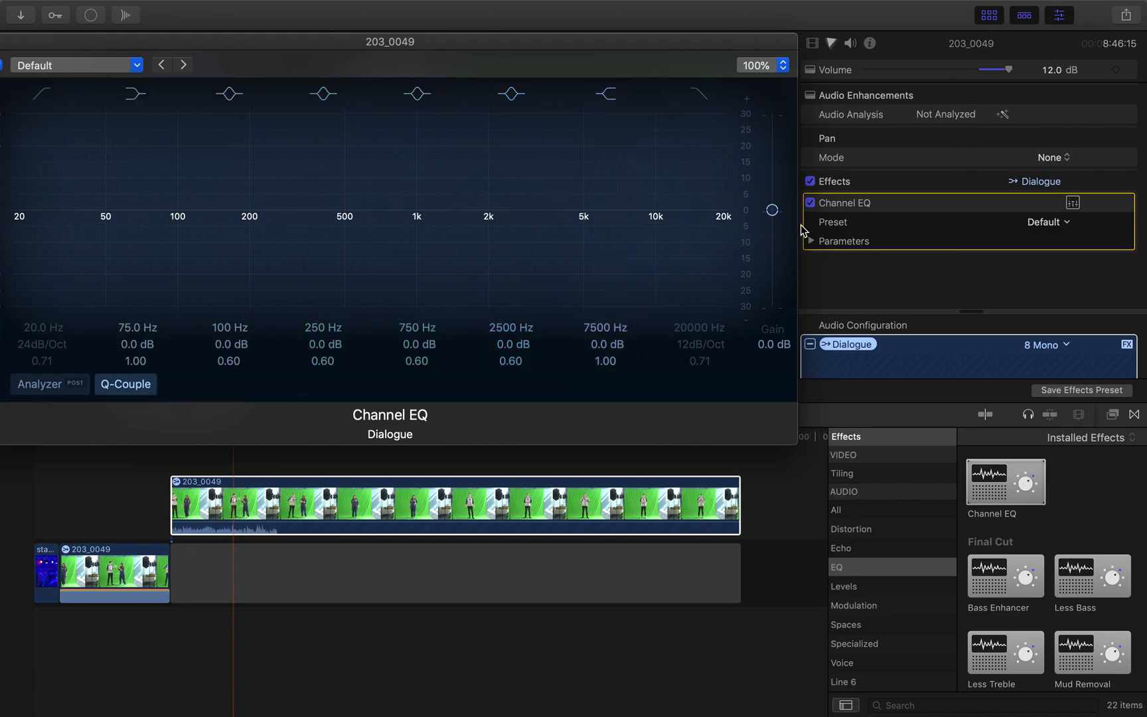
left_click_drag(773, 211, 773, 170)
left_click_drag(362, 53, 545, 67)
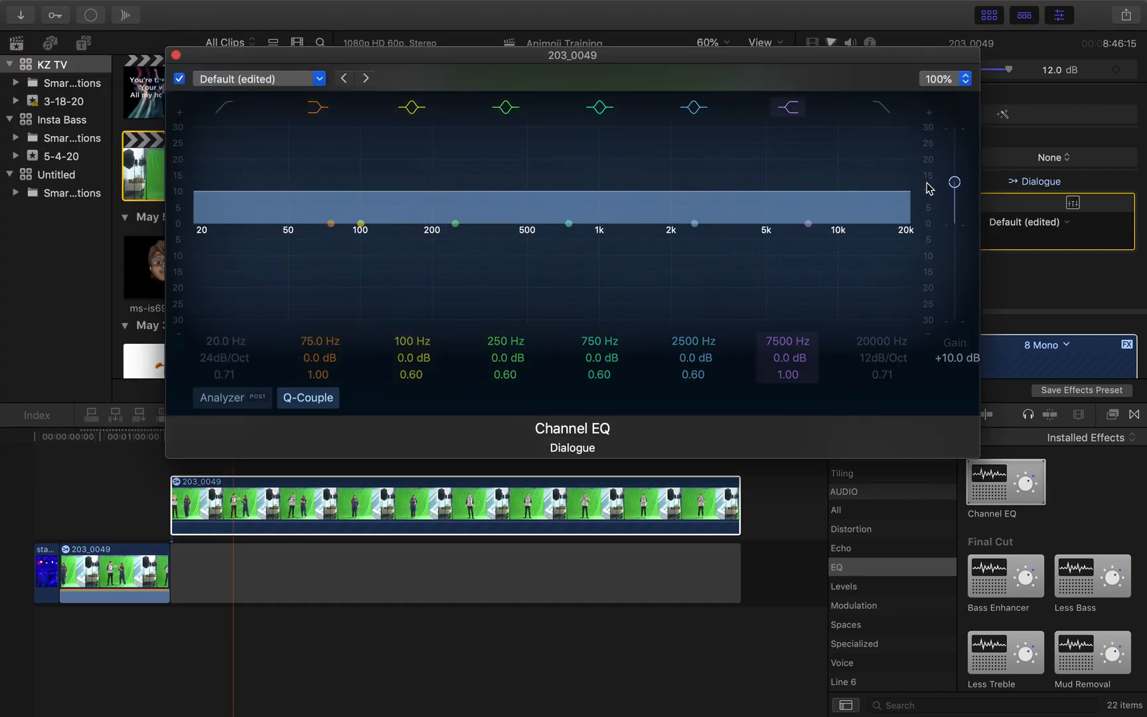
left_click(176, 56)
left_click(81, 471)
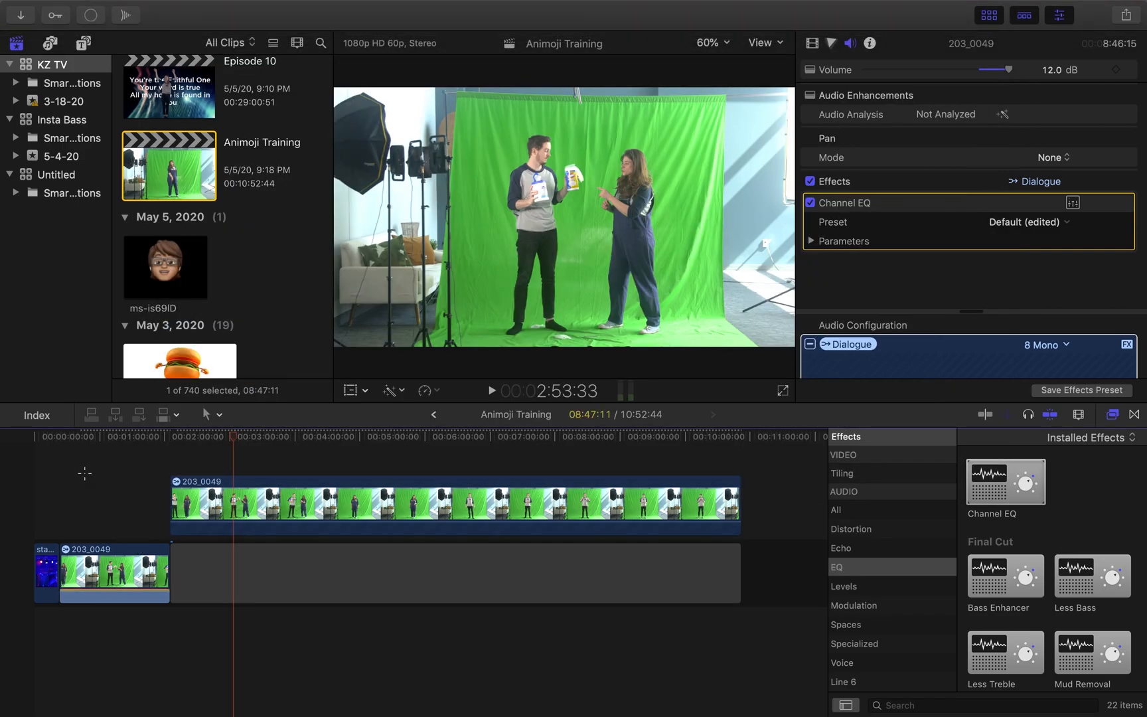
Check the Channel EQ gain of the 203_0049 clip in the primary storyline and lower that clip's volume slightly.
left_click(104, 570)
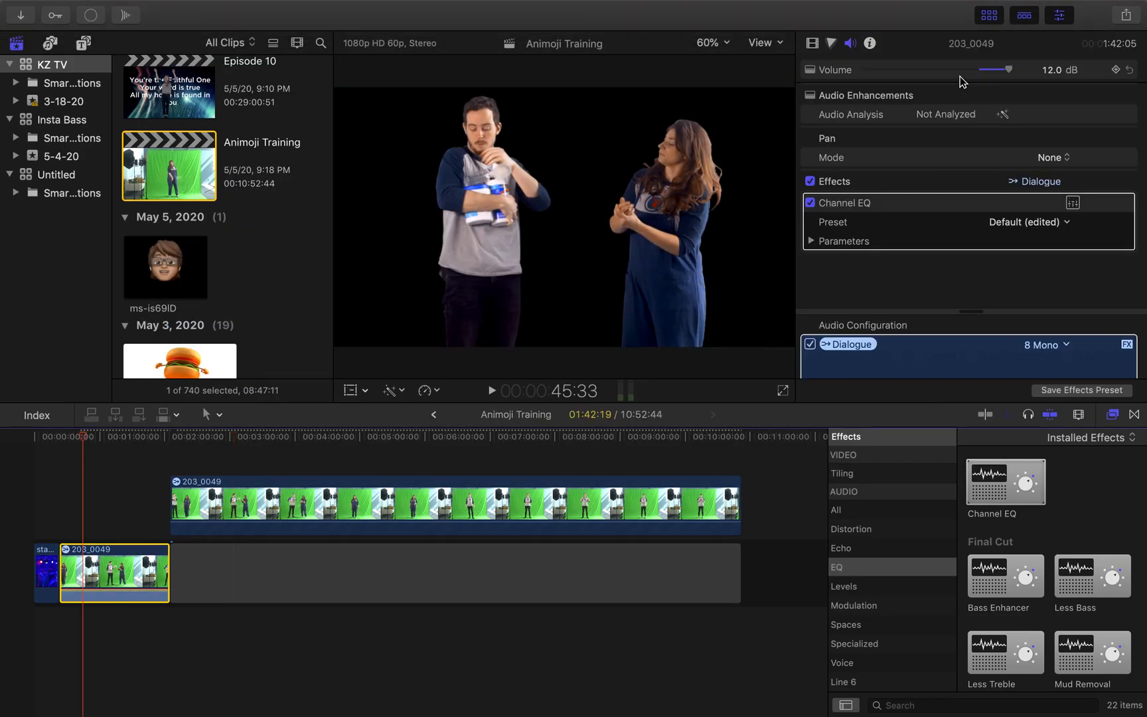
left_click(1073, 202)
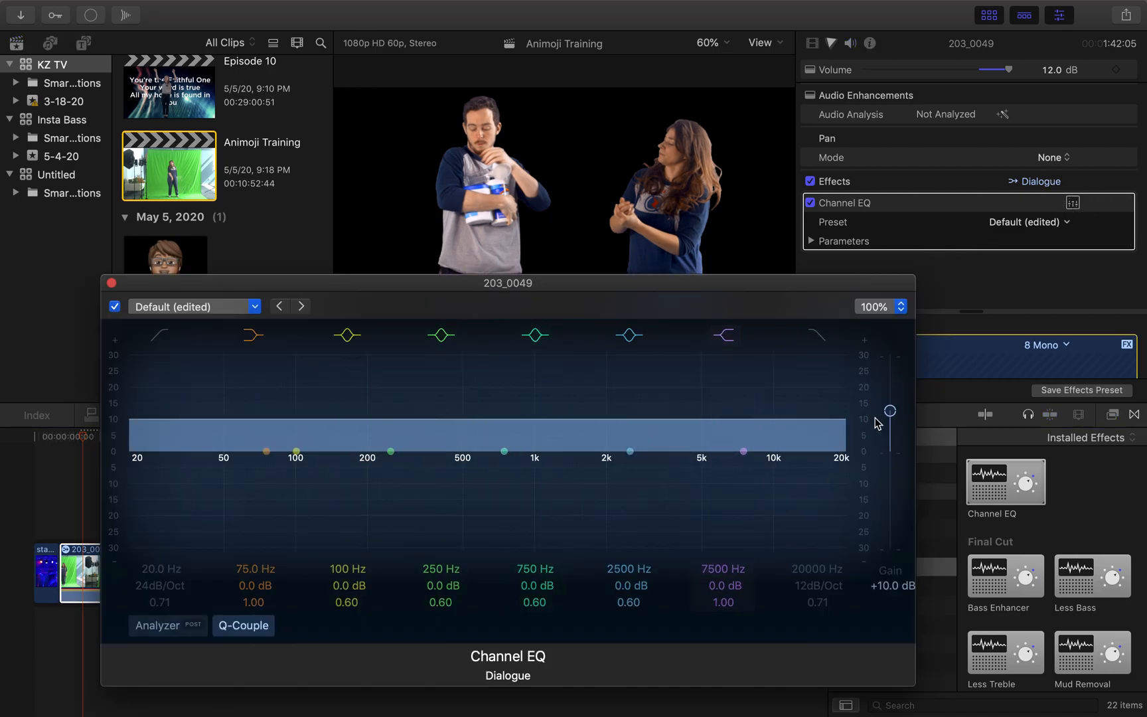
left_click(112, 283)
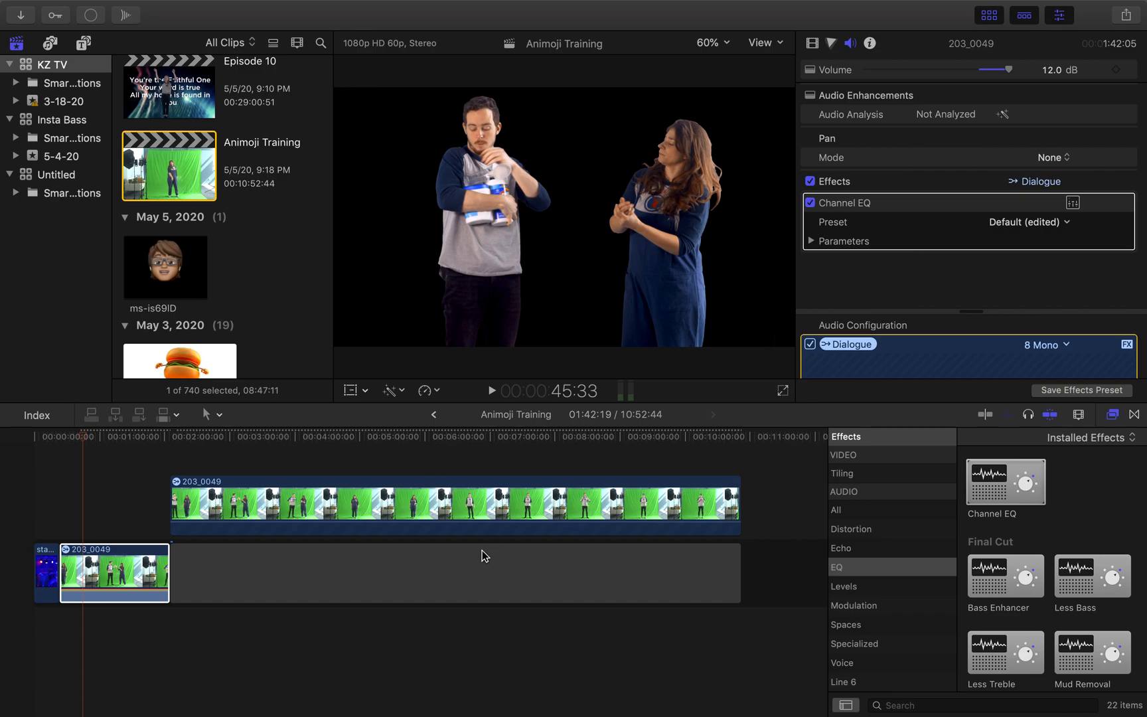
left_click_drag(1008, 69, 992, 69)
Move the connected 203_0049 clip to the very start of the timeline, above the stage-light background.
left_click(374, 461)
left_click(370, 505)
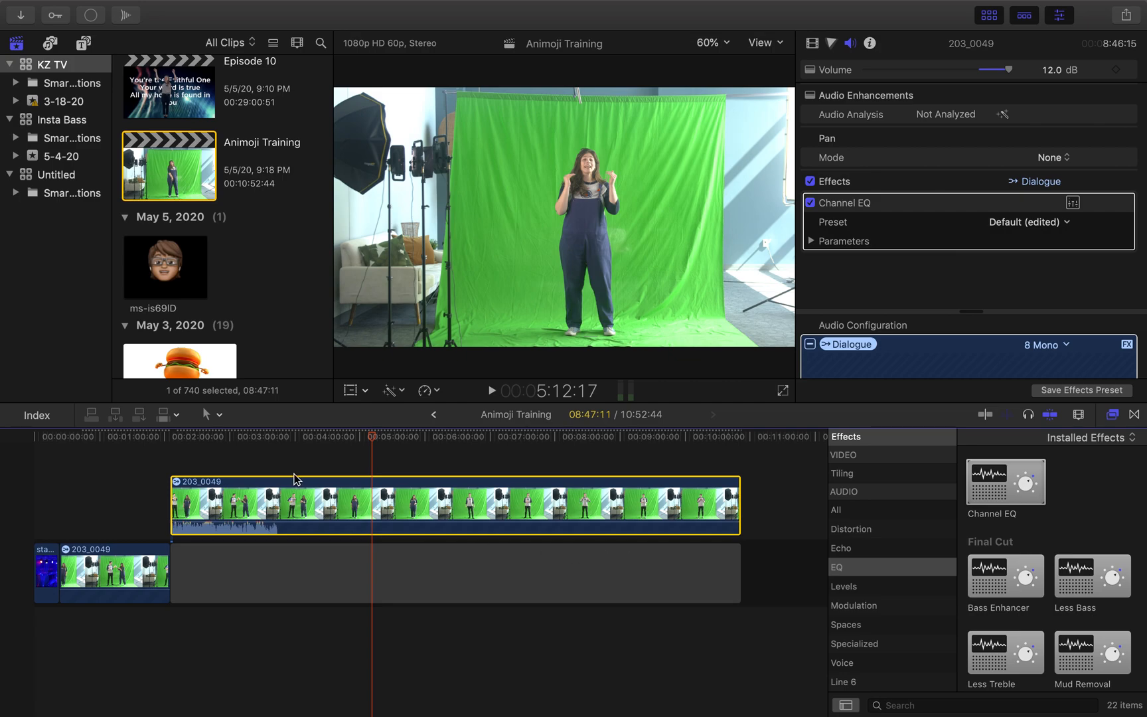
left_click(231, 454)
left_click_drag(172, 432, 317, 433)
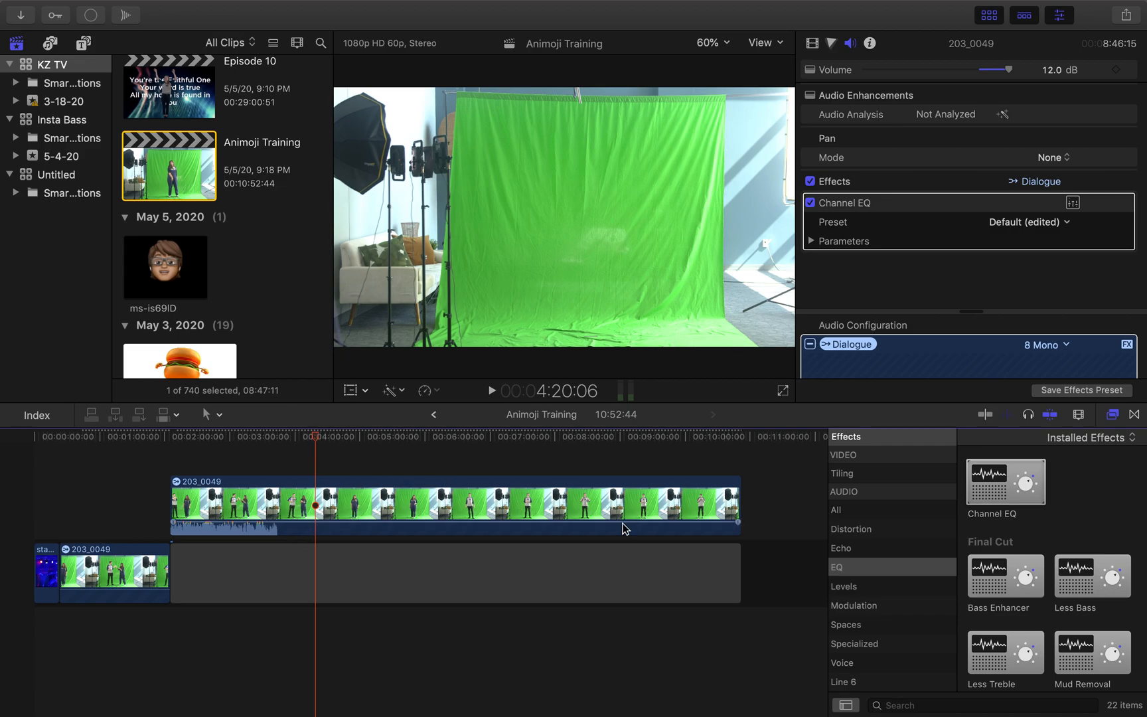
left_click_drag(971, 311, 960, 341)
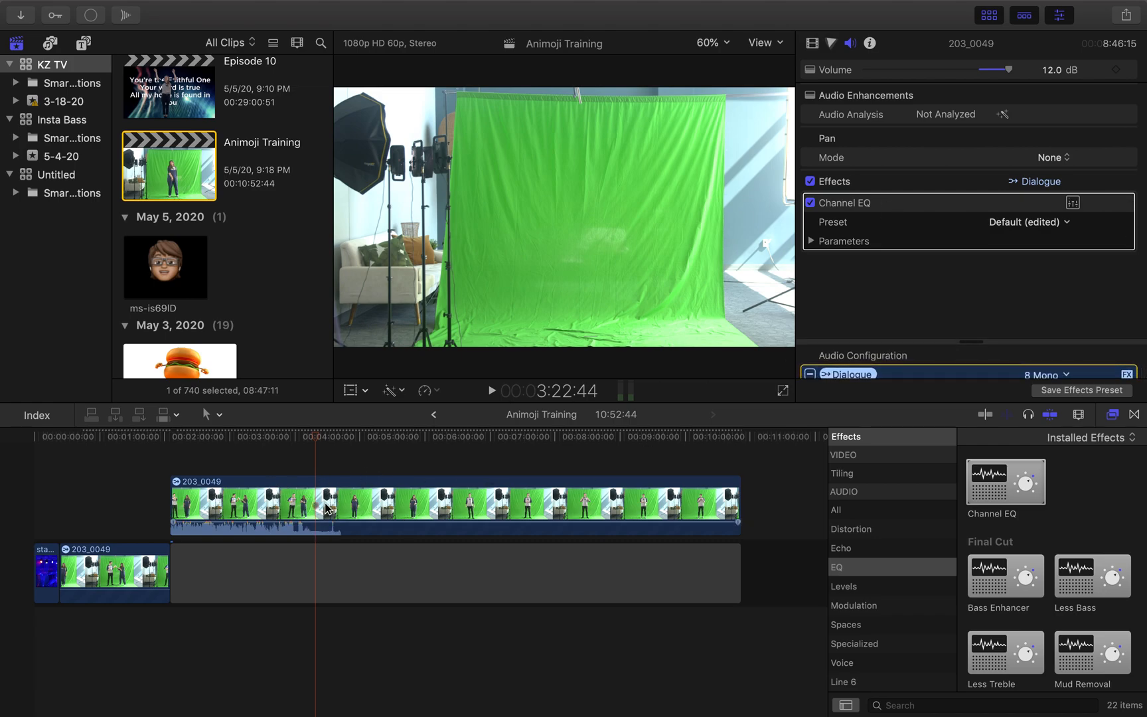
left_click_drag(290, 506, 153, 506)
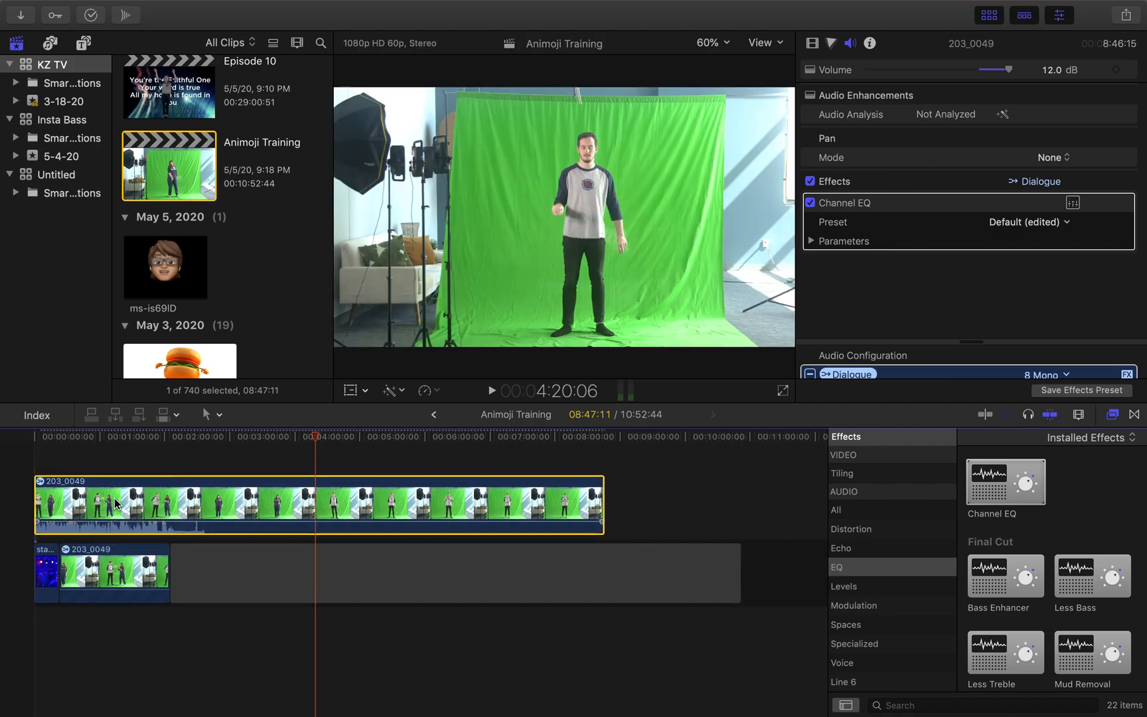
Position the playhead at about 15:43, select the connected 203_0049 clip and start cropping it in Trim mode.
left_click(42, 458)
key("super+equal")
key("super+equal")
key("super+equal")
key("super+equal")
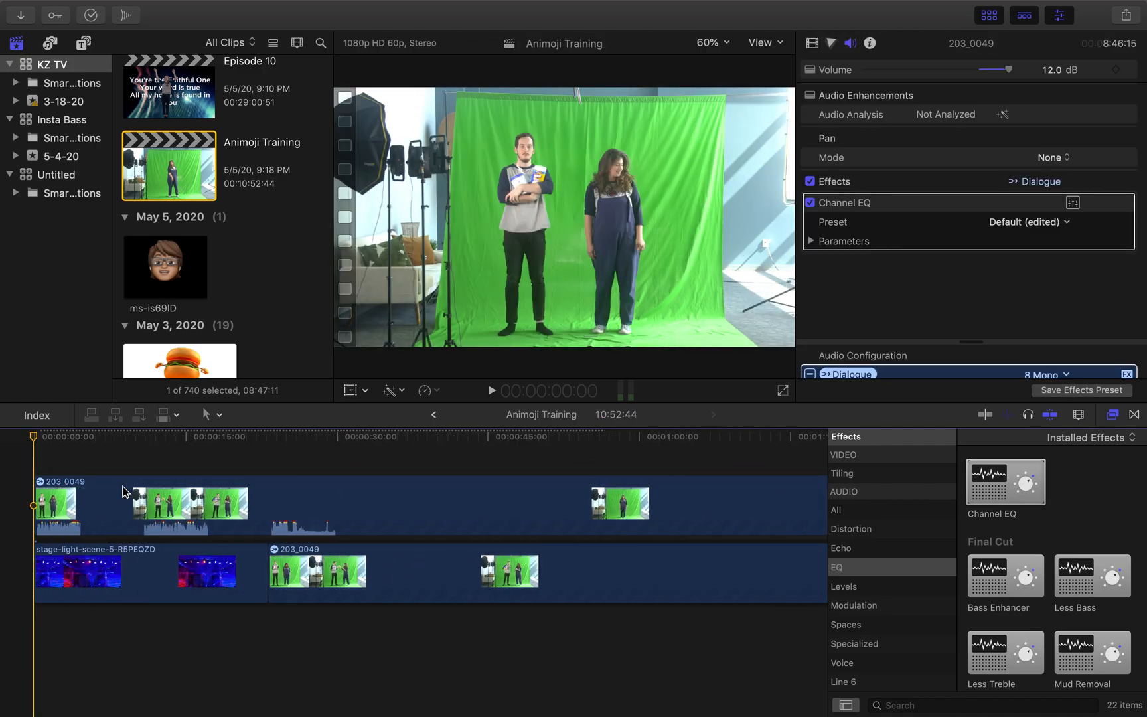
left_click(297, 456)
left_click(300, 496)
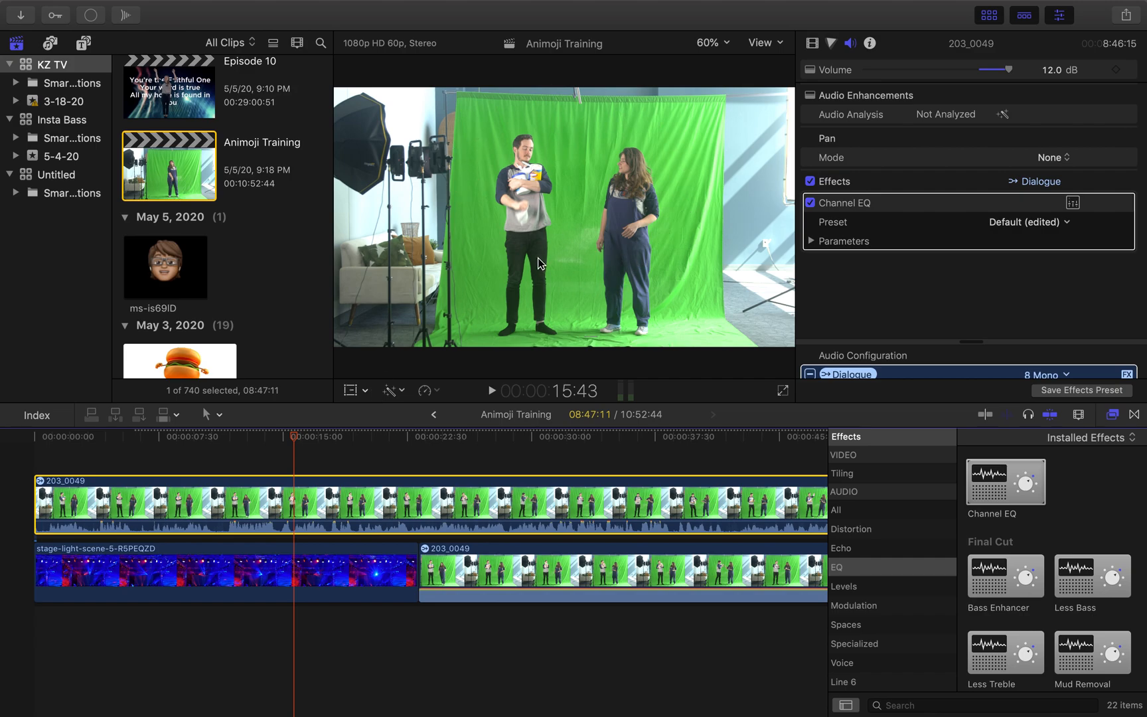
left_click(365, 391)
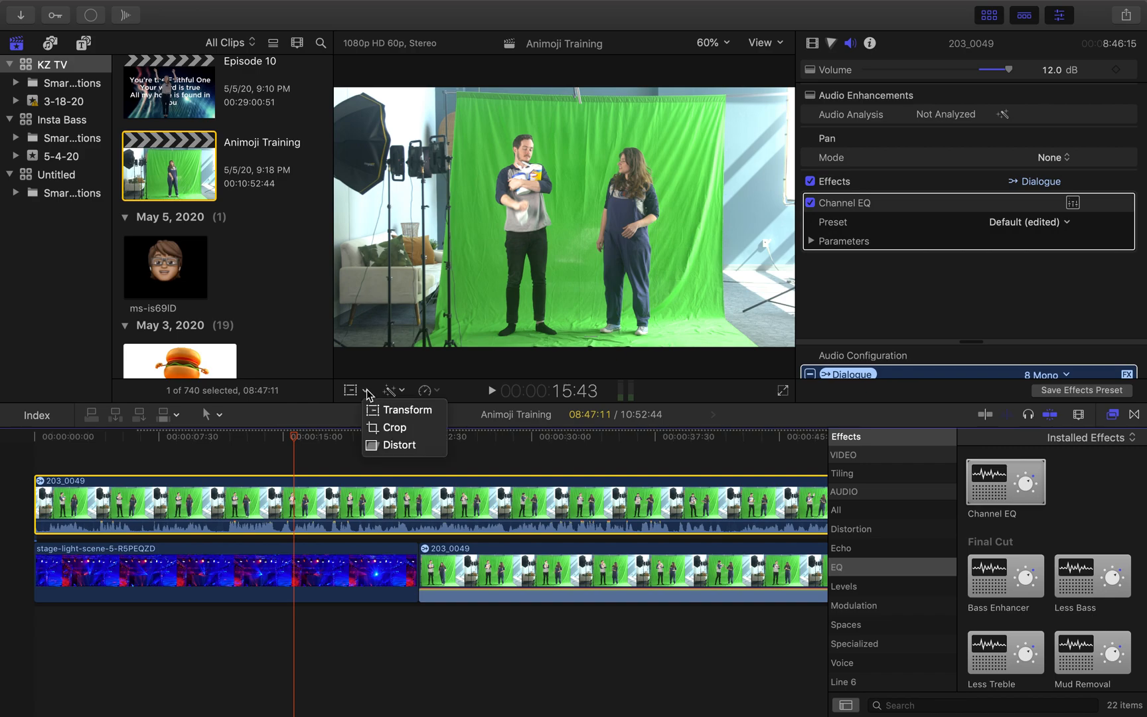
left_click(395, 431)
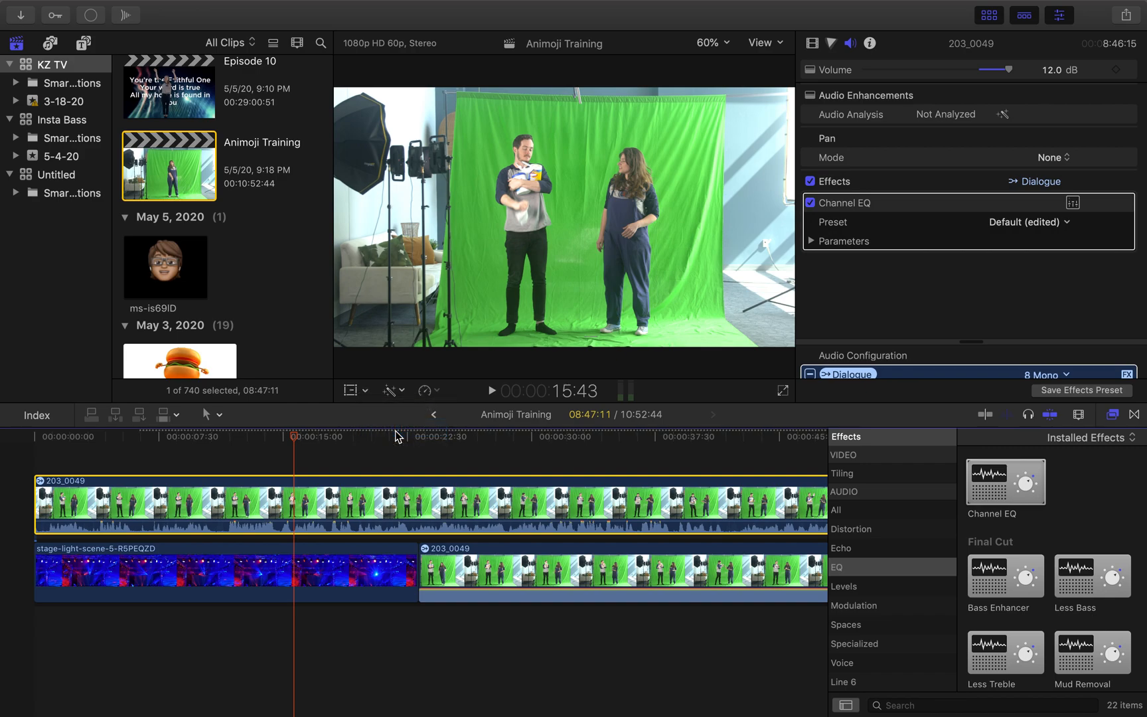
left_click(730, 43)
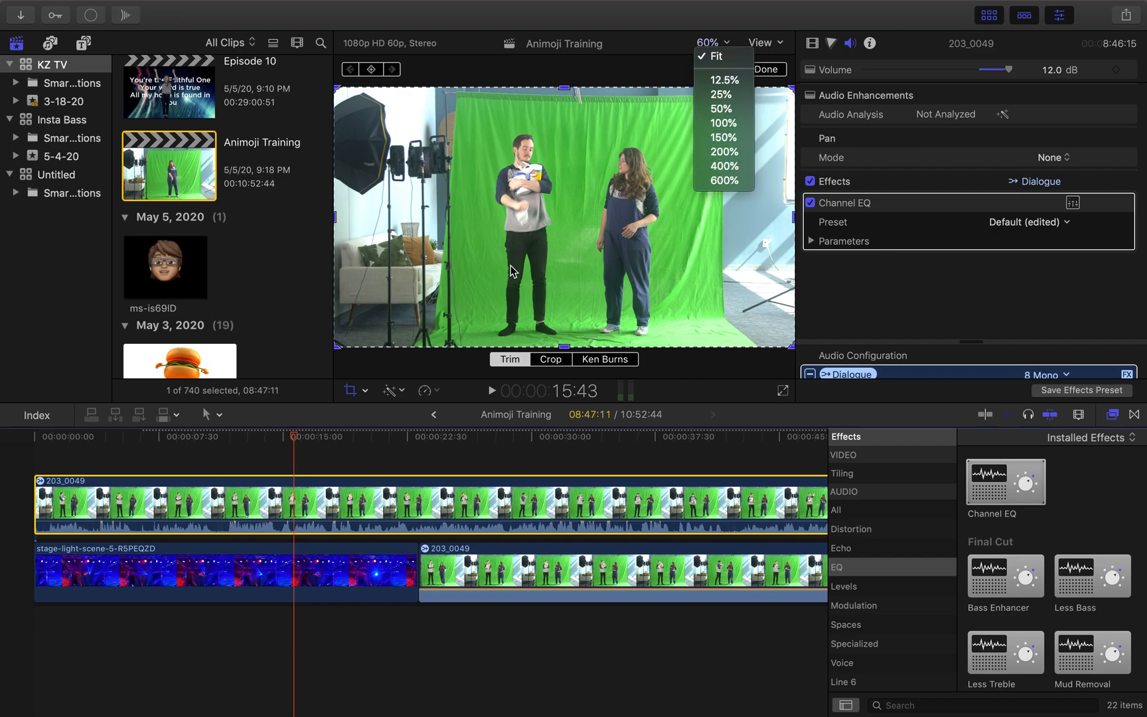
left_click(409, 368)
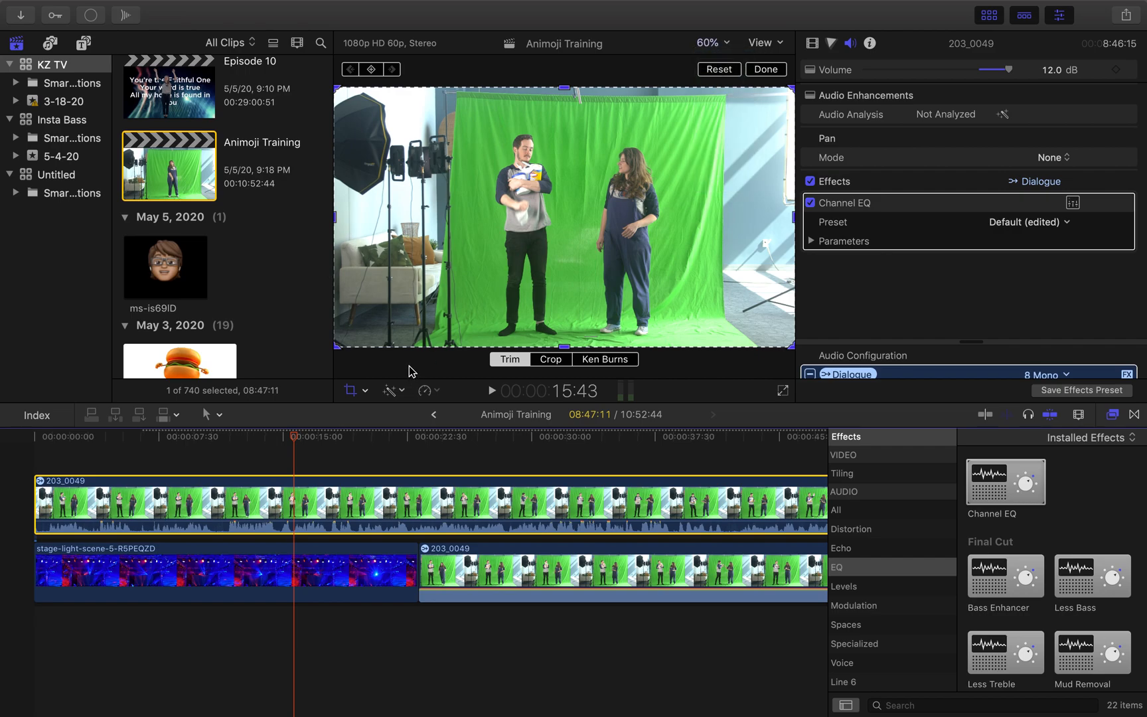
Trim the connected clip around the two people by about 952 px left and 647 px right, plus slightly off the top and bottom.
left_click(338, 219)
left_click_drag(339, 216, 435, 216)
left_click(730, 46)
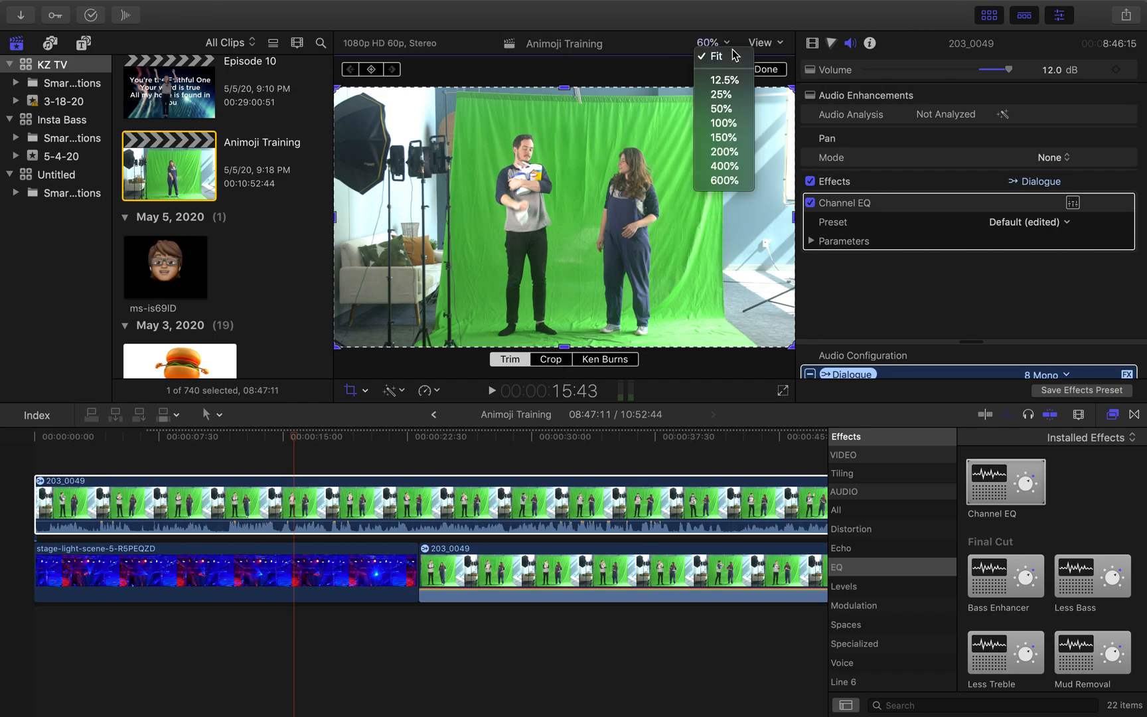
left_click(734, 96)
left_click_drag(468, 227, 521, 221)
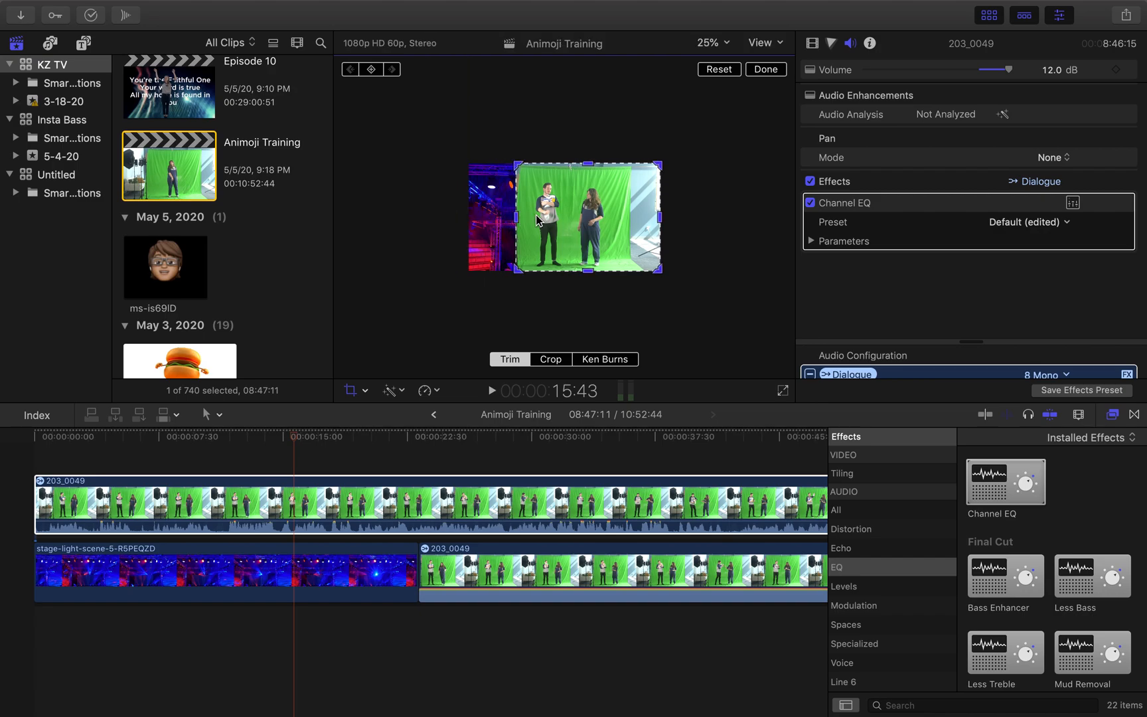
left_click_drag(659, 219, 627, 221)
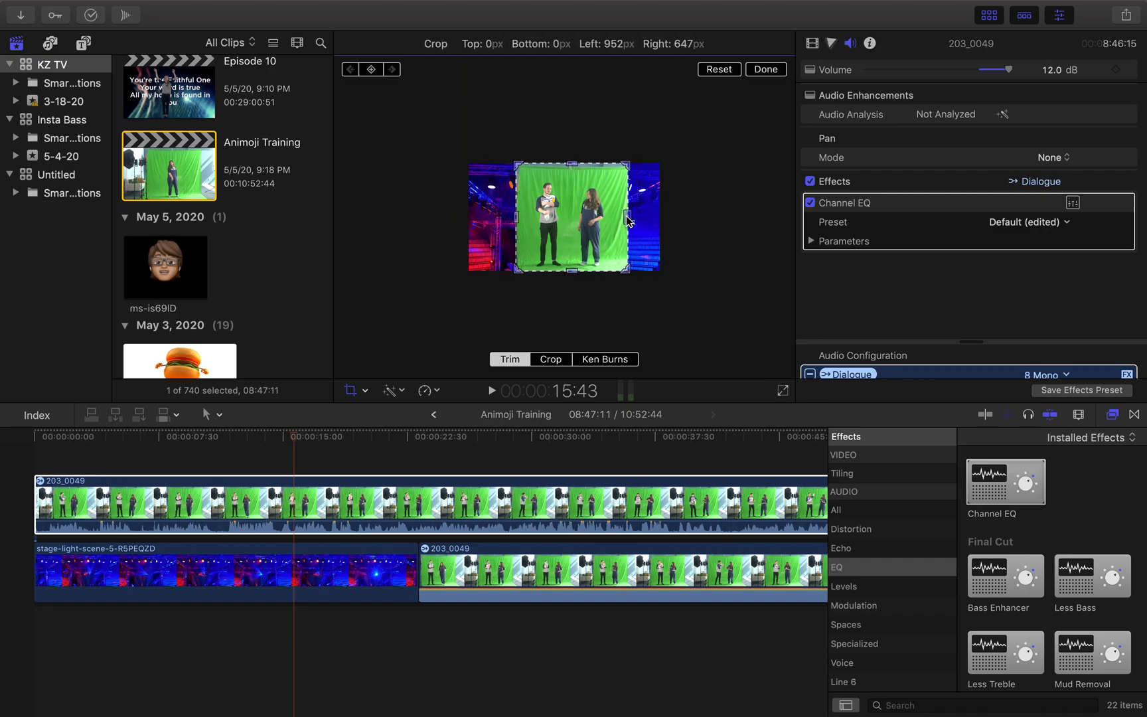
left_click_drag(572, 163, 572, 172)
left_click_drag(577, 270, 574, 264)
Extend the crop's bottom and top edges slightly outward and finish the crop.
left_click(728, 43)
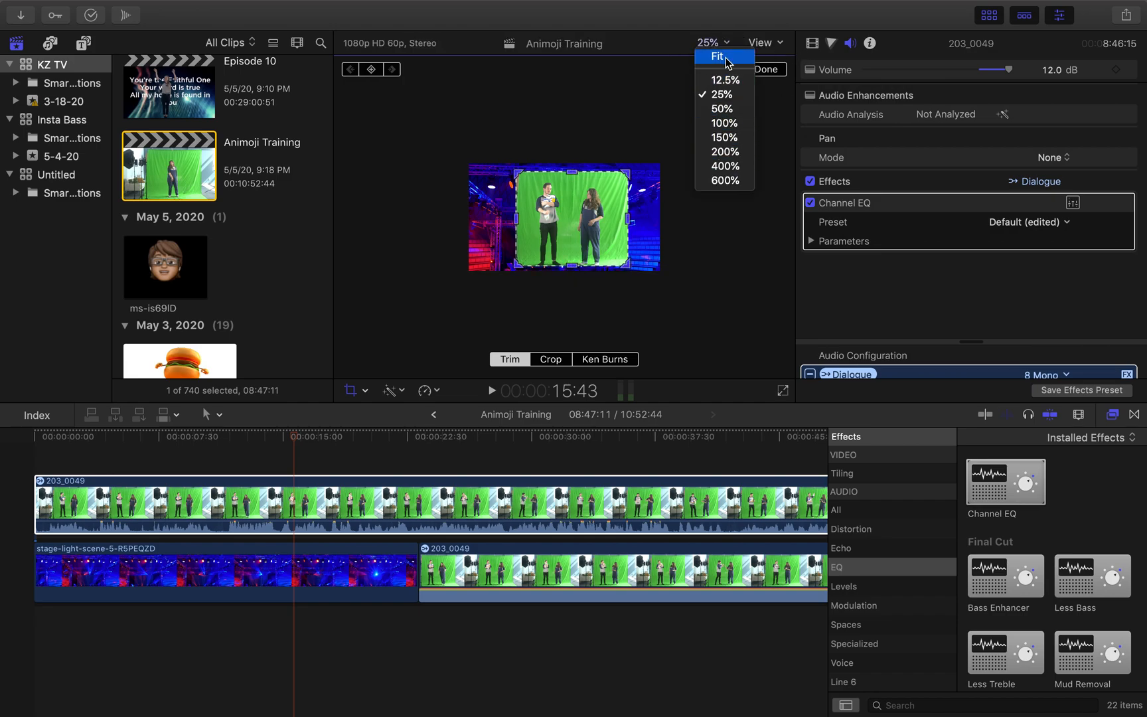
left_click(726, 60)
mouse_move(581, 334)
left_mouse_down()
mouse_move(581, 352)
mouse_move(580, 339)
left_mouse_up()
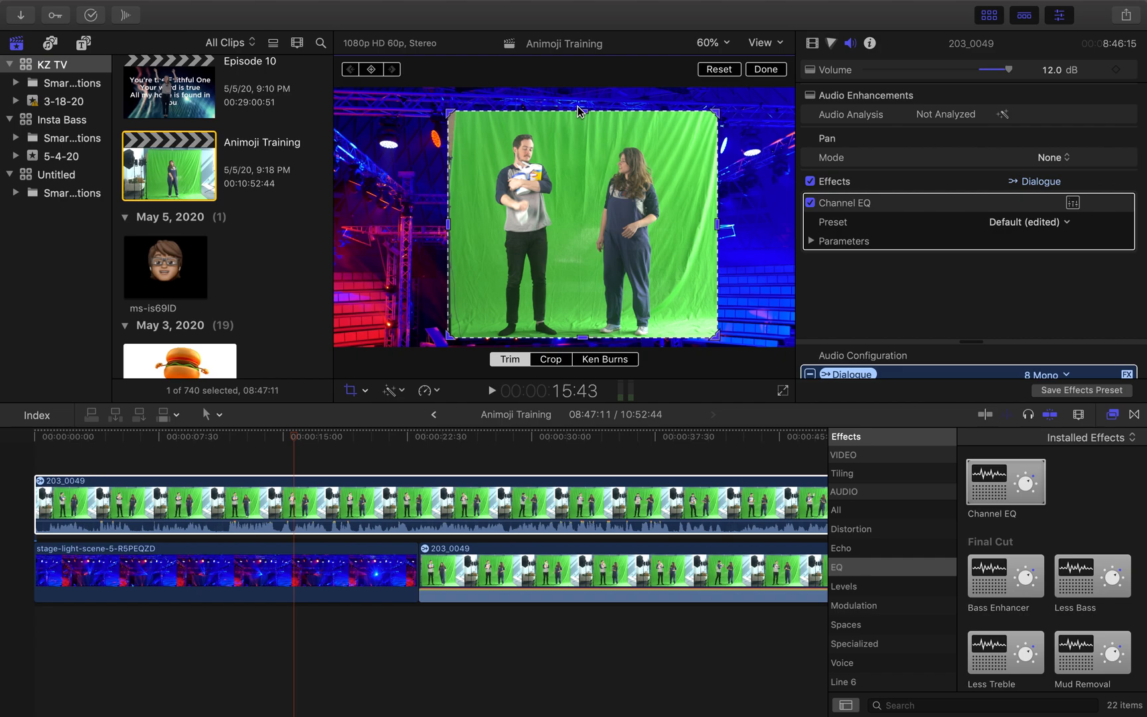
mouse_move(583, 110)
left_mouse_down()
mouse_move(583, 137)
mouse_move(588, 104)
left_mouse_up()
left_click(772, 70)
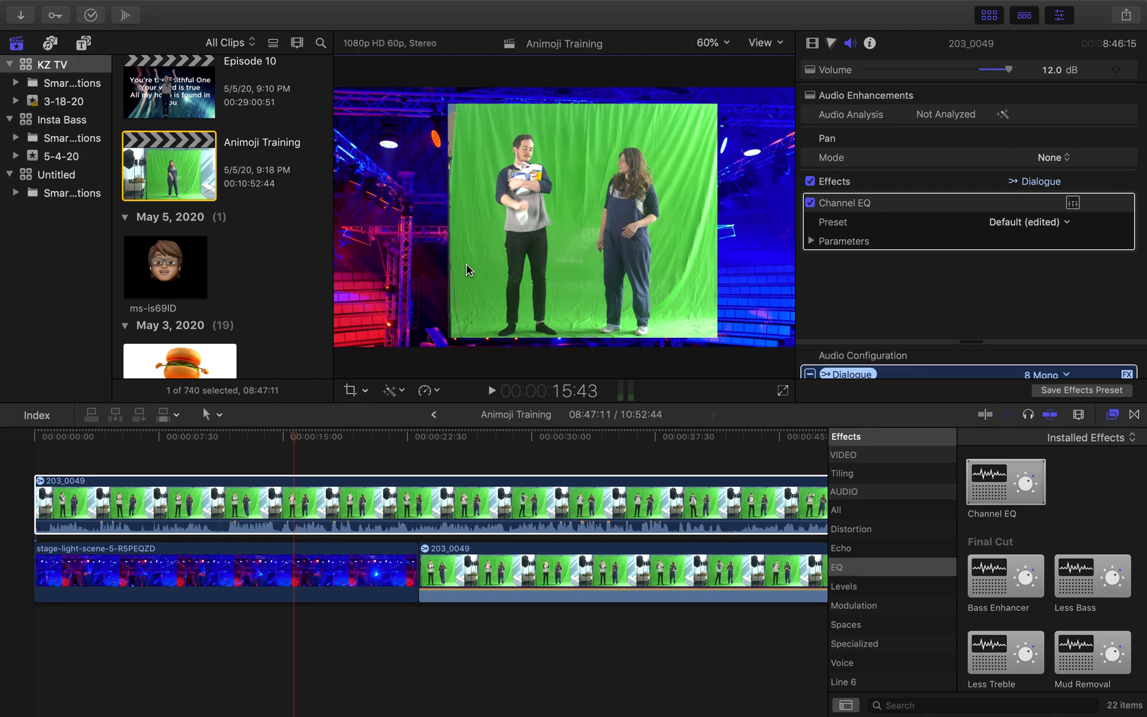
left_click(325, 502)
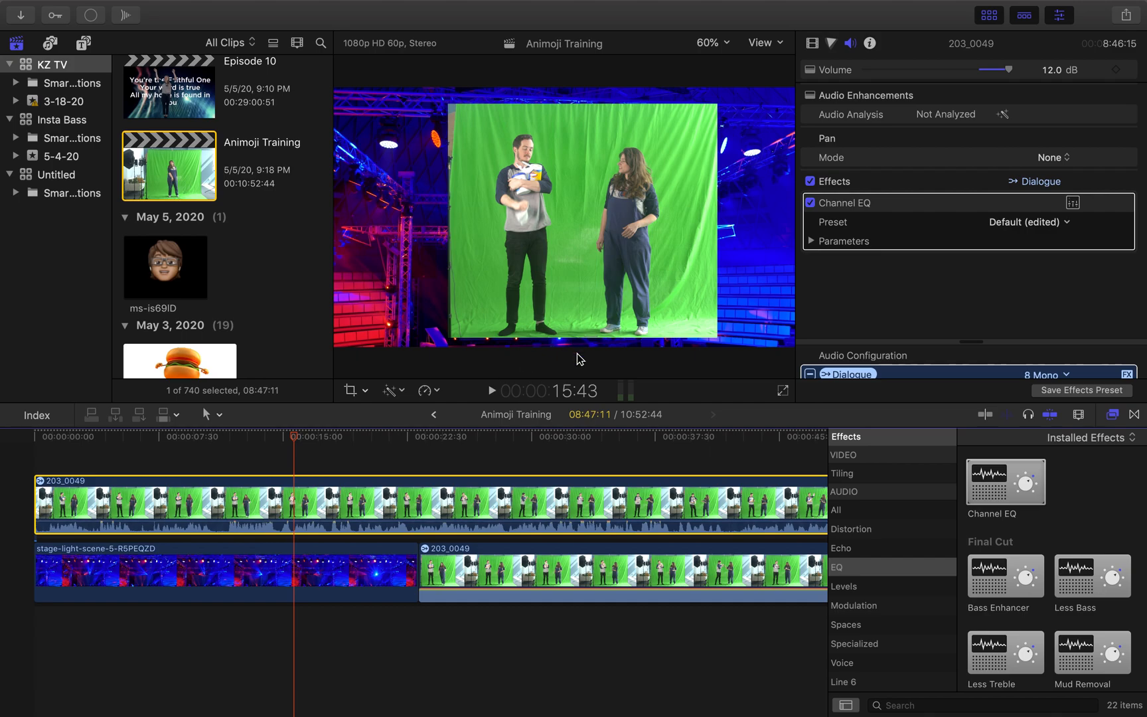
scroll(573, 502, "right", 10)
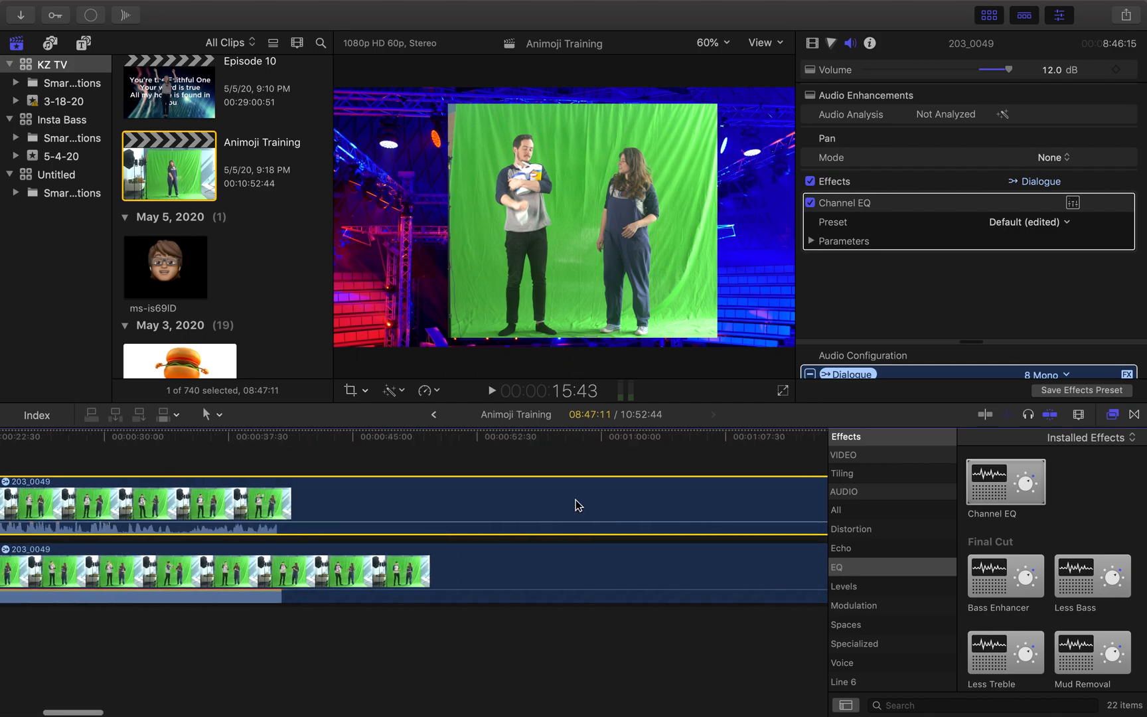
scroll(574, 505, "left", 10)
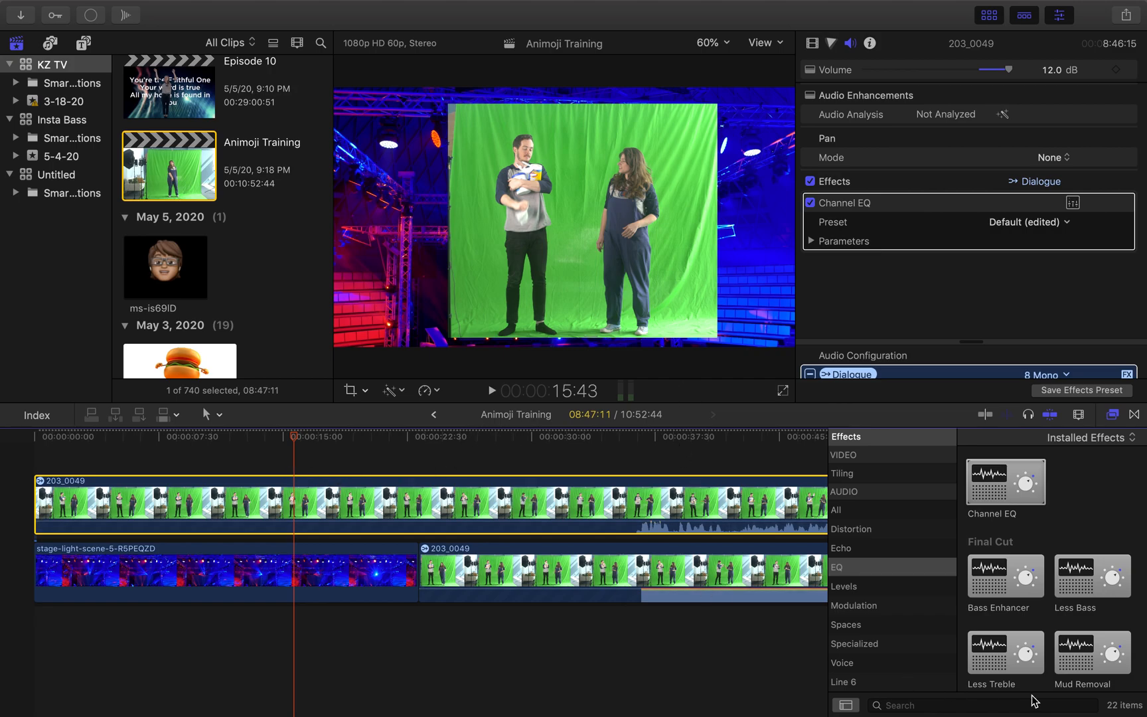
left_click(913, 374)
Apply the Keyer effect from the Keying category to the connected 203_0049 clip.
left_click(321, 451)
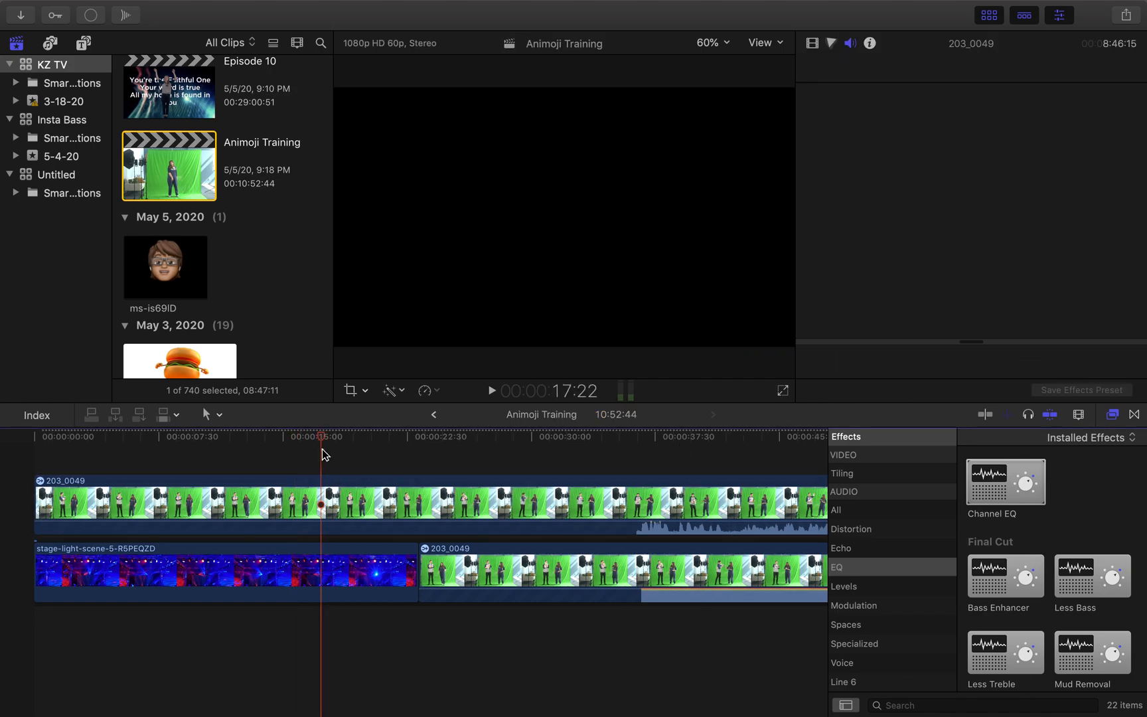
scroll(860, 503, "up", 10)
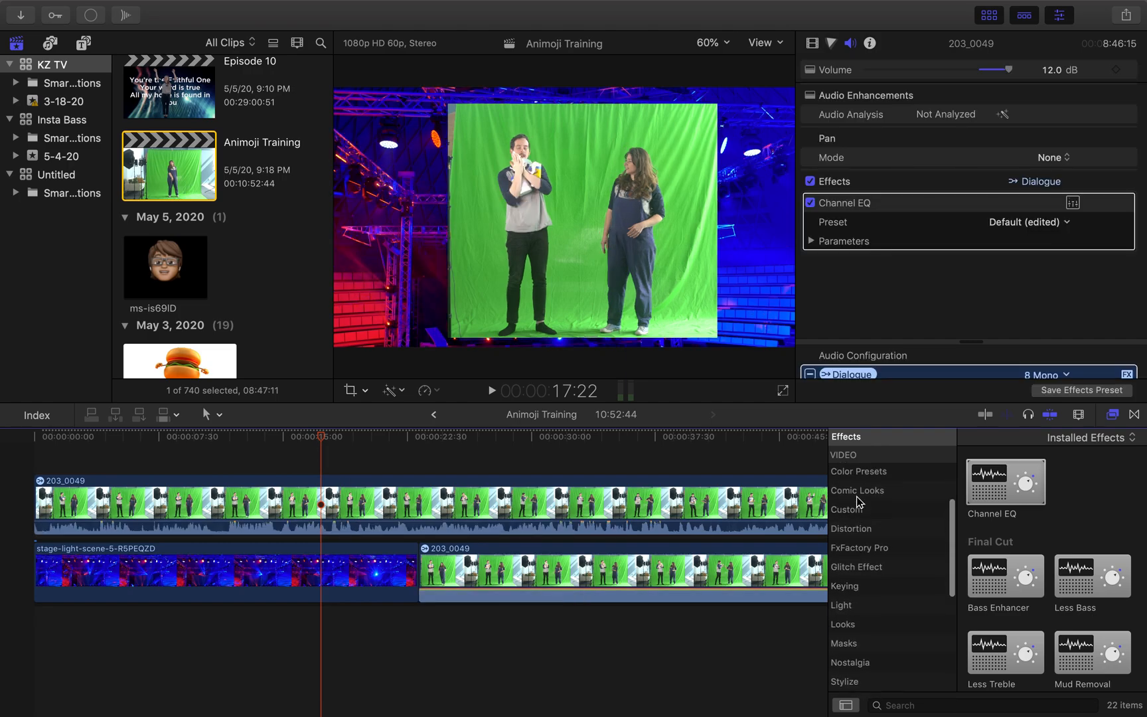
scroll(861, 503, "down", 4)
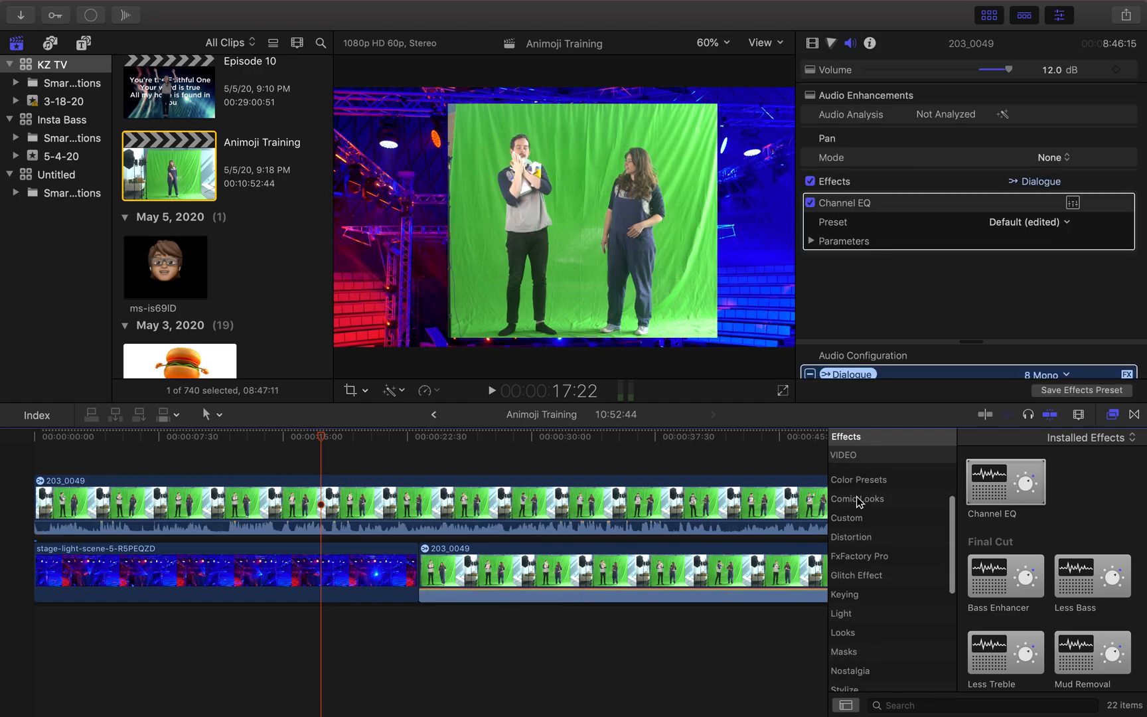
left_click(872, 585)
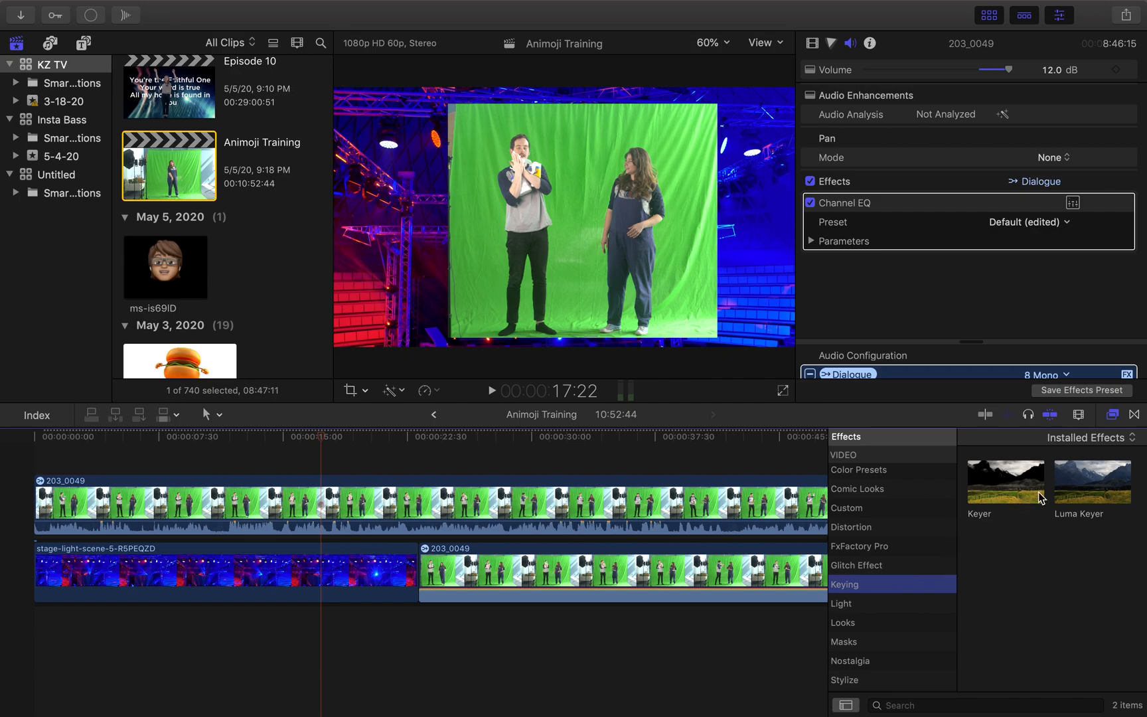
left_click(994, 491)
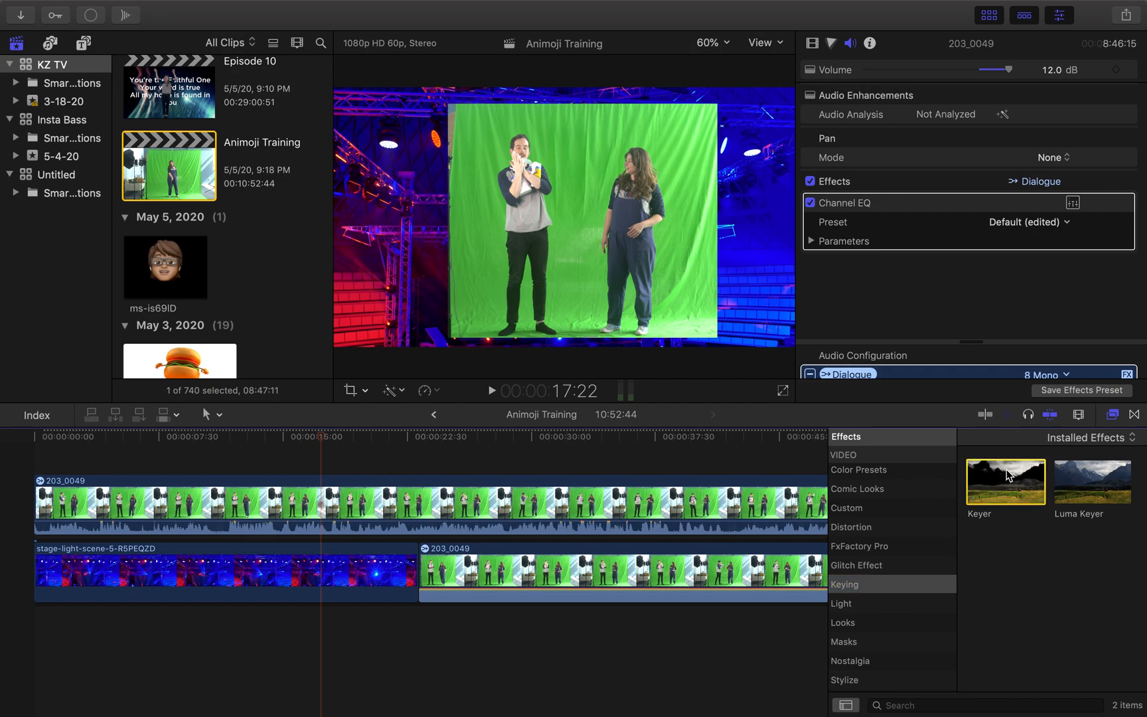
left_click_drag(1009, 484, 512, 484)
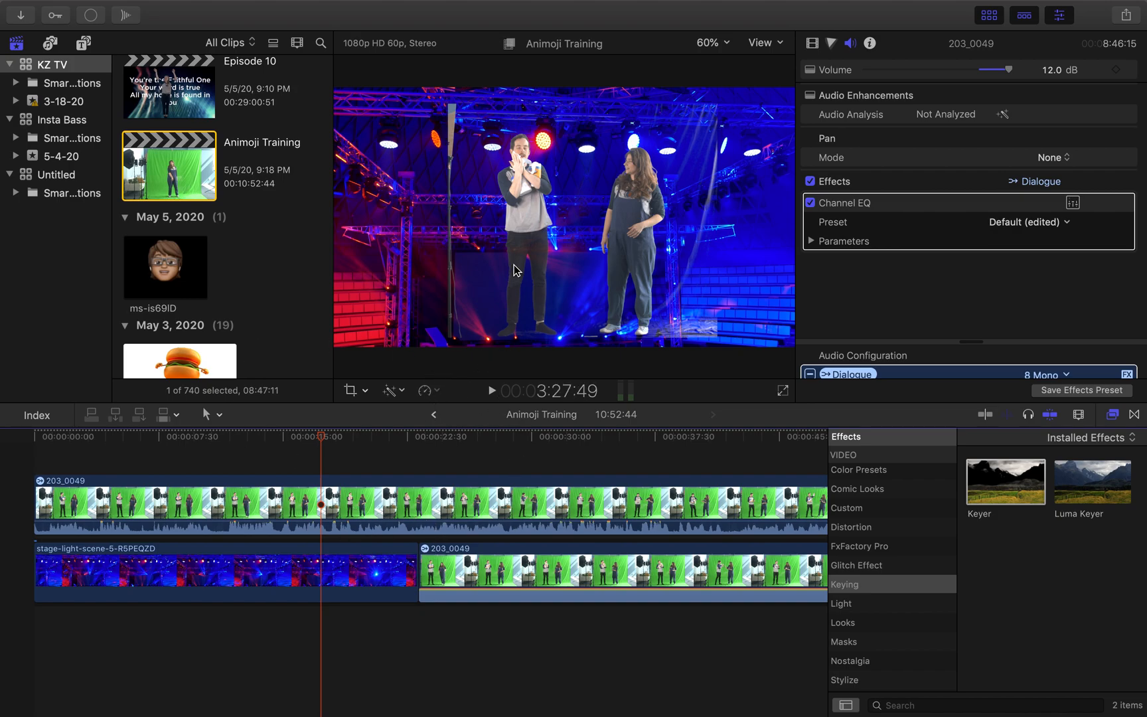
Trim the keyed clip's left and right edges further inward to cut off leftover green-screen edges, and finish the crop.
left_click(370, 488)
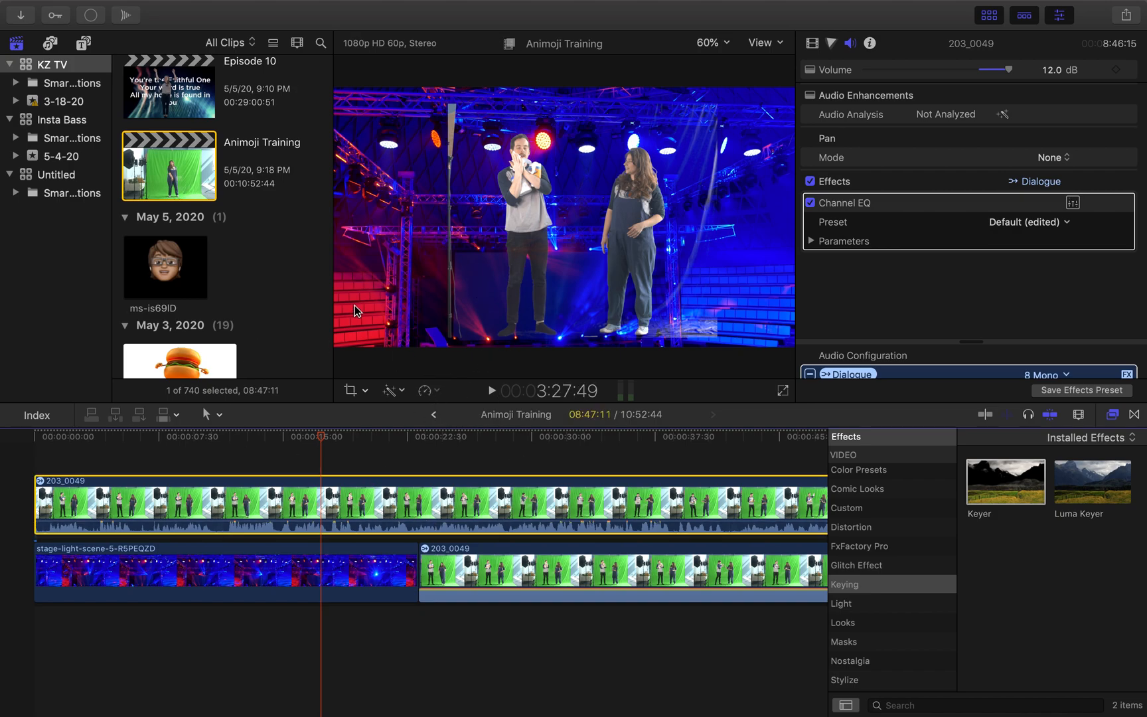
left_click(366, 390)
left_click(402, 429)
left_click_drag(448, 227, 464, 227)
left_click_drag(718, 222, 711, 223)
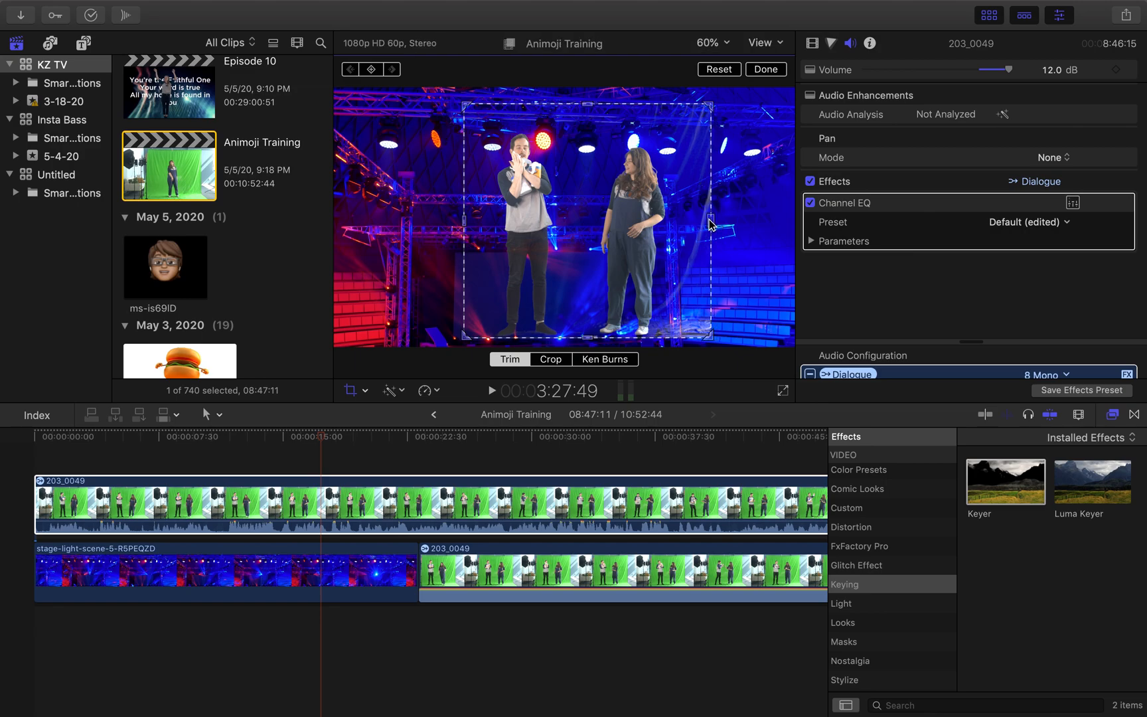
left_click(770, 70)
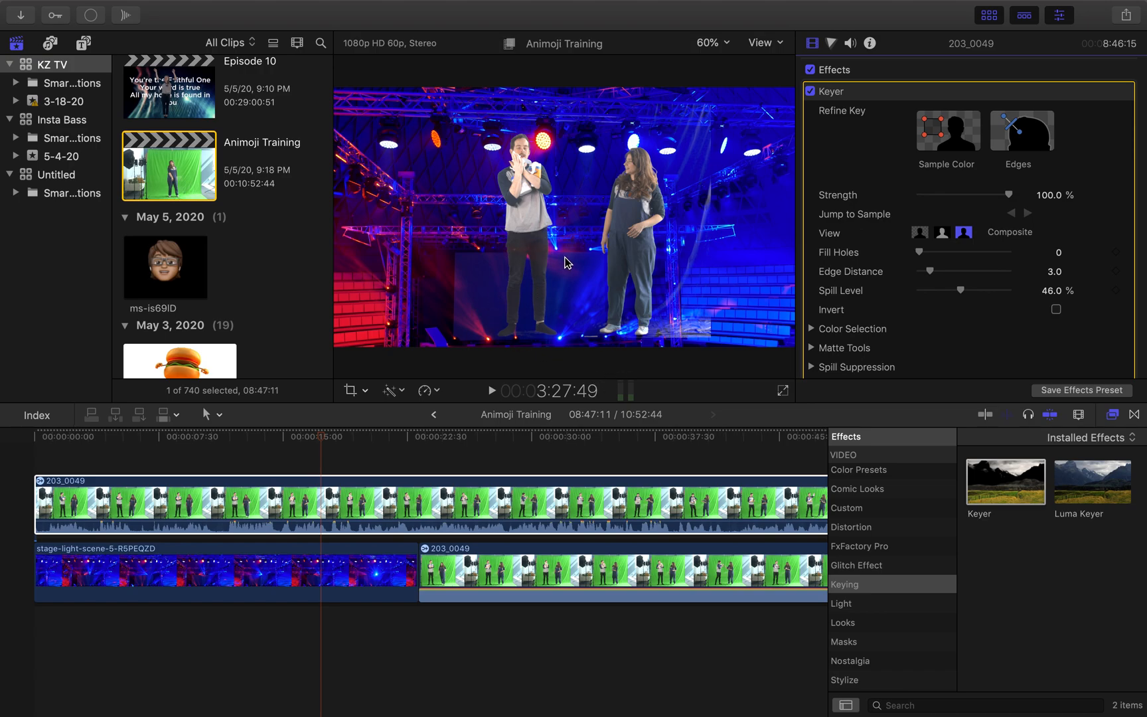
Set the Keyer's Fill Holes to 1.0.
left_click(1058, 252)
type("1")
key("Return")
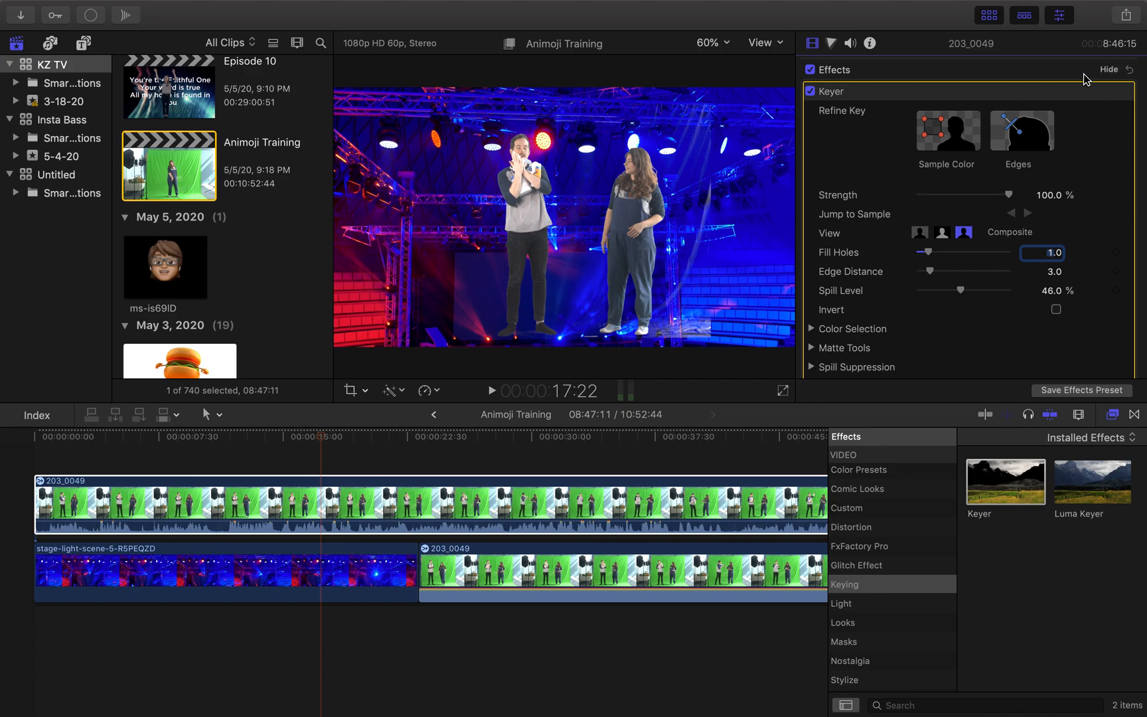
Collapse and disable the first Keyer, add a second Keyer to the connected clip and reveal its parameters.
left_click(1109, 92)
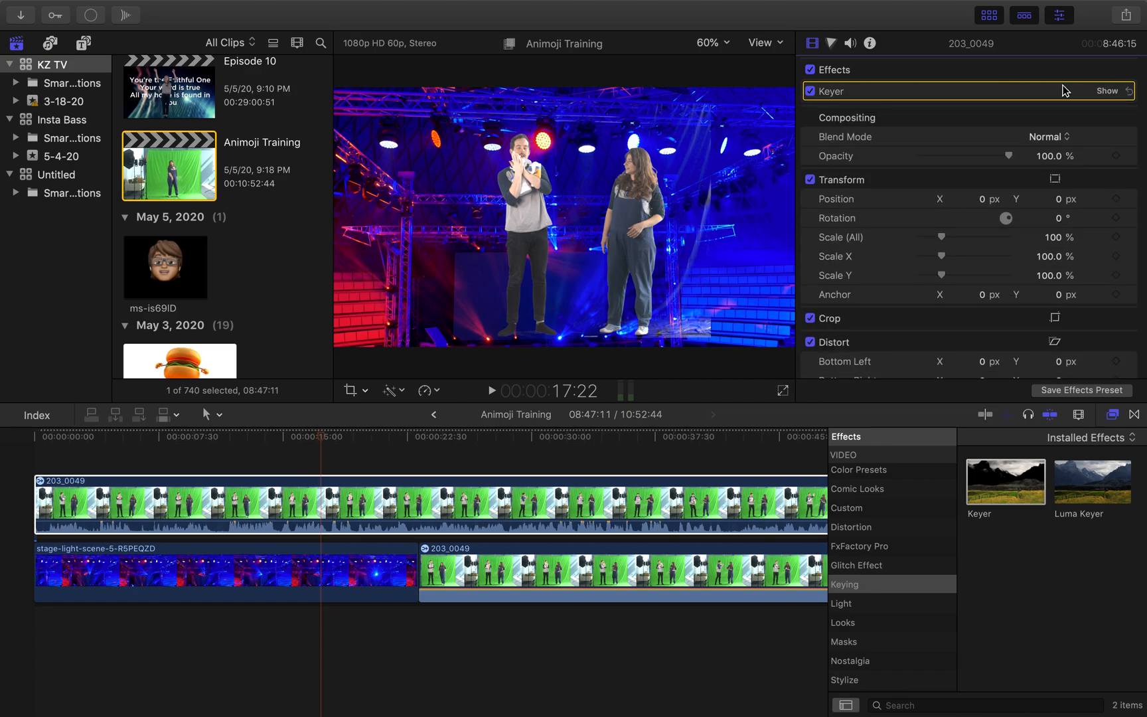
left_click(810, 91)
left_click_drag(995, 474, 345, 488)
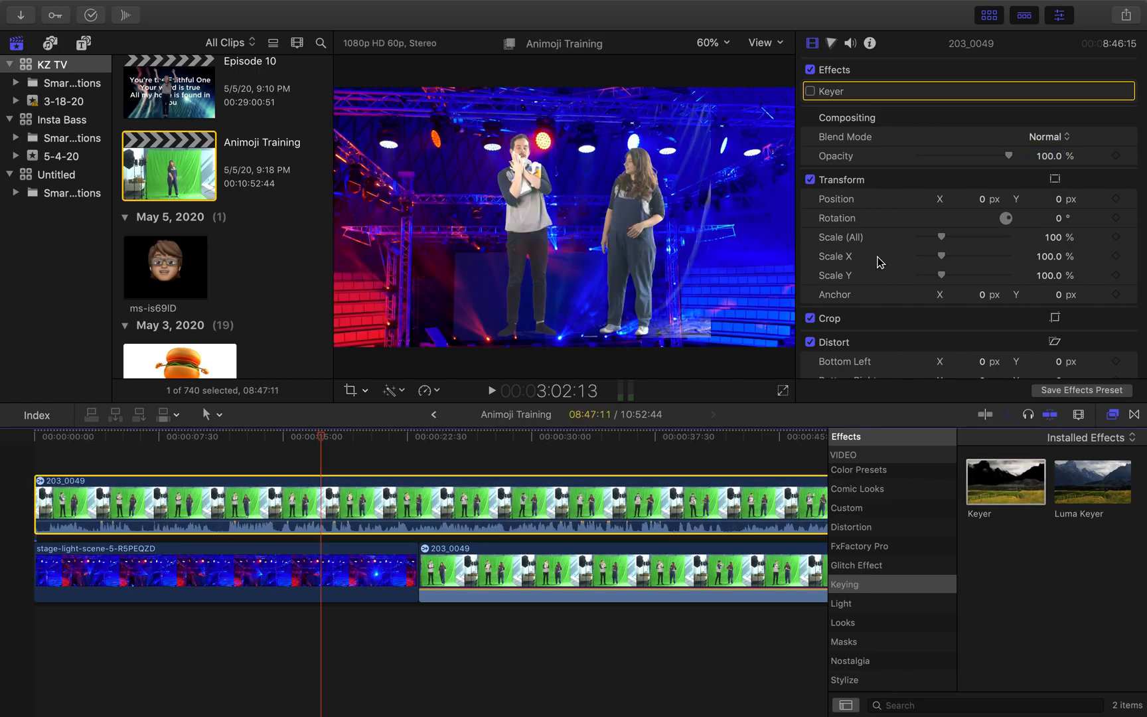
left_click(1107, 110)
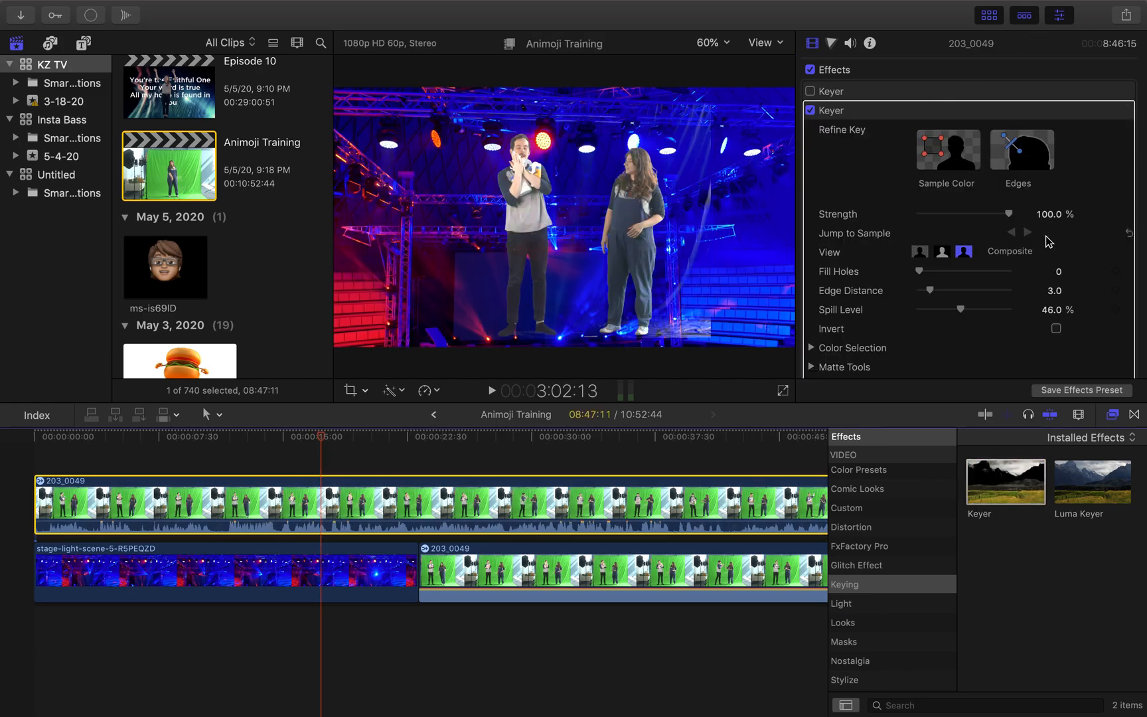
Set the second Keyer's Fill Holes to 1.0 and collapse its parameters.
left_click(1058, 272)
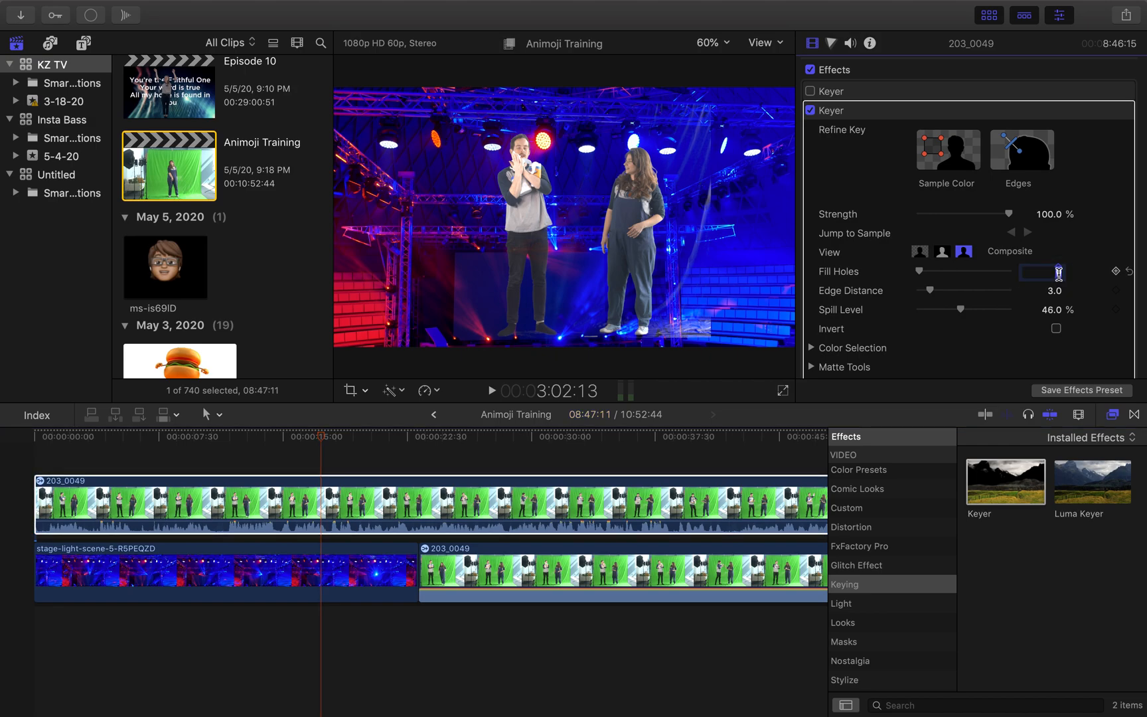
type("1")
key("Return")
left_click(1109, 110)
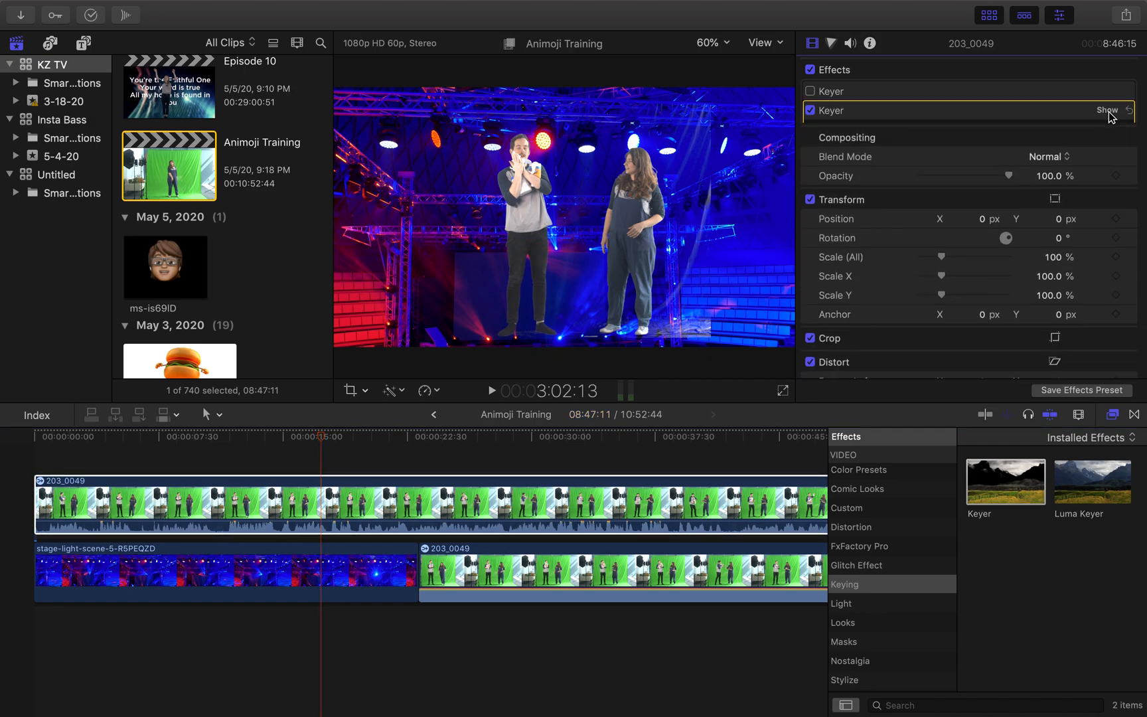
Compare the key with the first Keyer enabled and disabled alongside the second one.
left_click(810, 91)
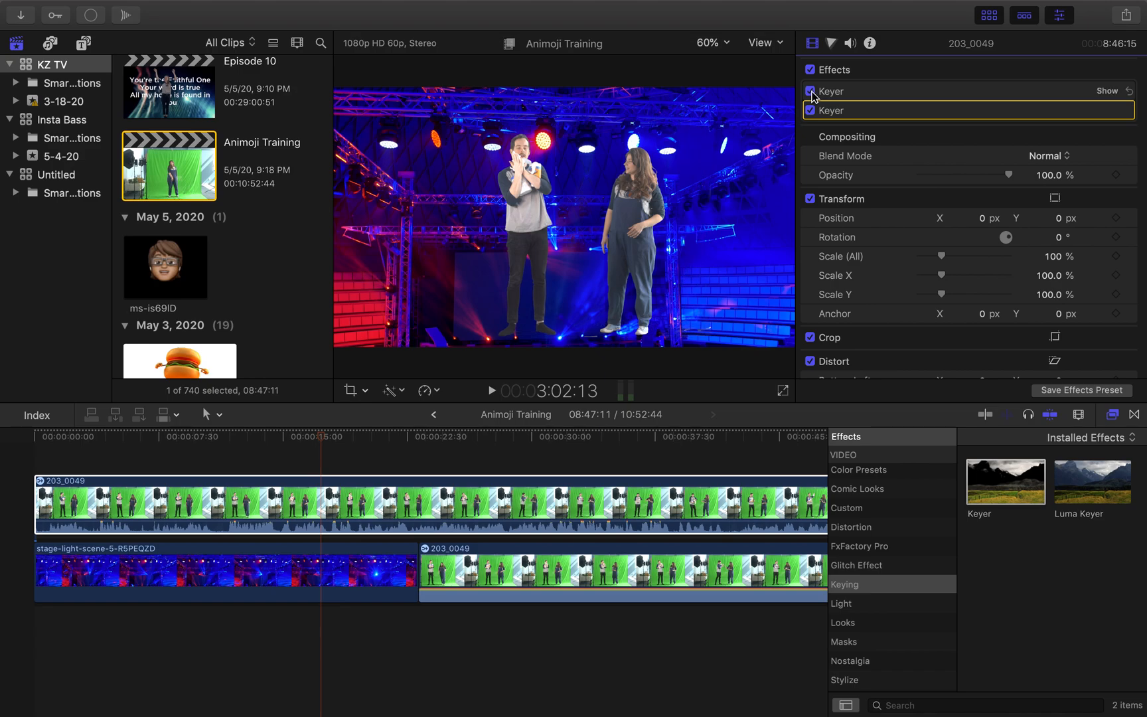
left_click(811, 92)
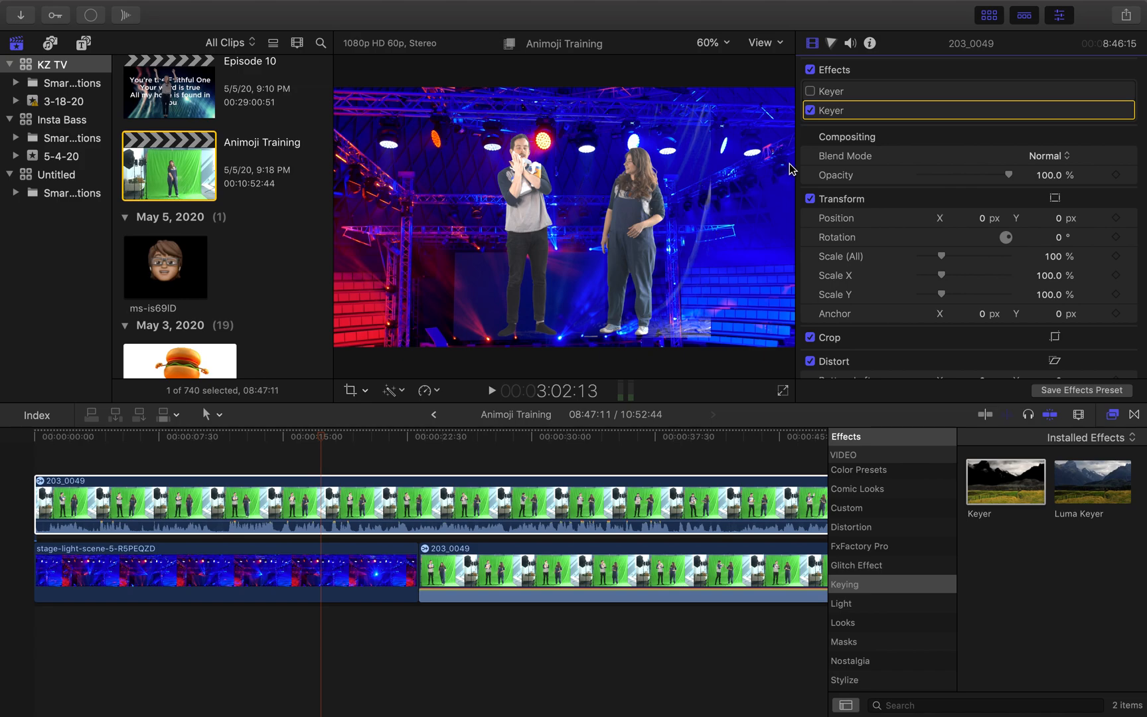
left_click(810, 92)
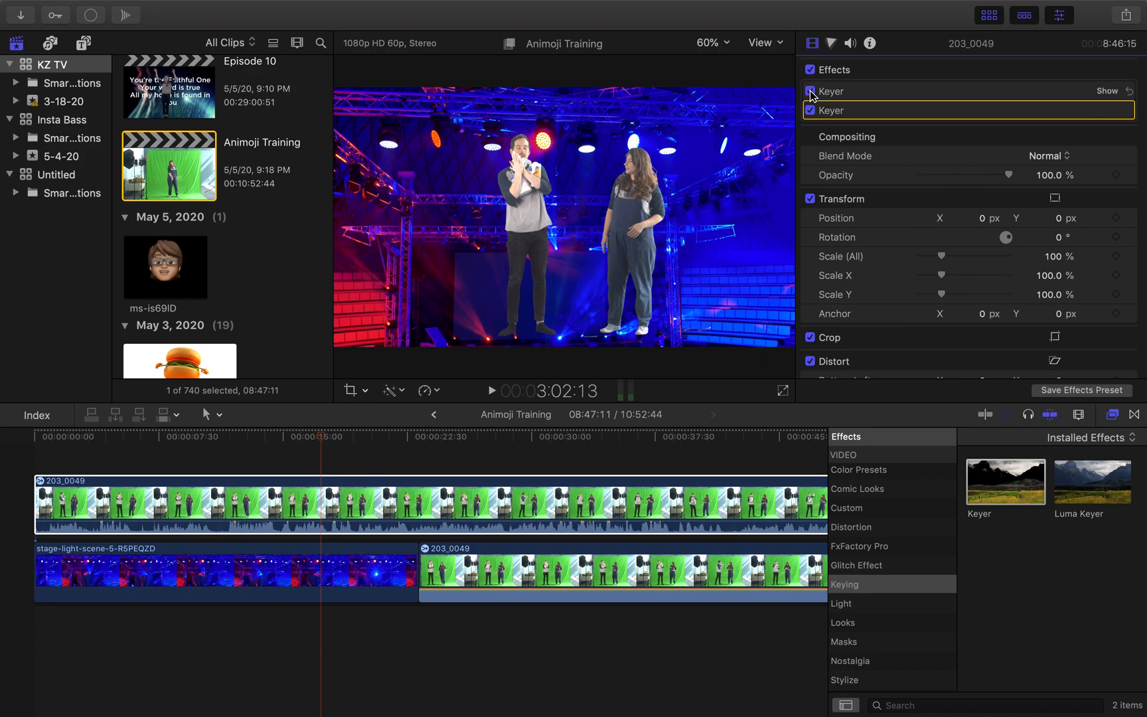
left_click(1044, 175)
Disable both existing Keyers and add a third Keyer to the connected 203_0049 clip.
left_click(811, 91)
left_click(810, 110)
left_click_drag(1003, 494, 425, 497)
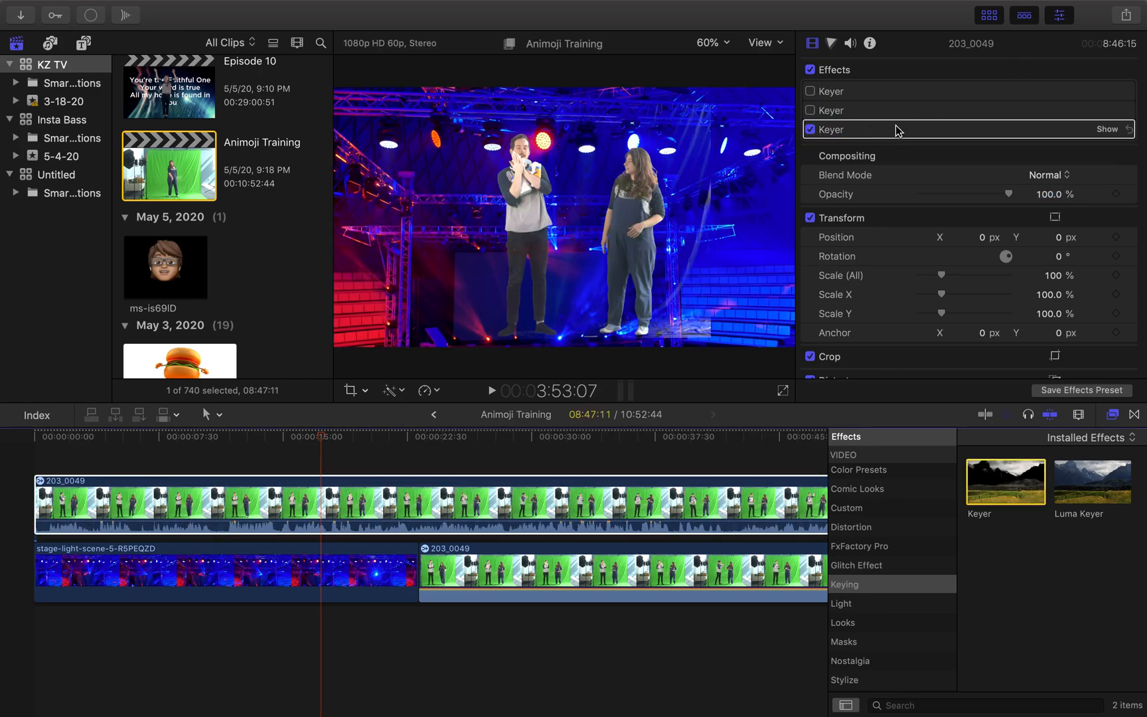
Set the third Keyer's Fill Holes to 1.0 and collapse its parameters.
left_click(1107, 130)
left_click(1059, 292)
type("1")
key("Return")
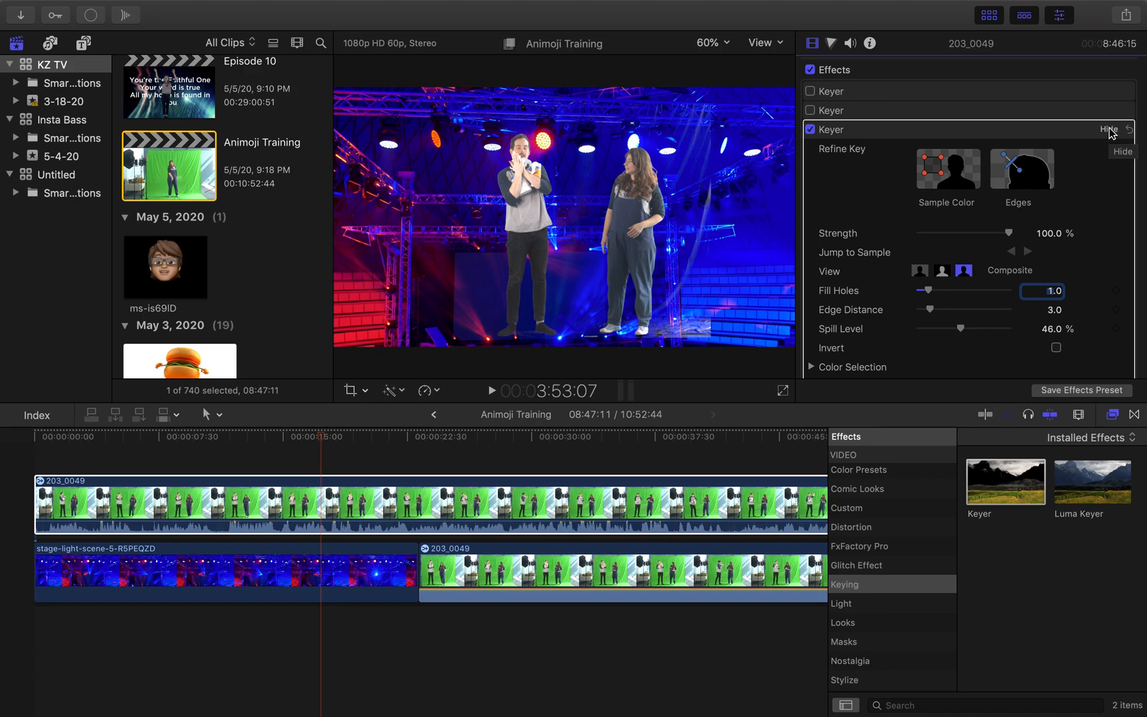
left_click(1109, 129)
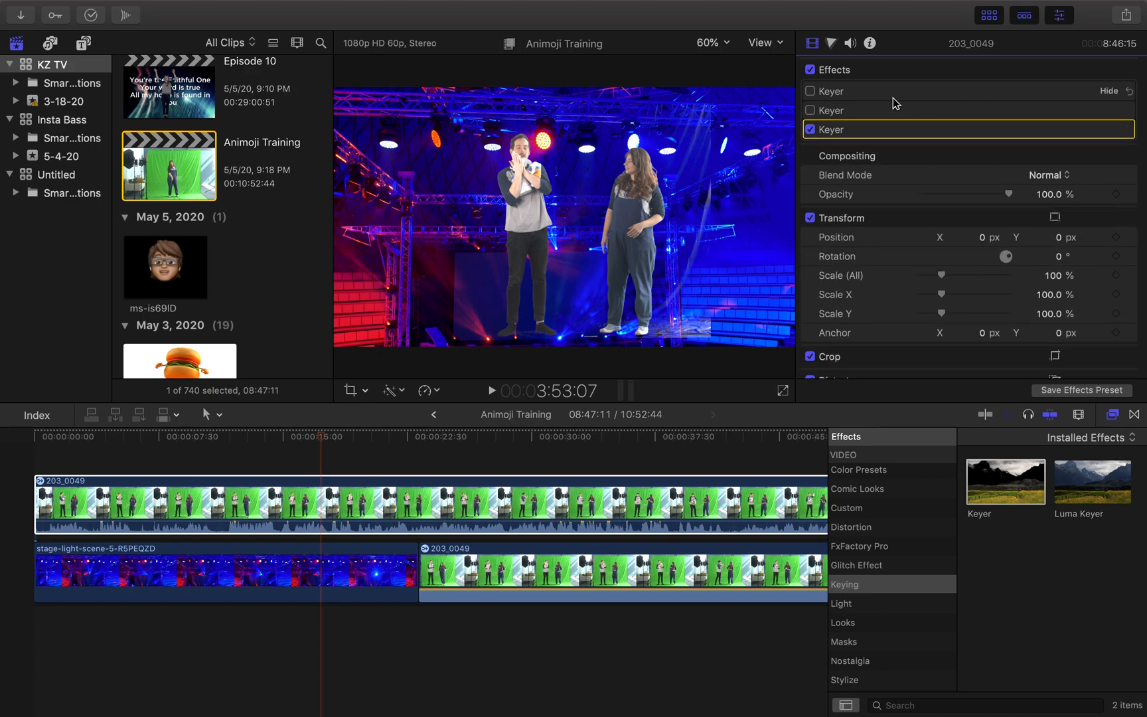
Check the key with the third Keyer off and on, and enable all three Keyers together.
left_click(810, 129)
left_click(810, 129)
left_click(810, 110)
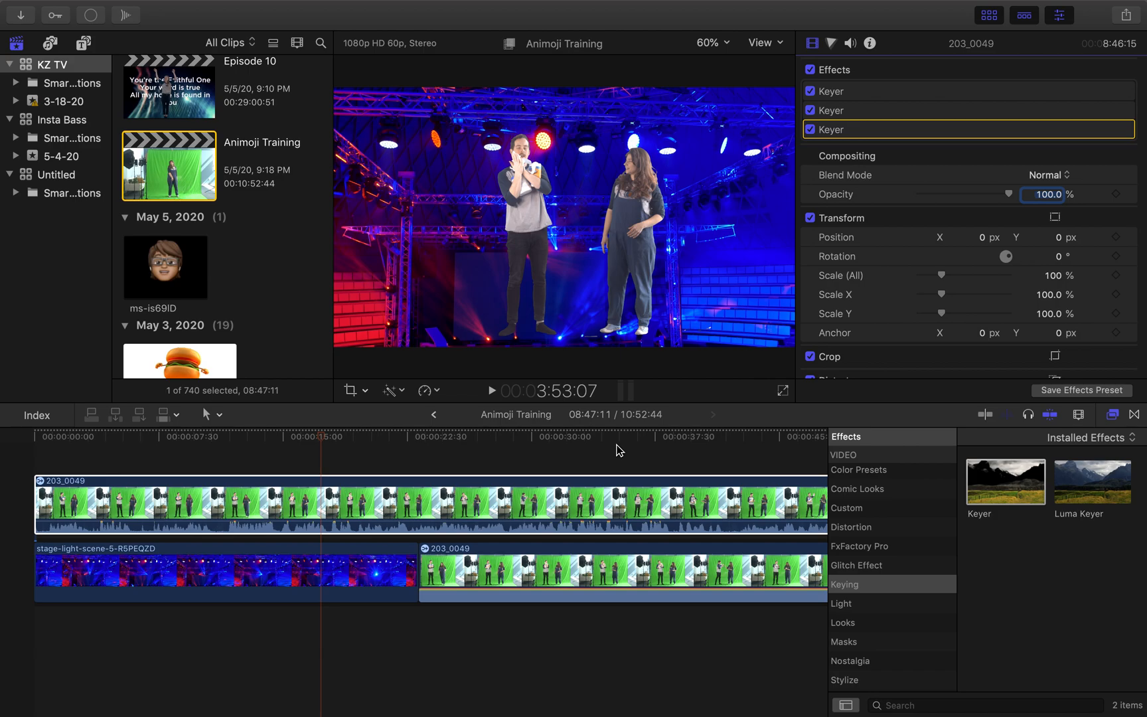
key("Escape")
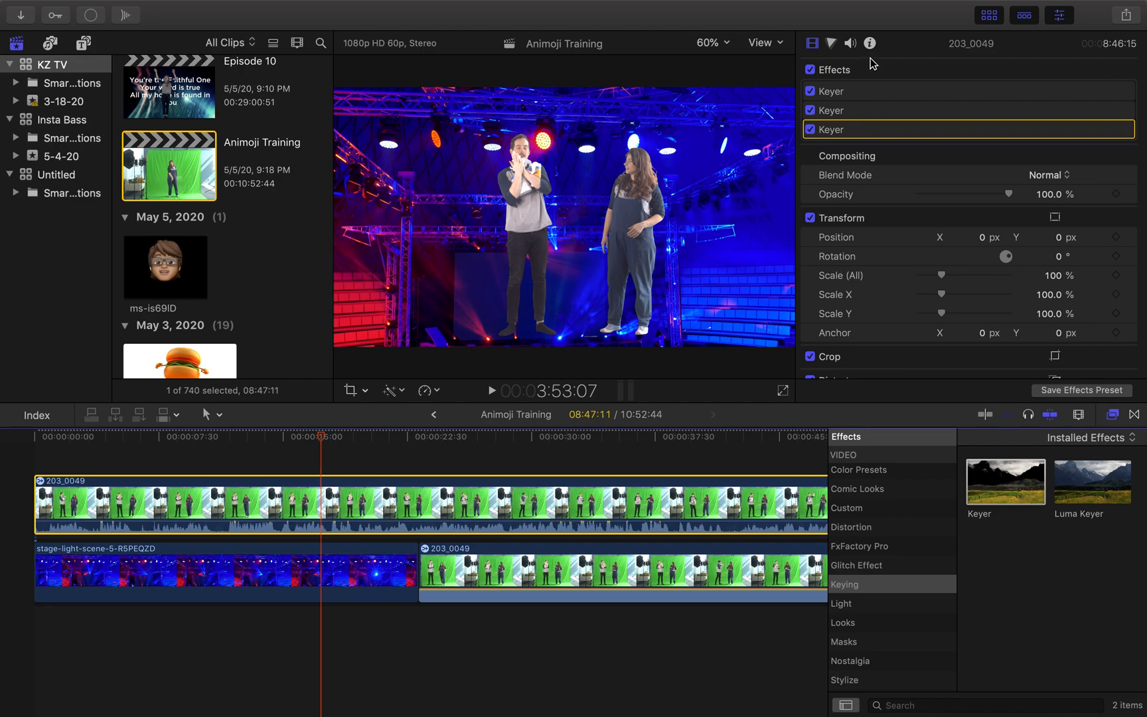
Add a Color Board correction to the keyed clip with saturation raised to 55% in the Shadows and 16% in the Master.
left_click(829, 44)
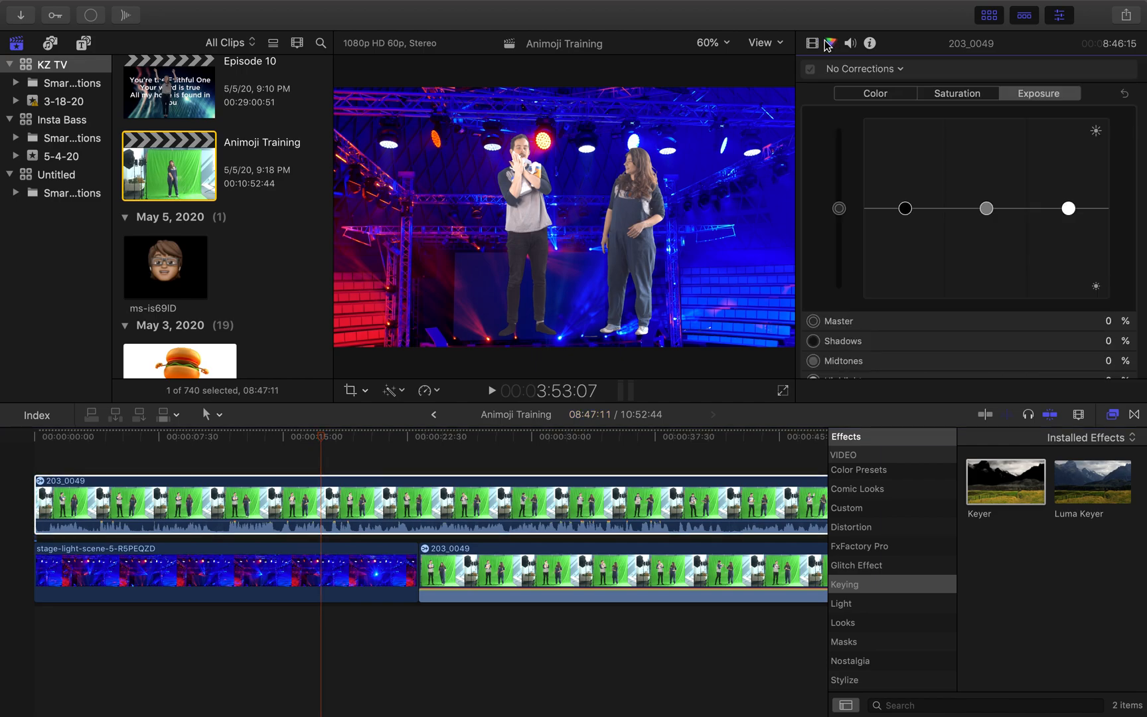
left_click(961, 92)
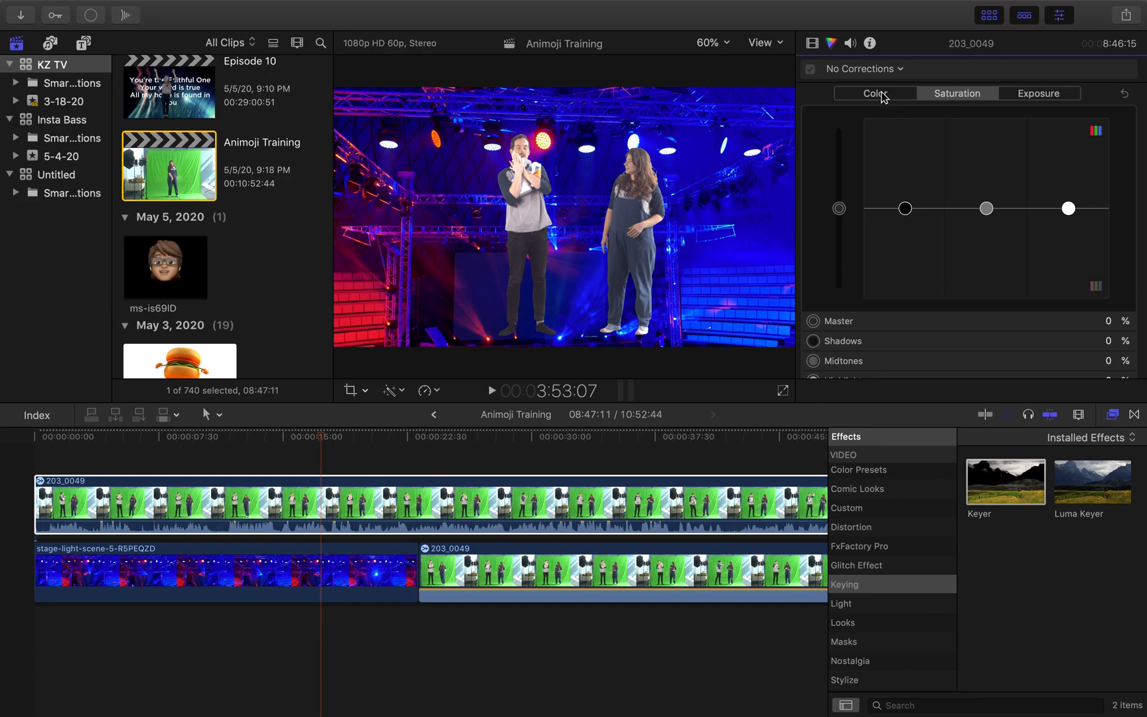
left_click(883, 97)
left_click(974, 97)
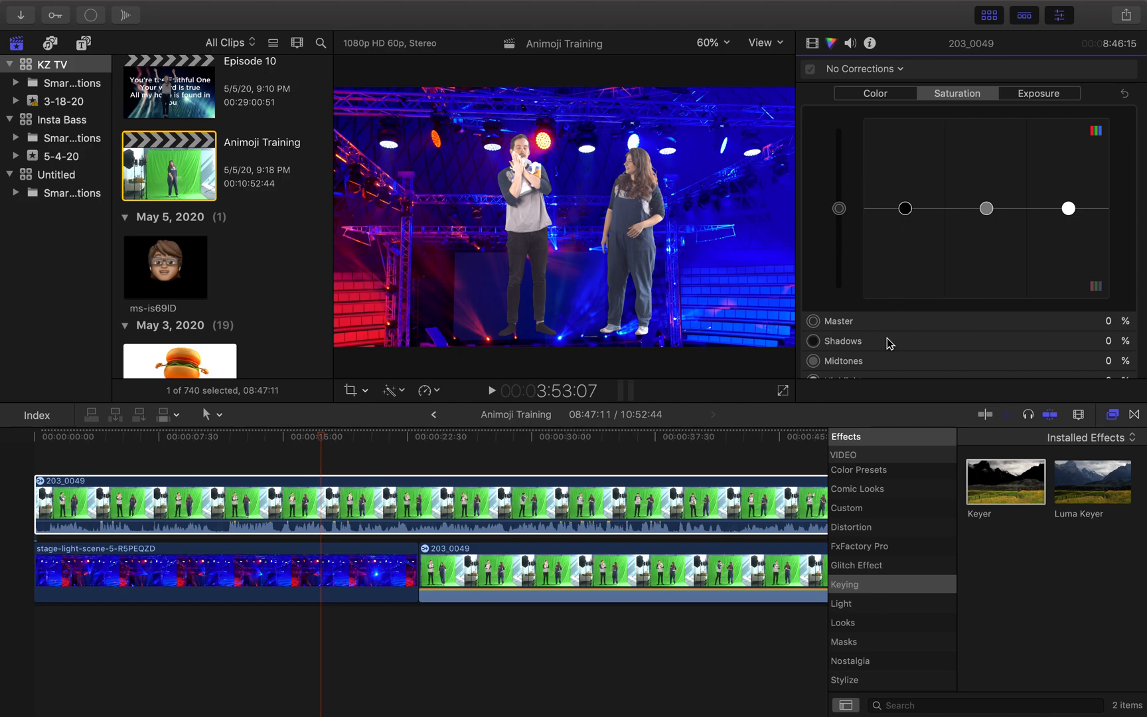
left_click_drag(904, 209, 903, 160)
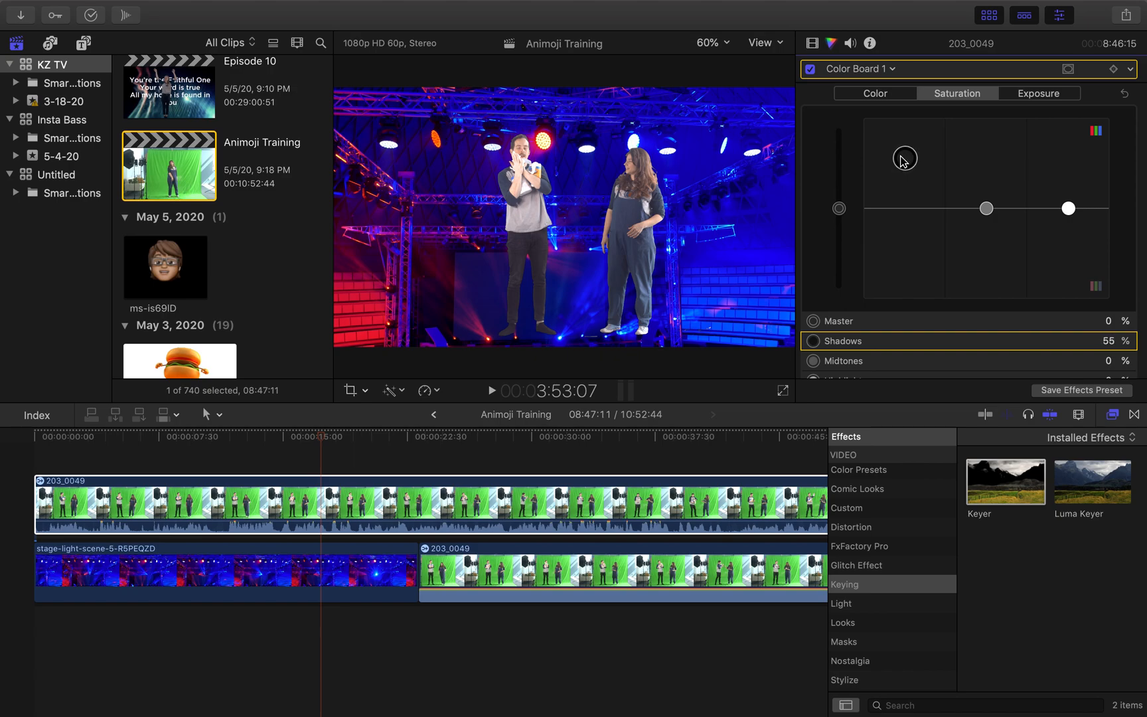
left_click_drag(839, 210, 839, 196)
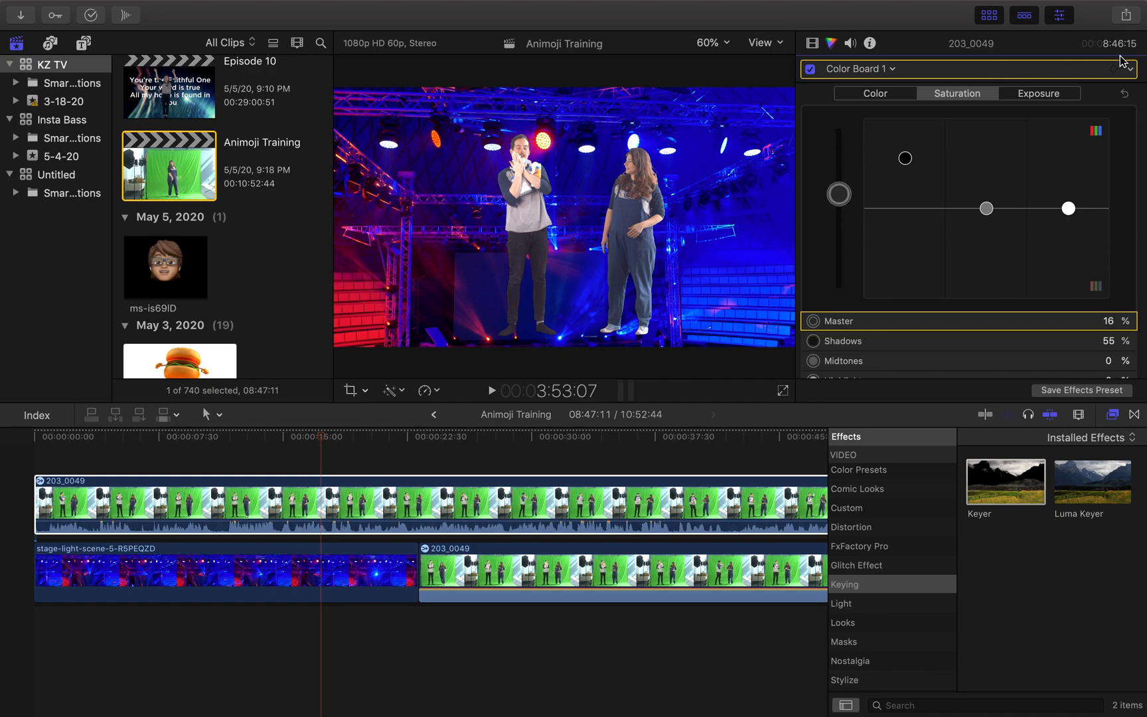
Lower the keyed clip's Color Board exposure to -31% in the Shadows, and slightly reduce the Highlights exposure.
left_click(1039, 96)
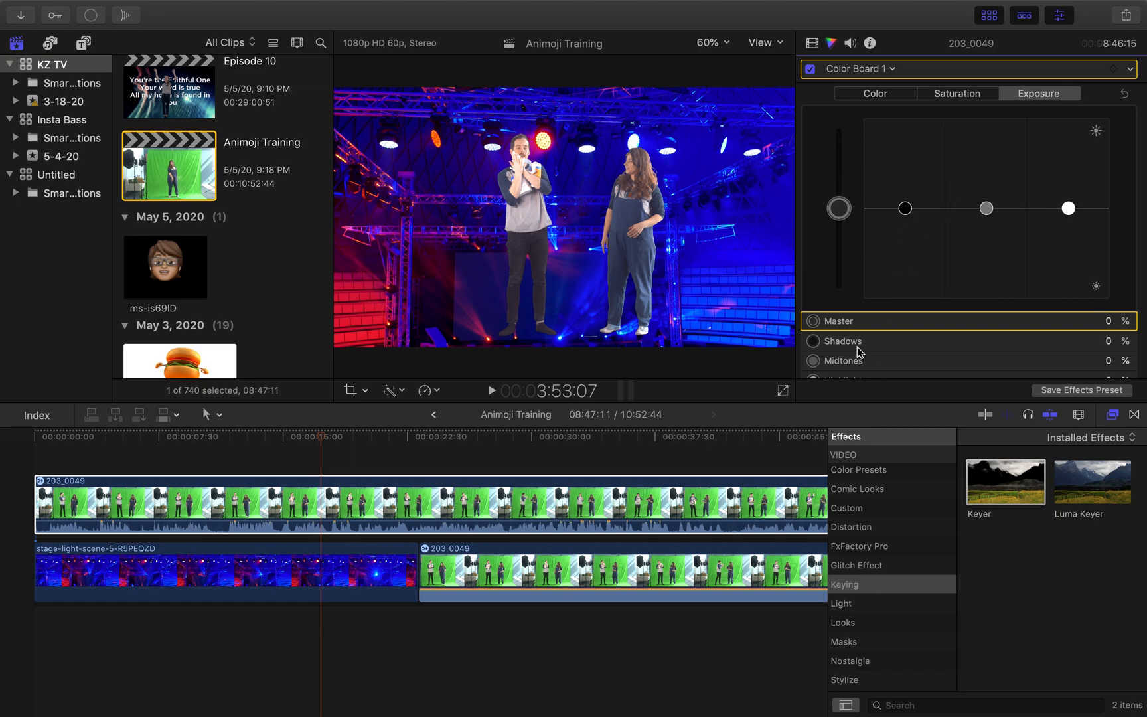
left_click_drag(906, 211, 905, 239)
left_click_drag(1068, 212, 1070, 228)
scroll(1042, 334, "down", 1)
left_click(328, 452)
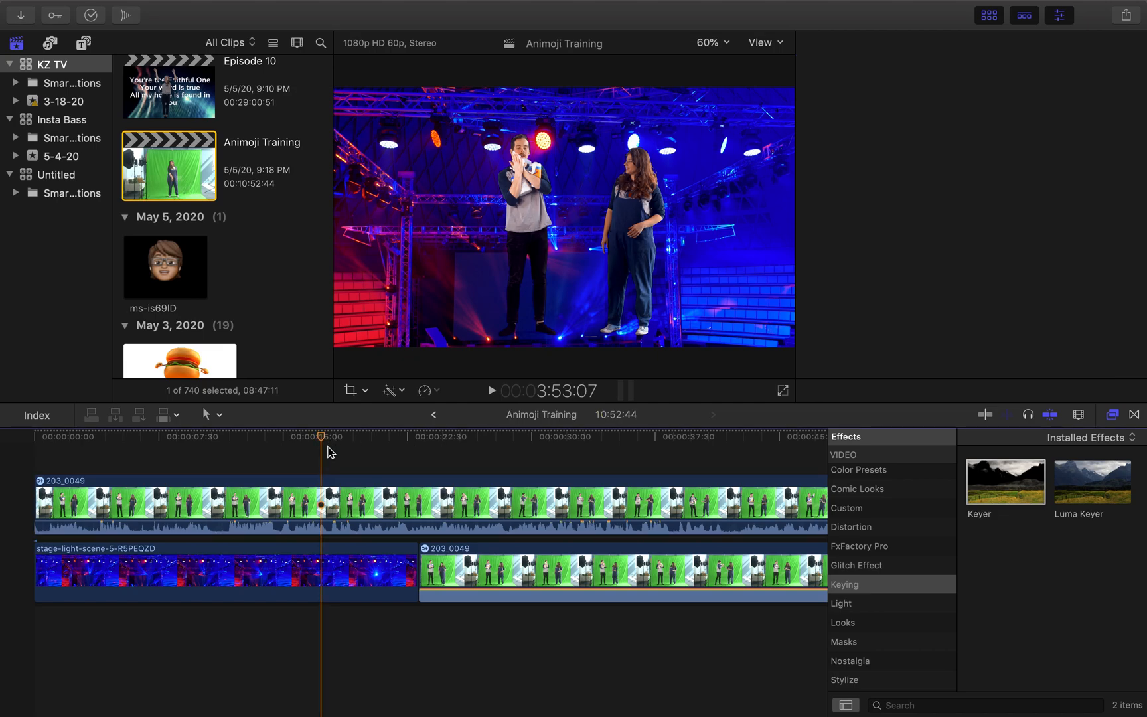
Check the color-corrected composite at several points over the stage-light footage.
left_click(118, 452)
left_click(238, 452)
left_click(286, 452)
left_click(312, 450)
scroll(313, 451, "down", 1)
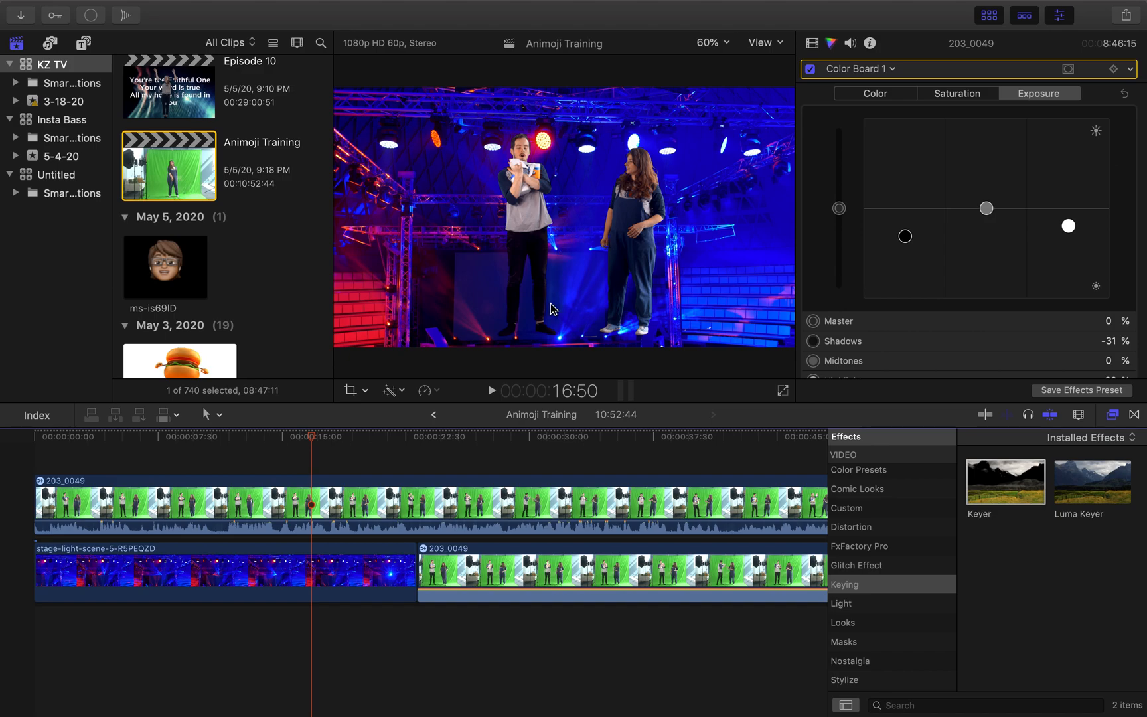
Scale the connected 203_0049 clip to 181% and set its position to X -123.6 px, Y -129.1 px.
left_click(317, 491)
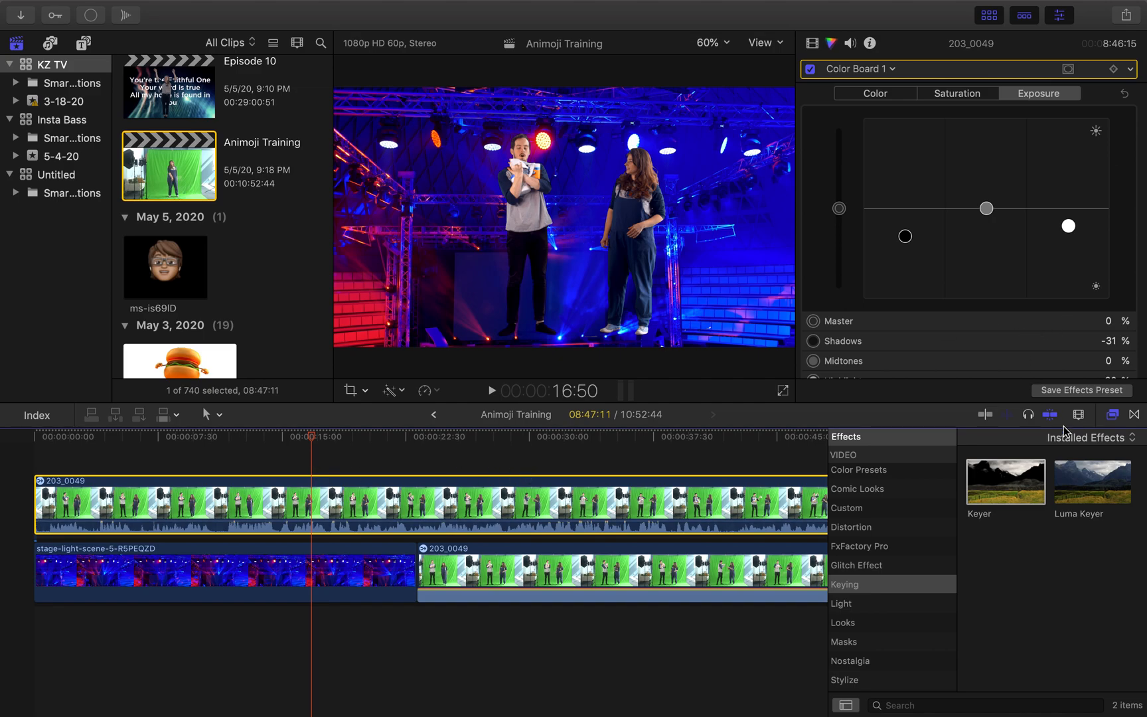
left_click(813, 43)
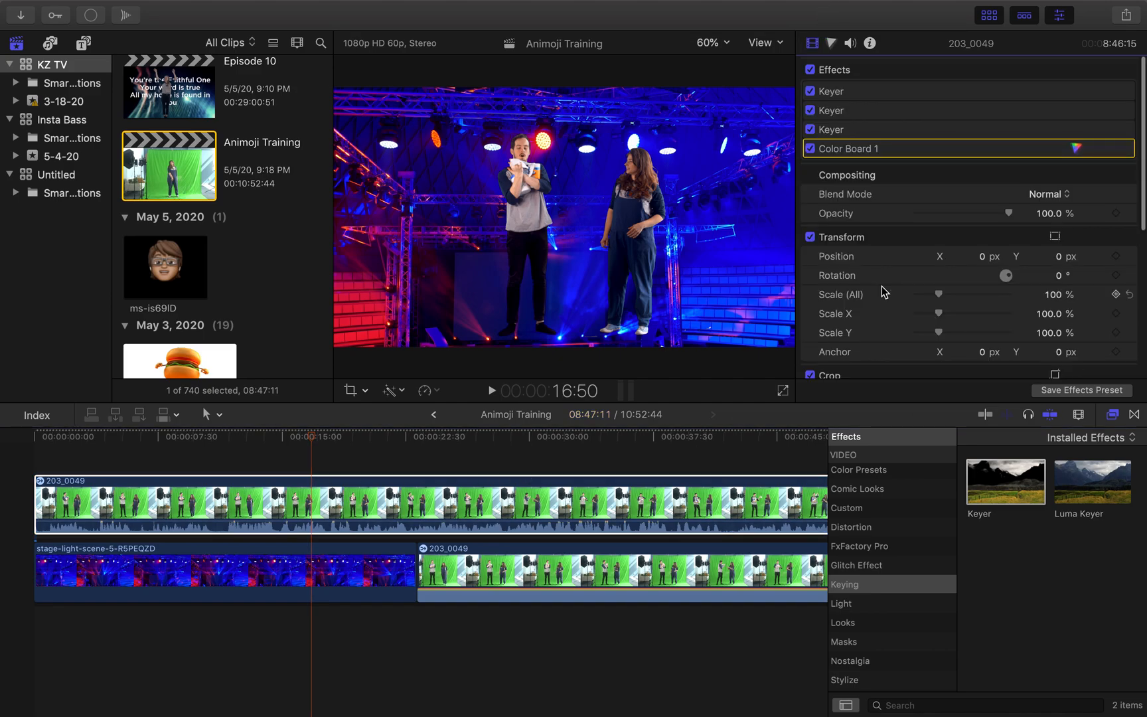
scroll(882, 286, "down", 5)
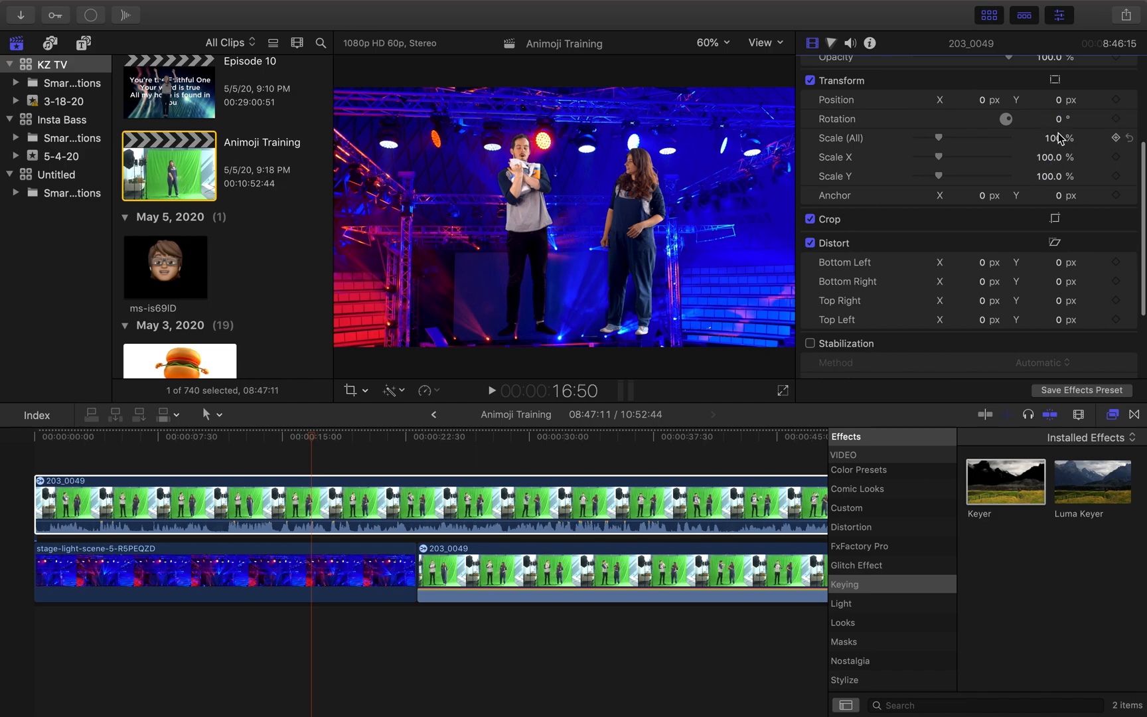
left_click(451, 498)
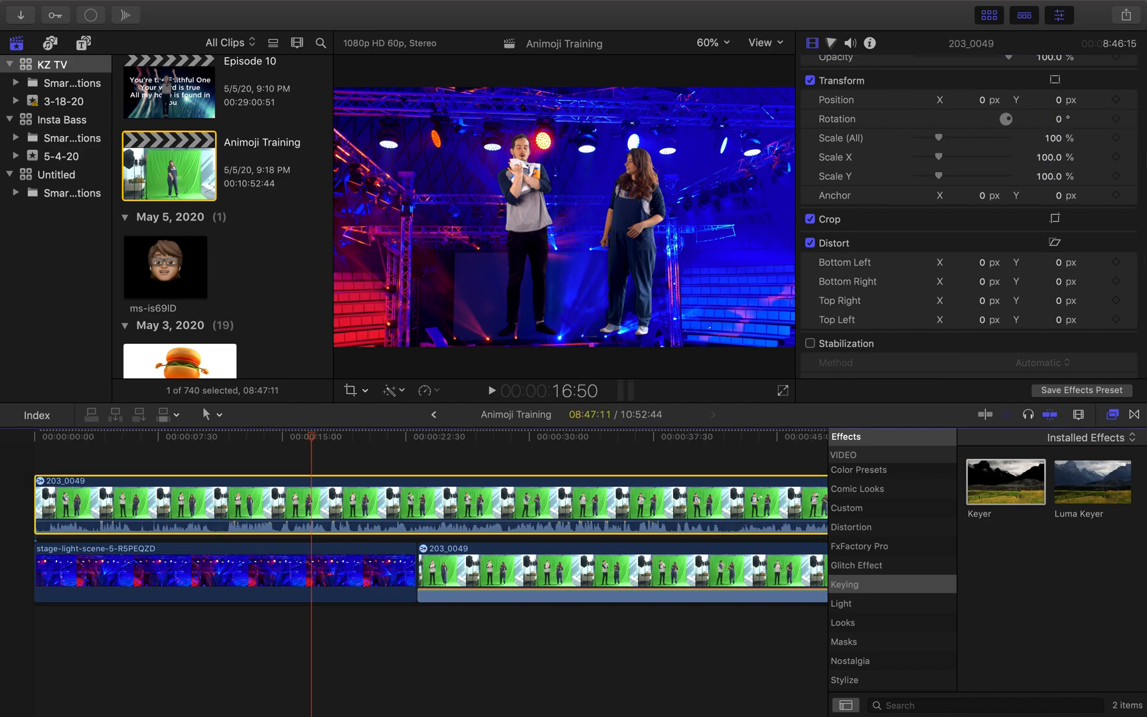
mouse_move(1054, 139)
left_mouse_down()
mouse_move(1054, 95)
mouse_move(1053, 123)
left_mouse_up()
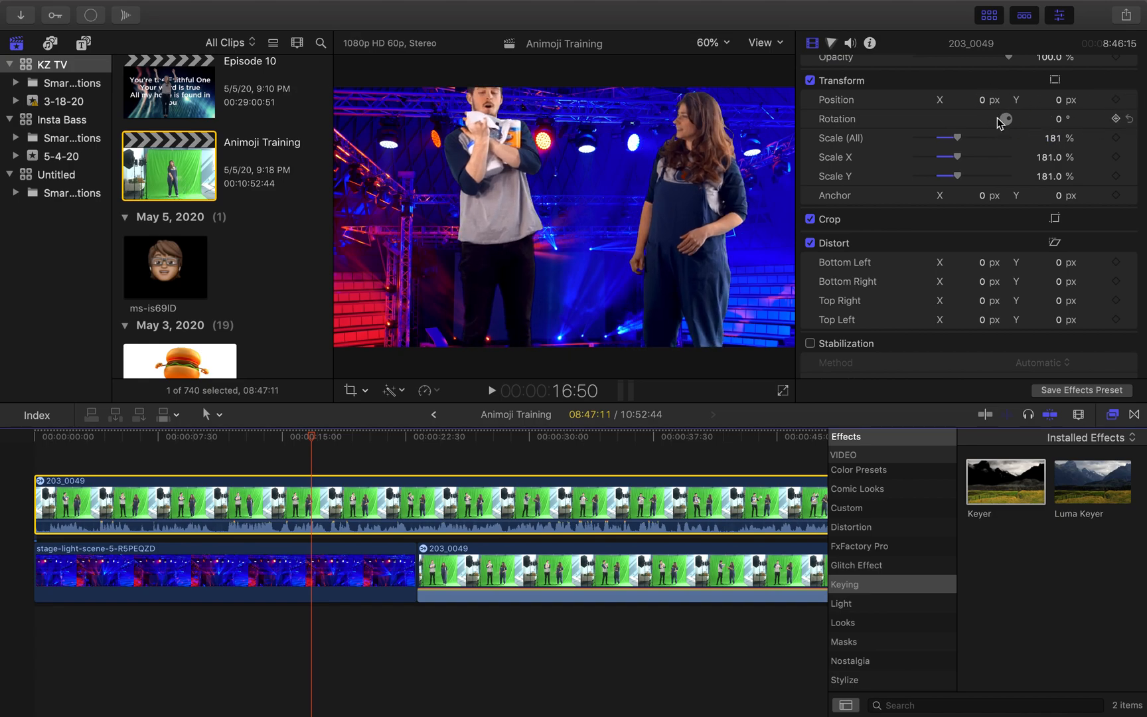
mouse_move(981, 100)
left_mouse_down()
mouse_move(936, 100)
mouse_move(983, 101)
left_mouse_up()
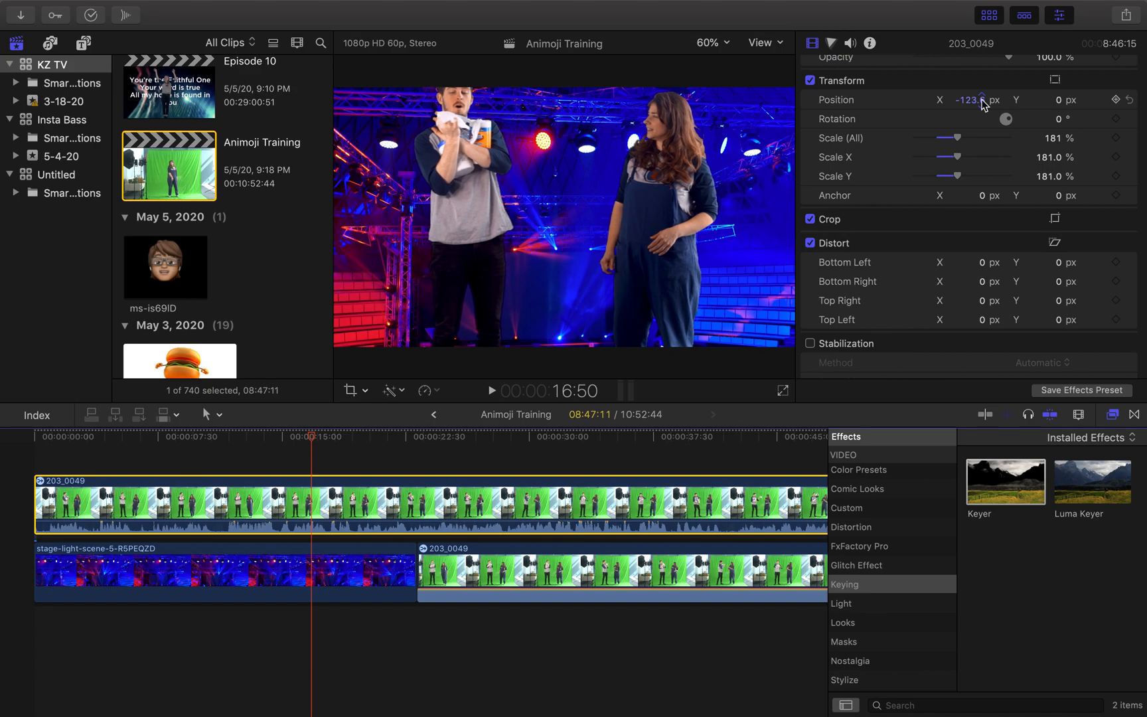
left_click_drag(1058, 100, 1057, 99)
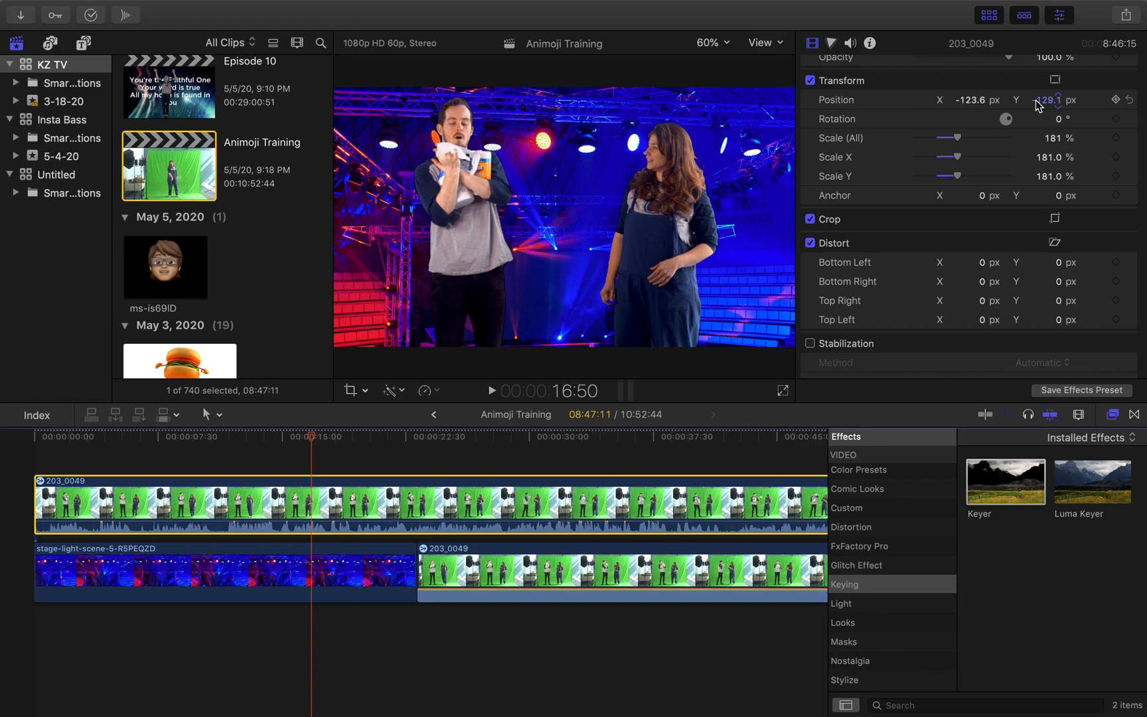
Disable the 203_0049 clip that follows the stage-light footage in the primary storyline.
left_click(296, 437)
left_click_drag(279, 438, 586, 475)
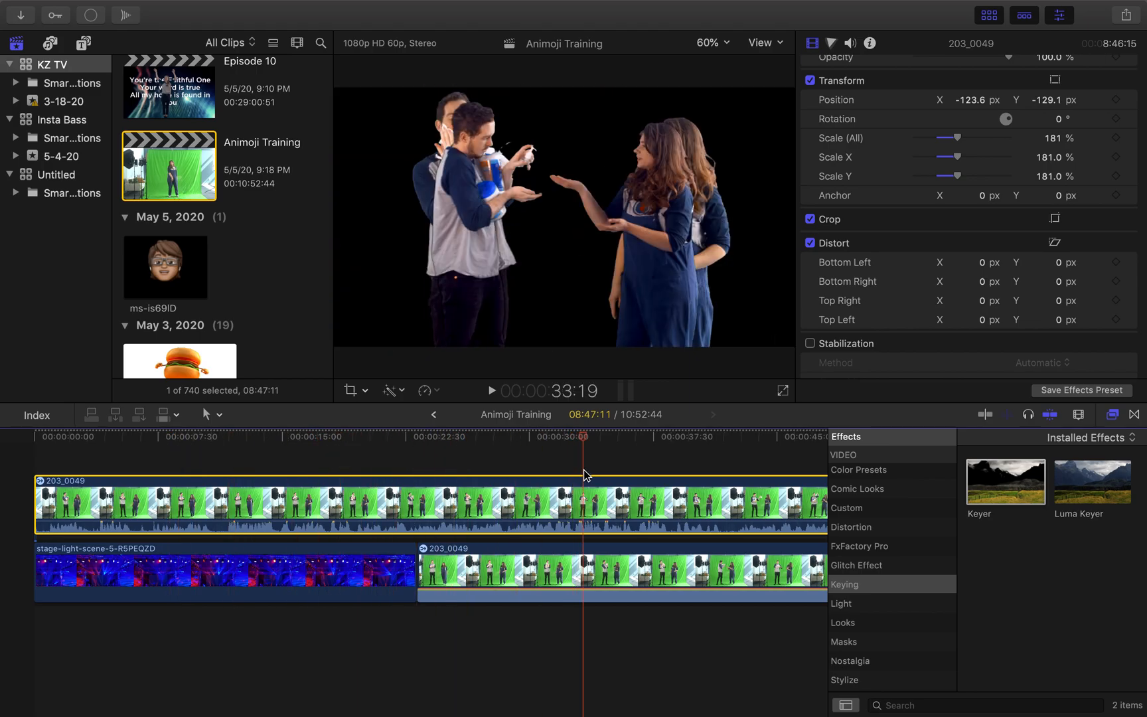
scroll(518, 564, "right", 5)
left_click(504, 586)
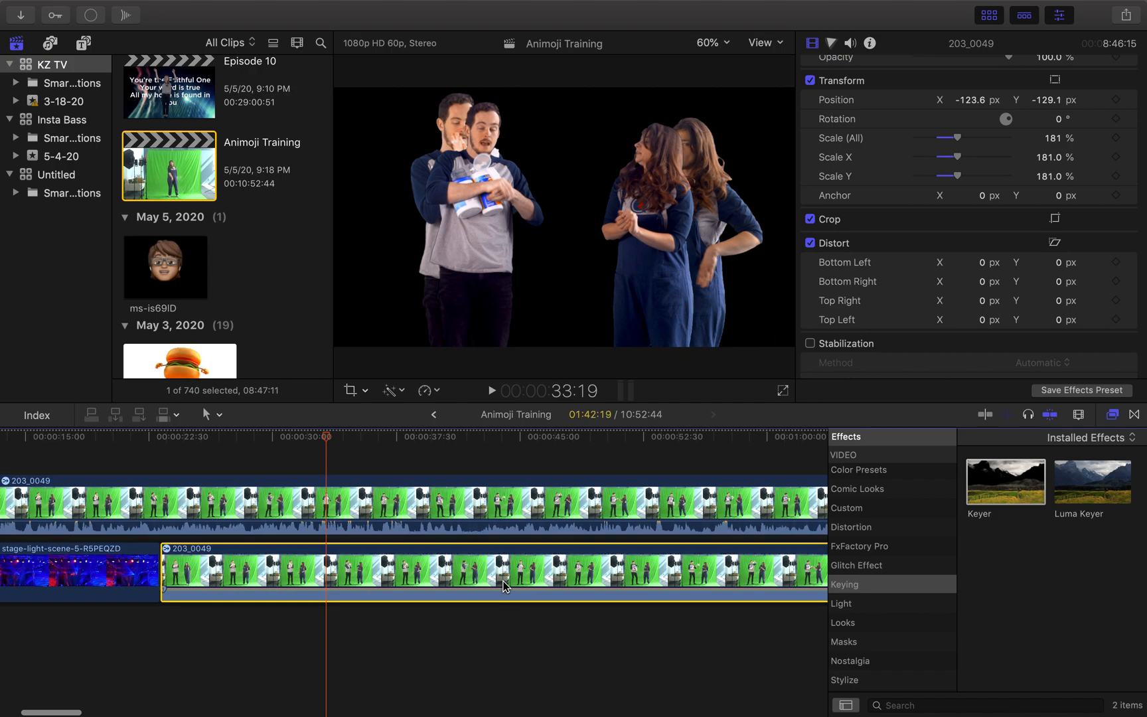
key("v")
scroll(642, 533, "right", 5)
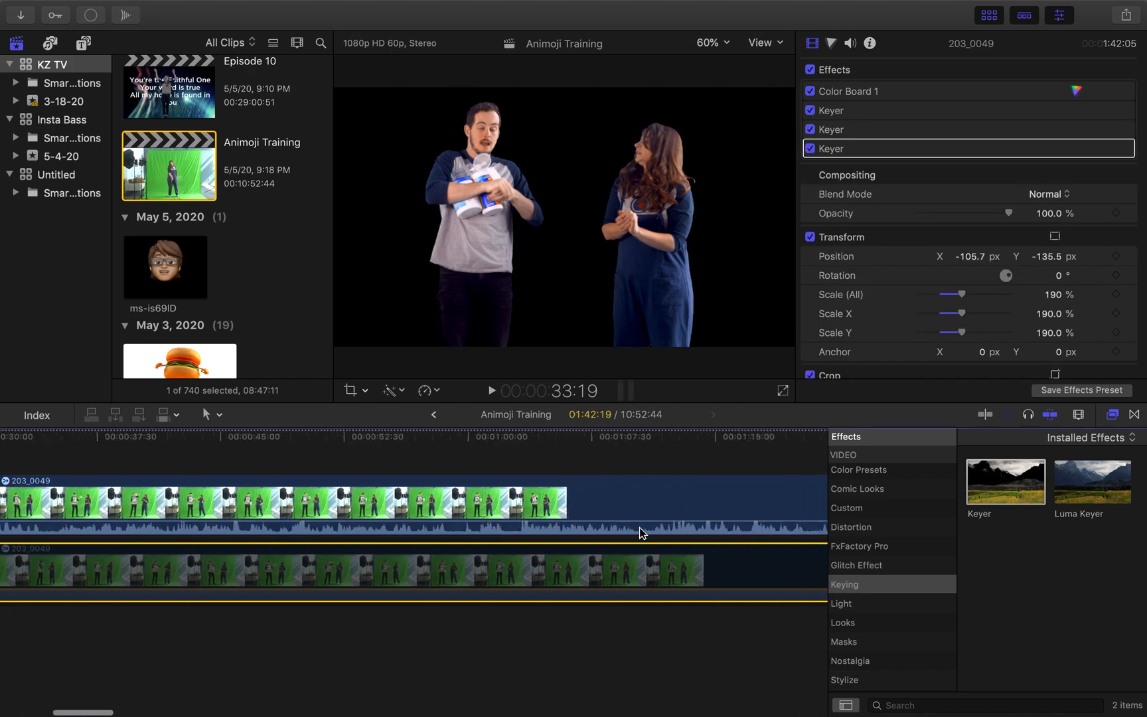
scroll(641, 533, "left", 8)
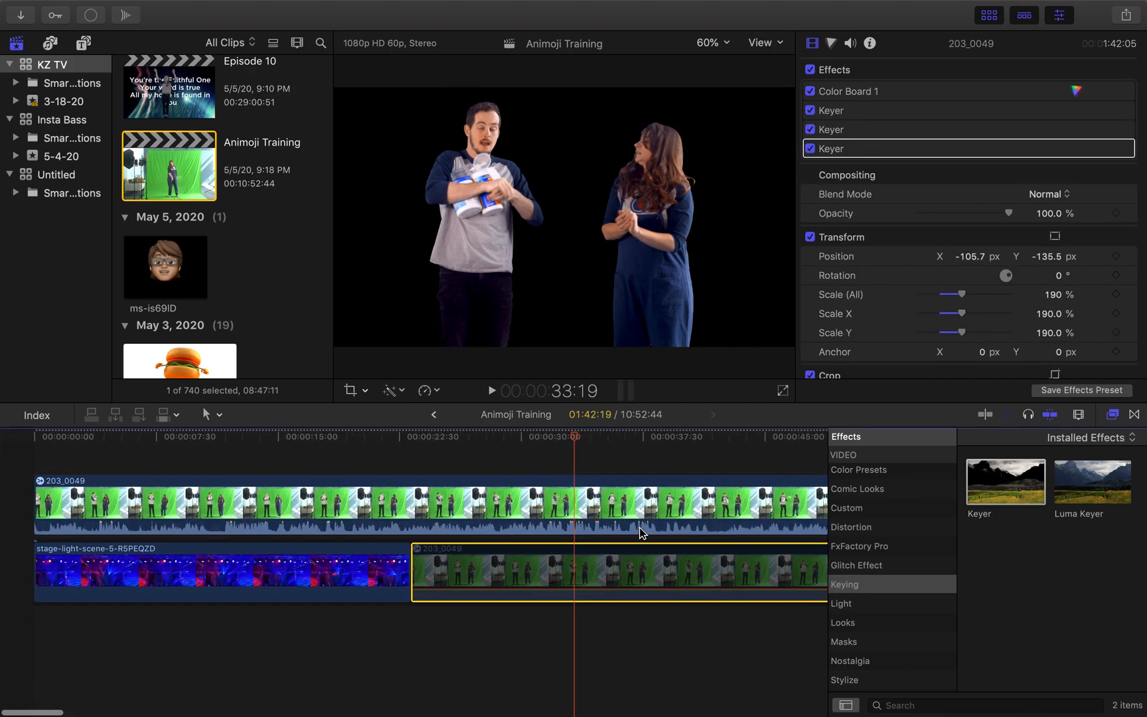
key("super+minus")
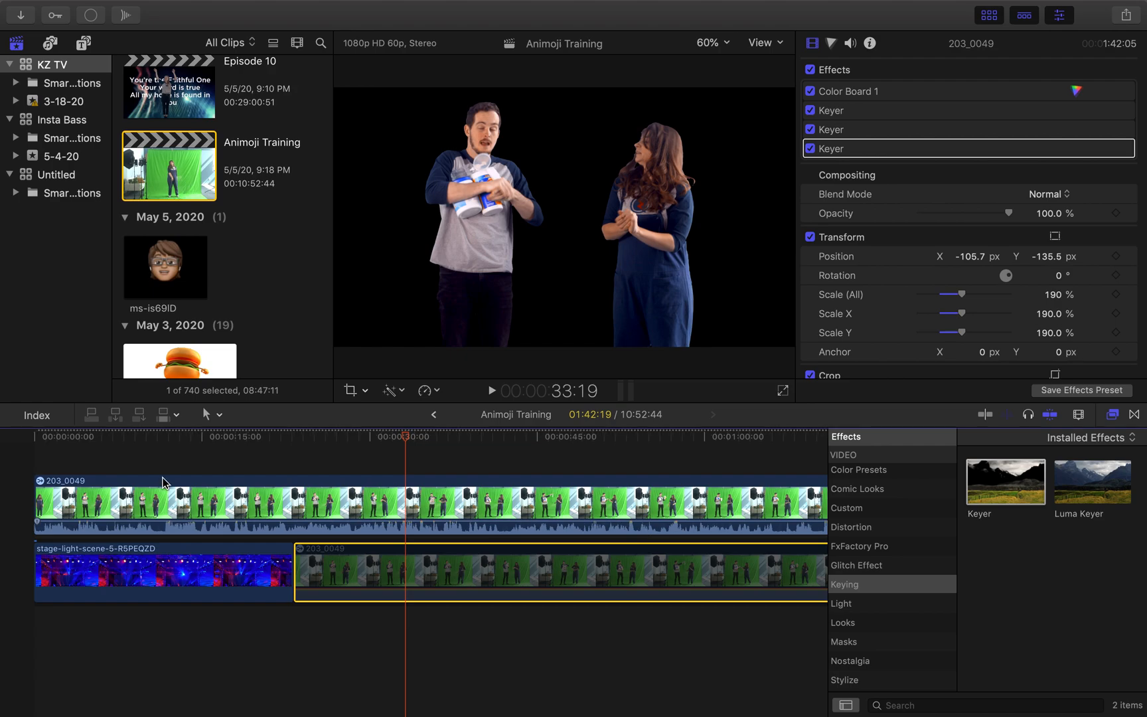
Place the playhead at 11:24 over the stage-light section of the timeline.
left_click(172, 459)
left_click(157, 444)
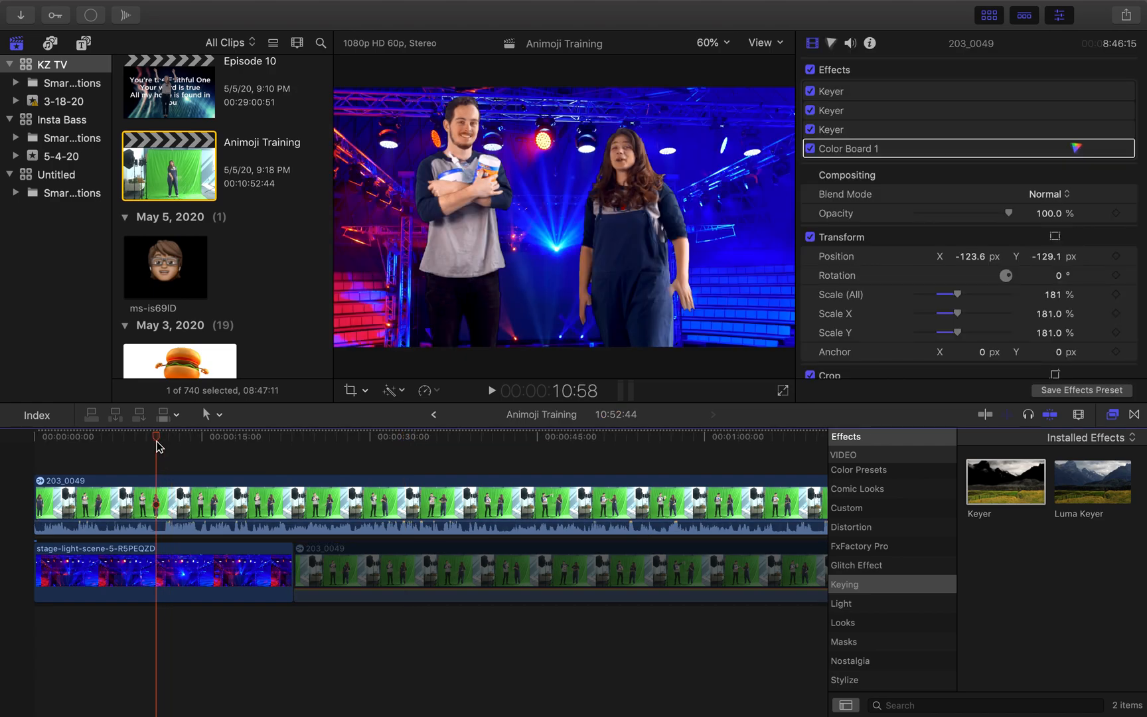
left_click_drag(156, 441, 160, 441)
key("super+b")
left_click(166, 496)
key("super+z")
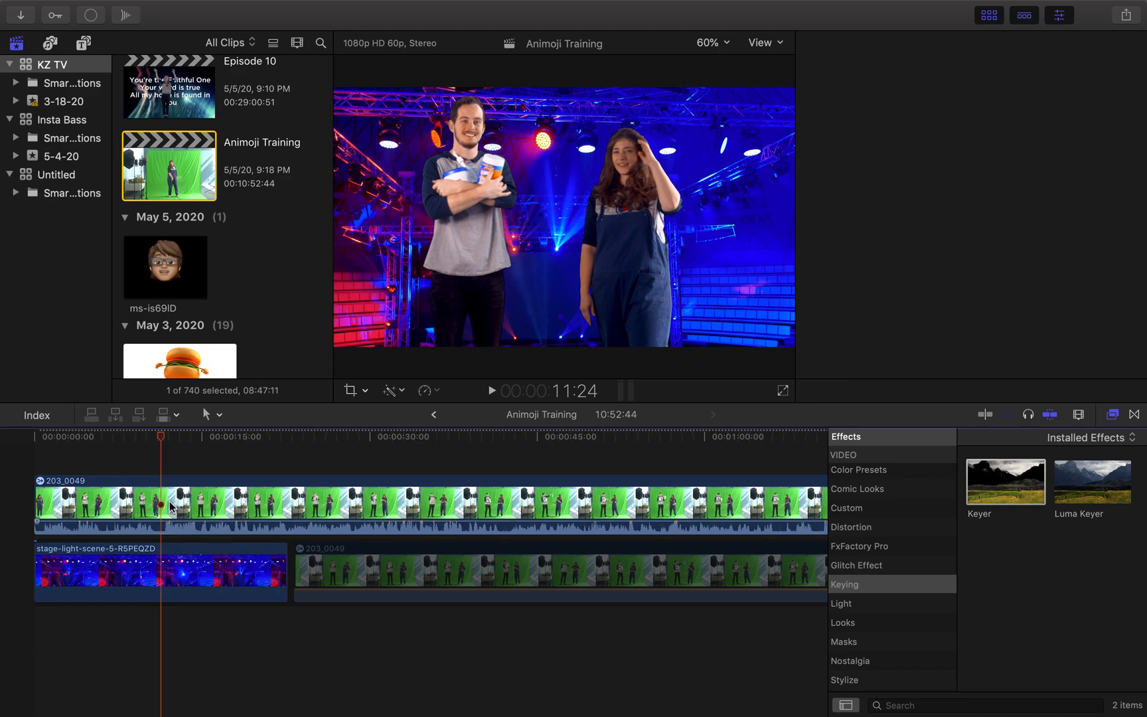
Split the connected 203_0049 clip at 11:24 and again at 16:45, and place the playhead within the middle piece.
left_click(164, 501)
key("super+b")
left_click_drag(89, 439, 132, 438)
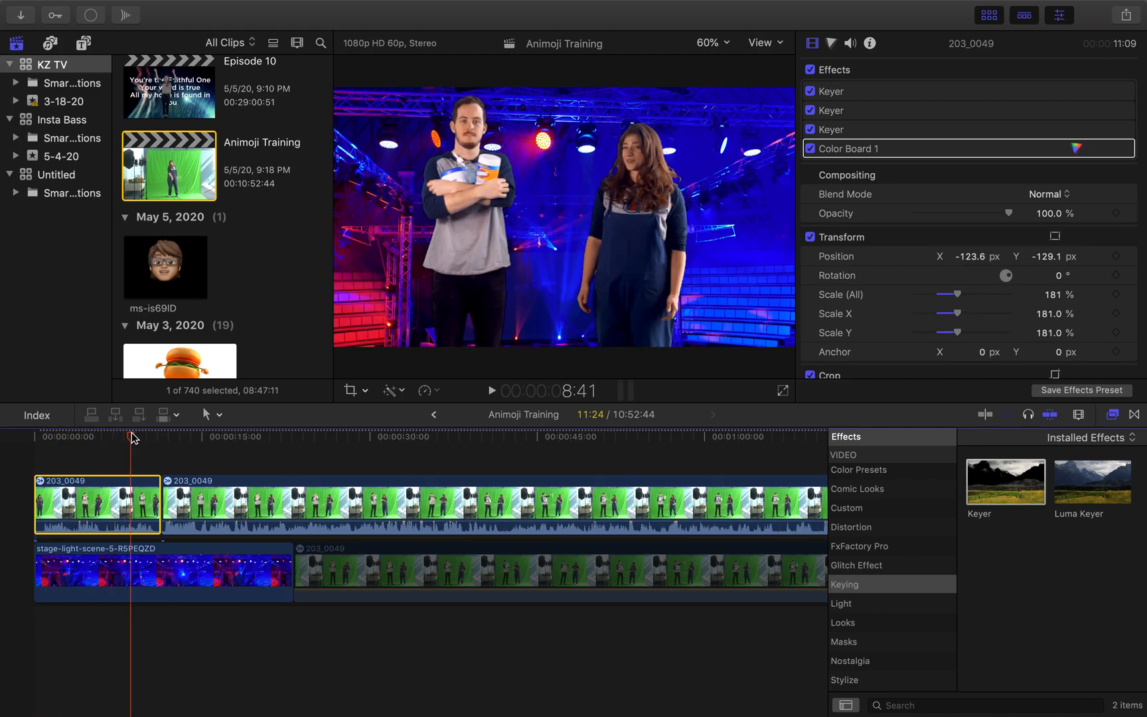
left_click(221, 510)
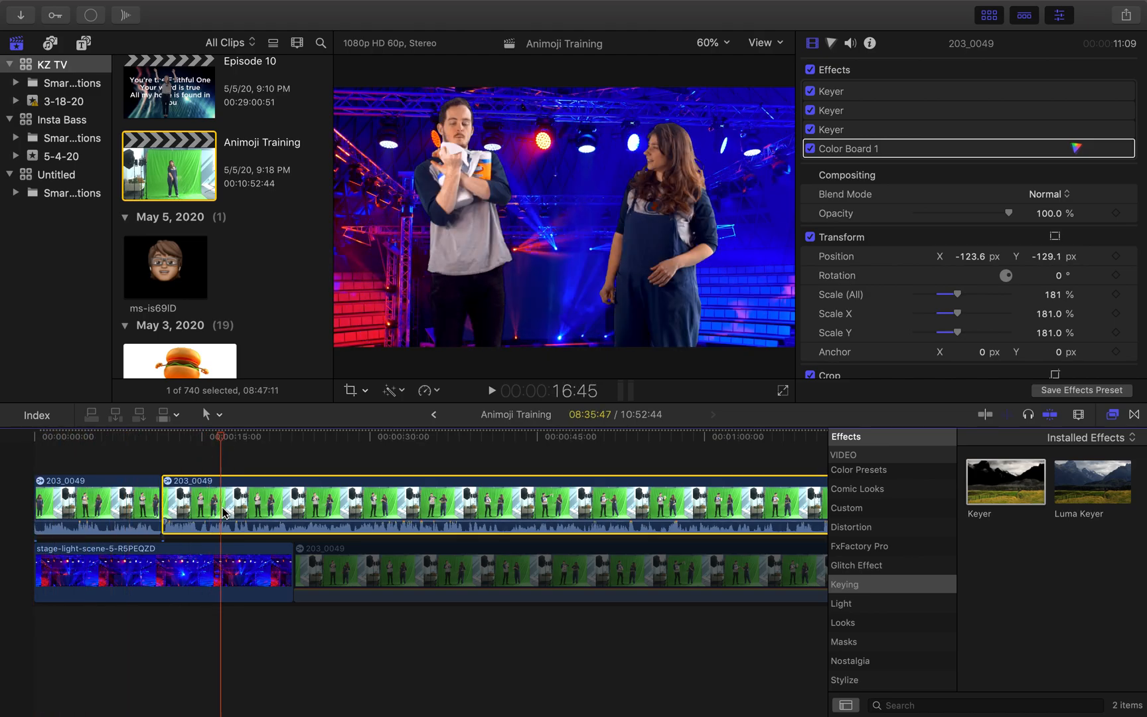
key("super+b")
left_click(199, 448)
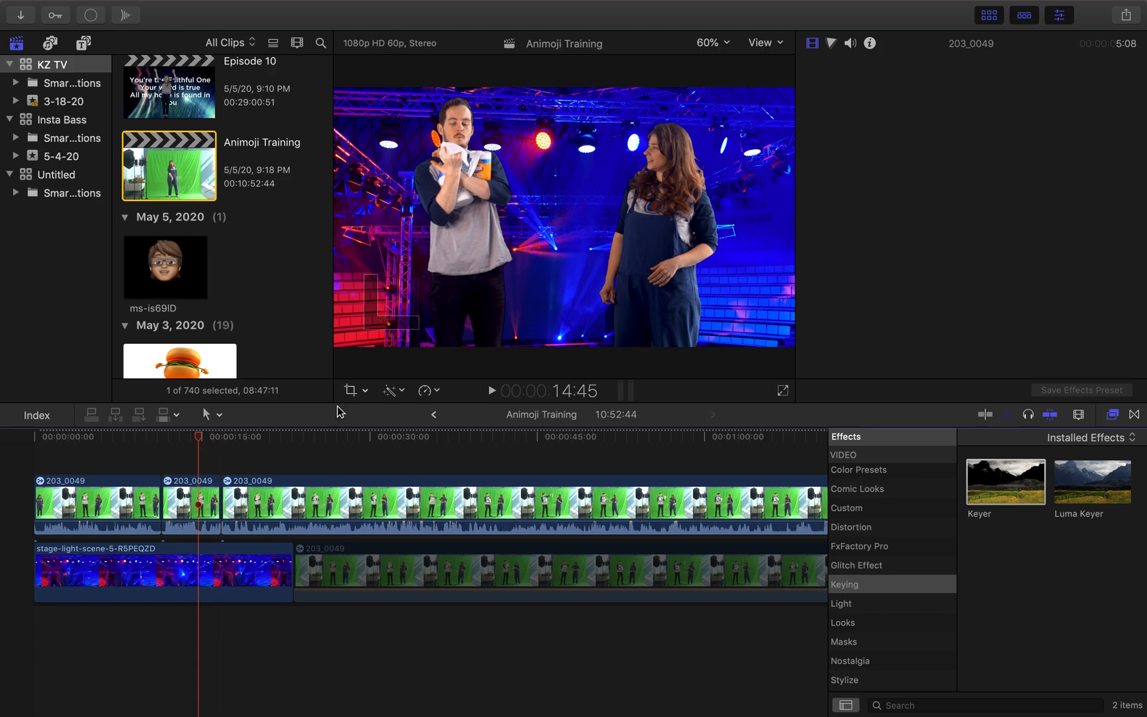
Scale the middle piece of the connected 203_0049 clip to 280% and set its position to X -162.7 px, Y -481.2 px.
key("c")
type("280")
key("Return")
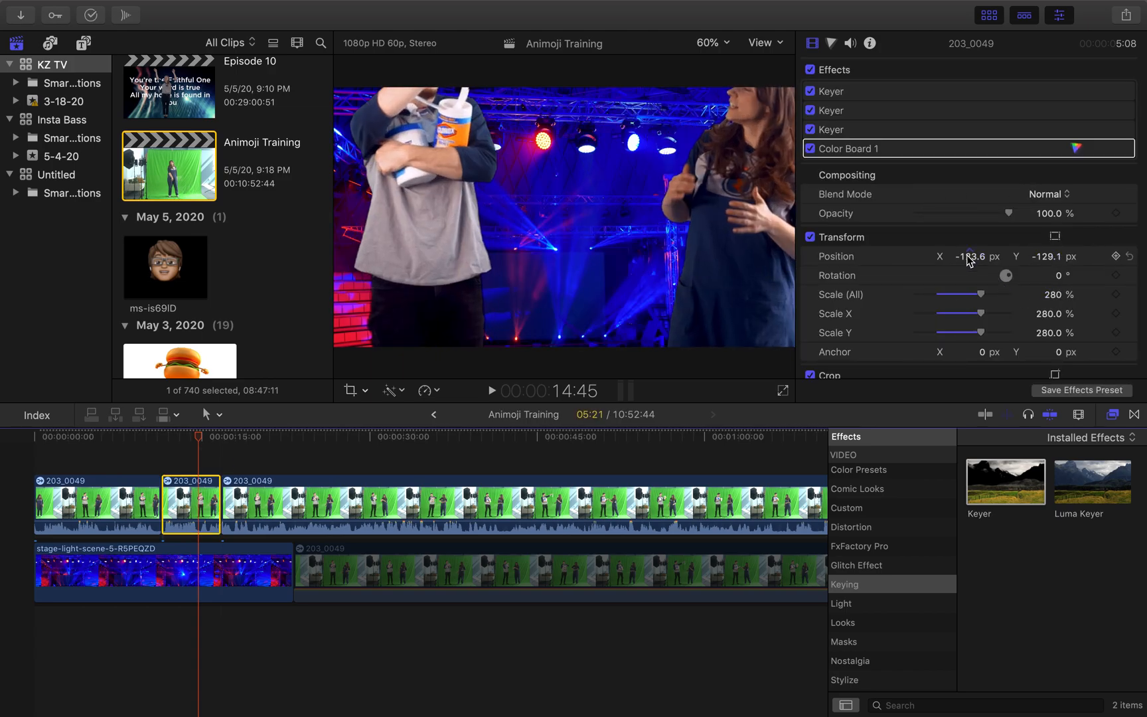
left_click_drag(1046, 256, 1048, 260)
left_click_drag(970, 257, 971, 263)
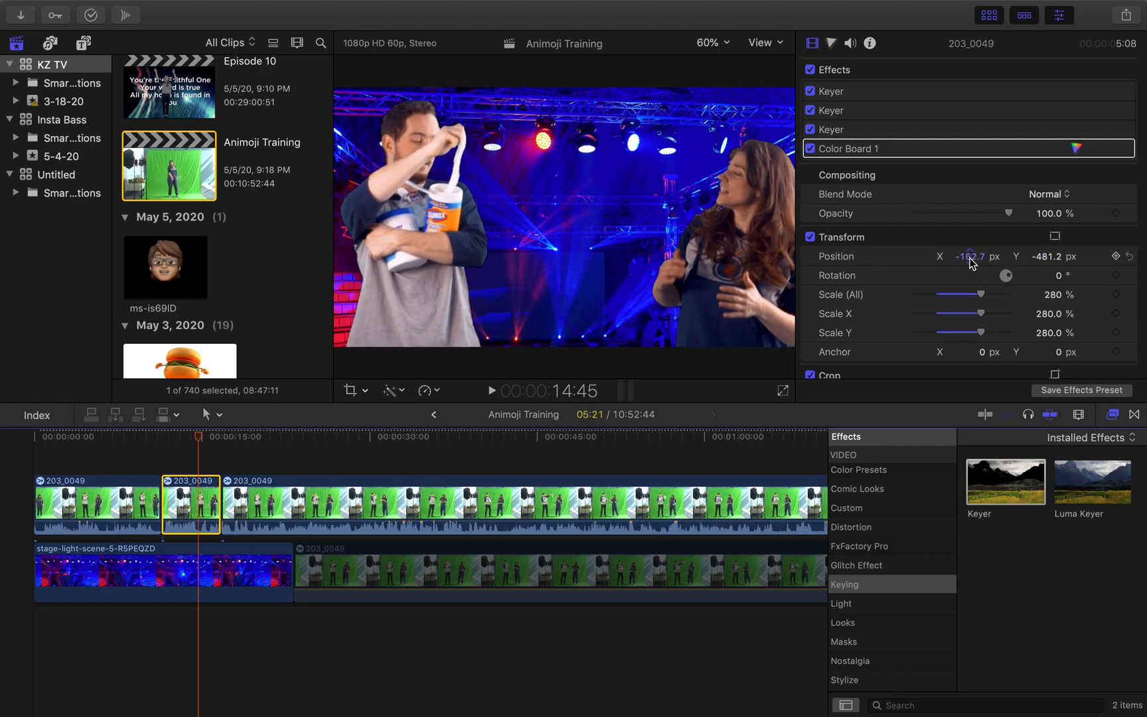
left_click_drag(194, 447, 310, 453)
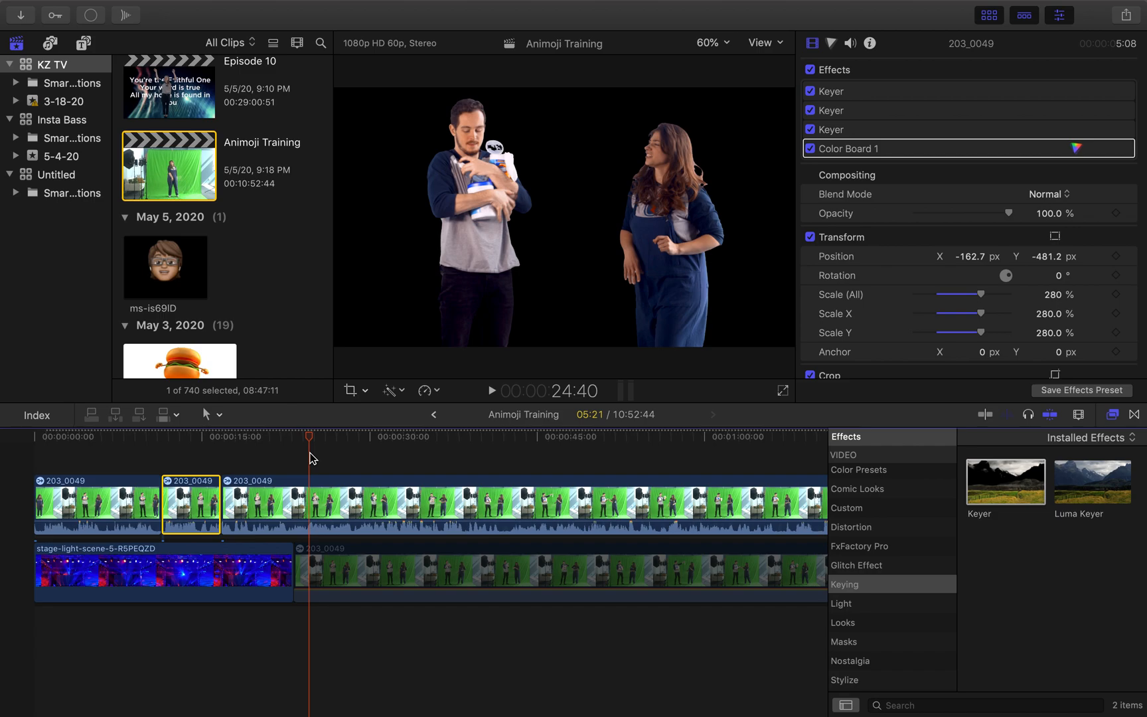
Undo the middle piece's scale and position changes and both splits in the connected 203_0049 clip.
key("super+z")
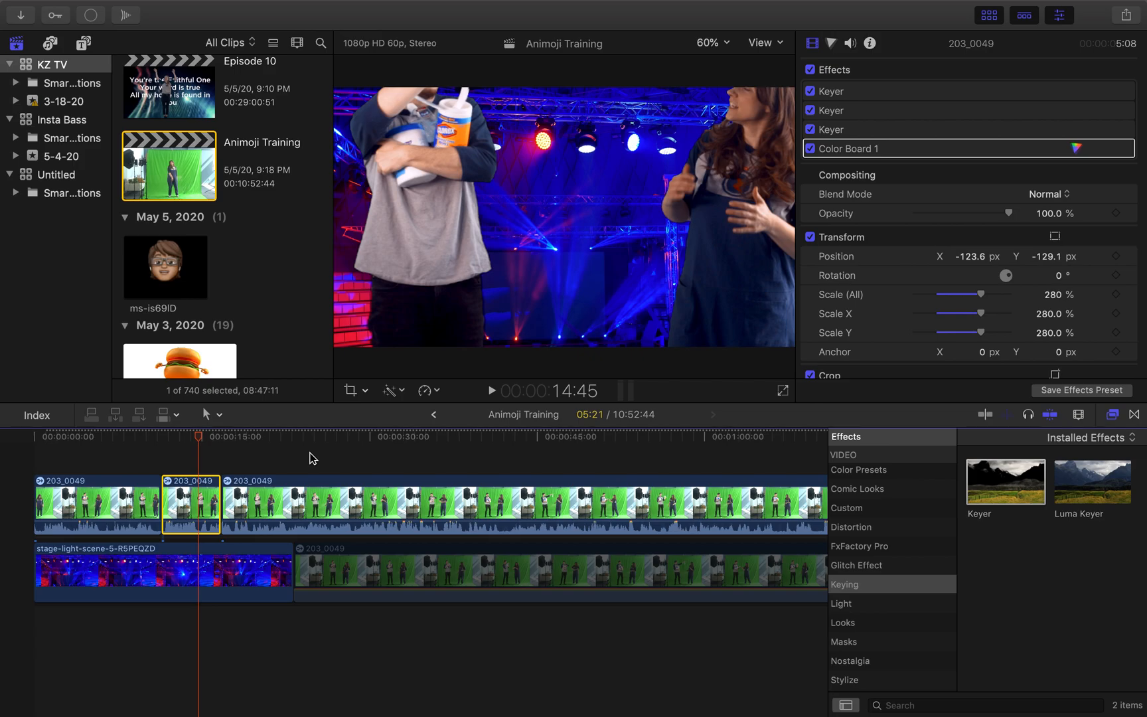
key("super+z")
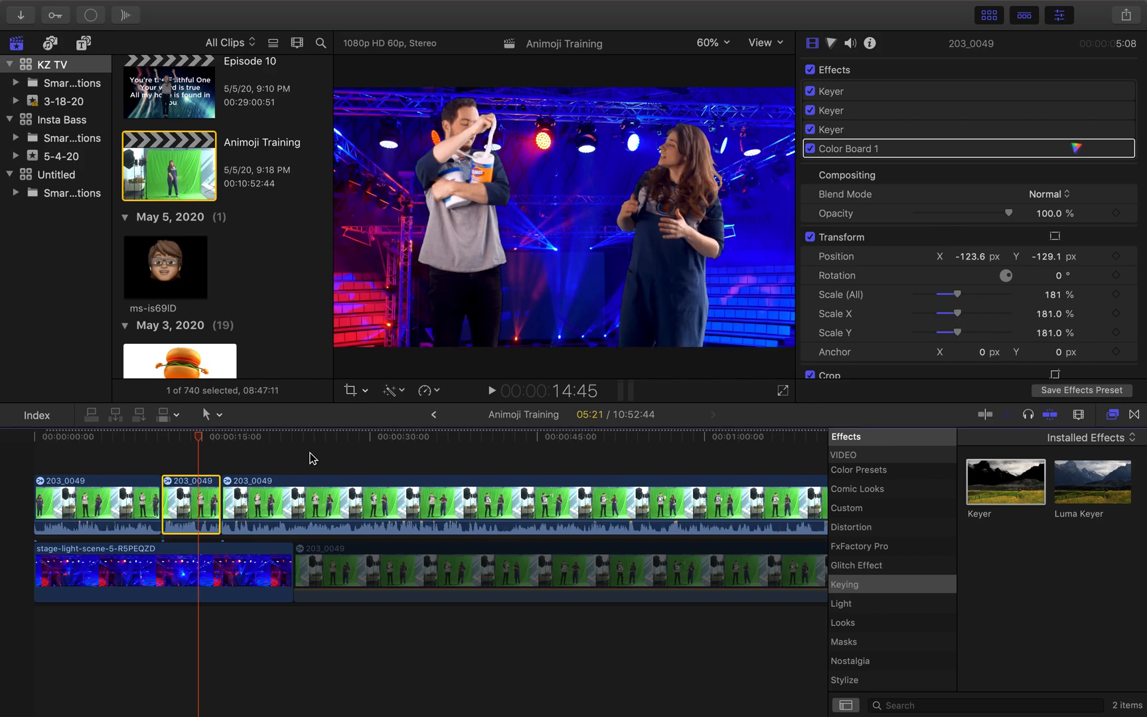
key("super+z")
key("super+z")
key("super+z")
Split the connected 203_0049 clip at 2:05:33, where the disabled 203_0049 clip in the primary storyline ends.
mouse_move(160, 438)
left_mouse_down()
mouse_move(92, 436)
mouse_move(163, 435)
left_mouse_up()
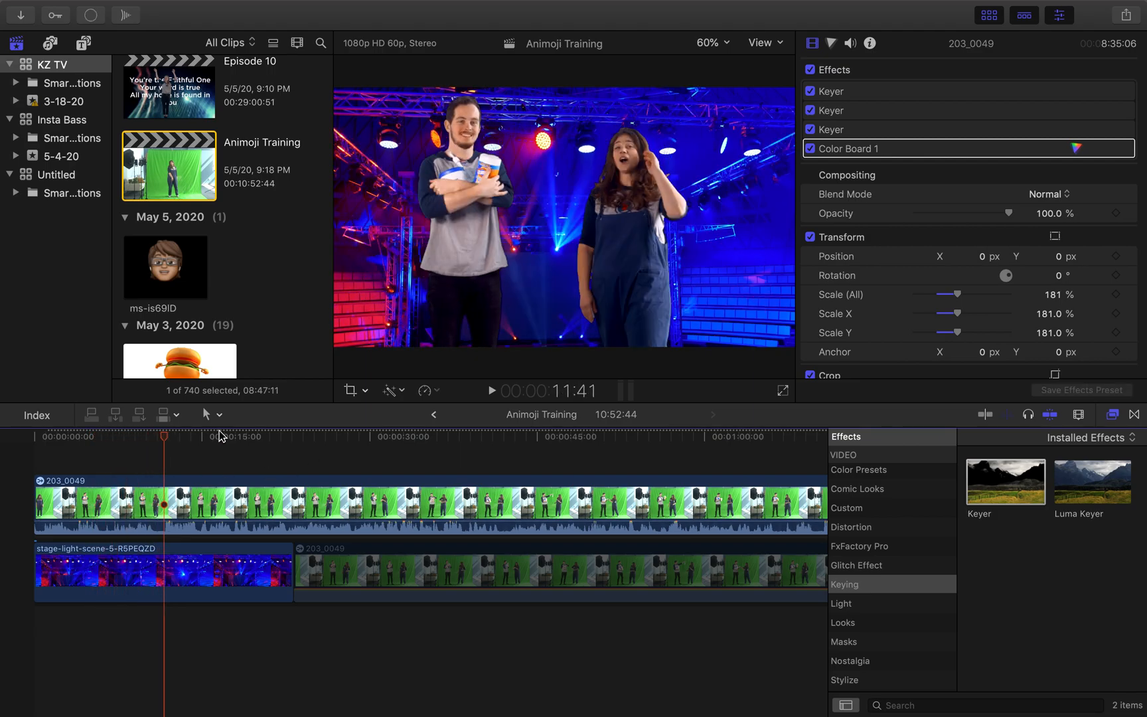
left_click(315, 485)
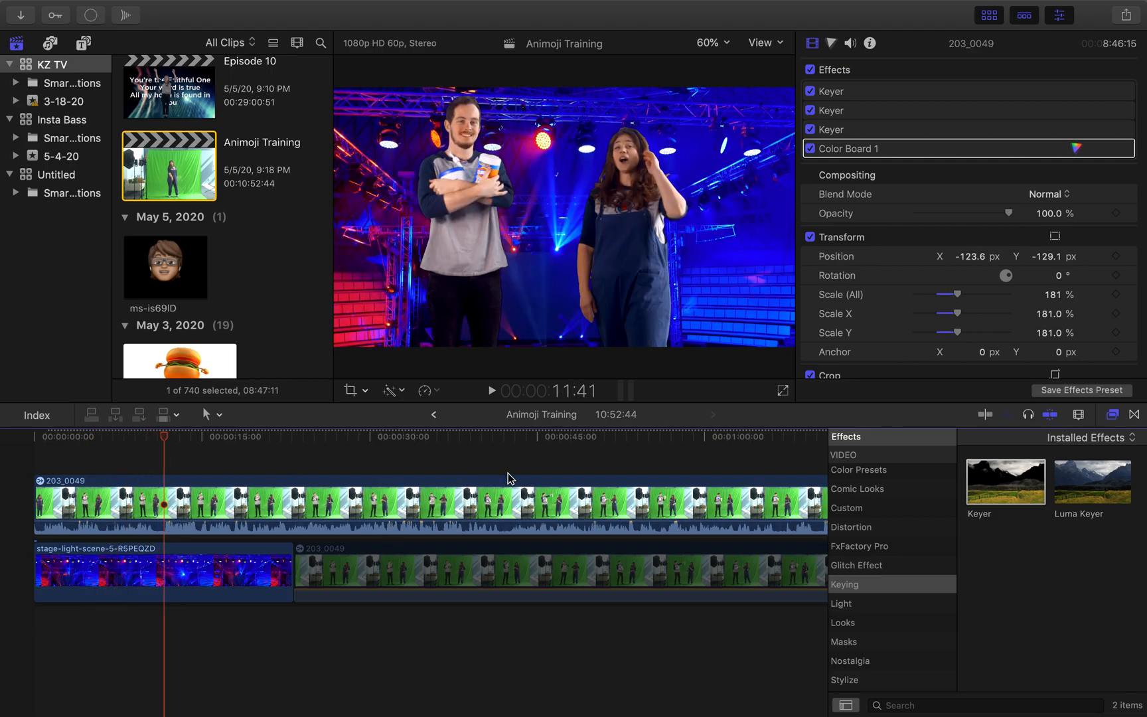
scroll(511, 528, "right", 3)
scroll(511, 528, "left", 3)
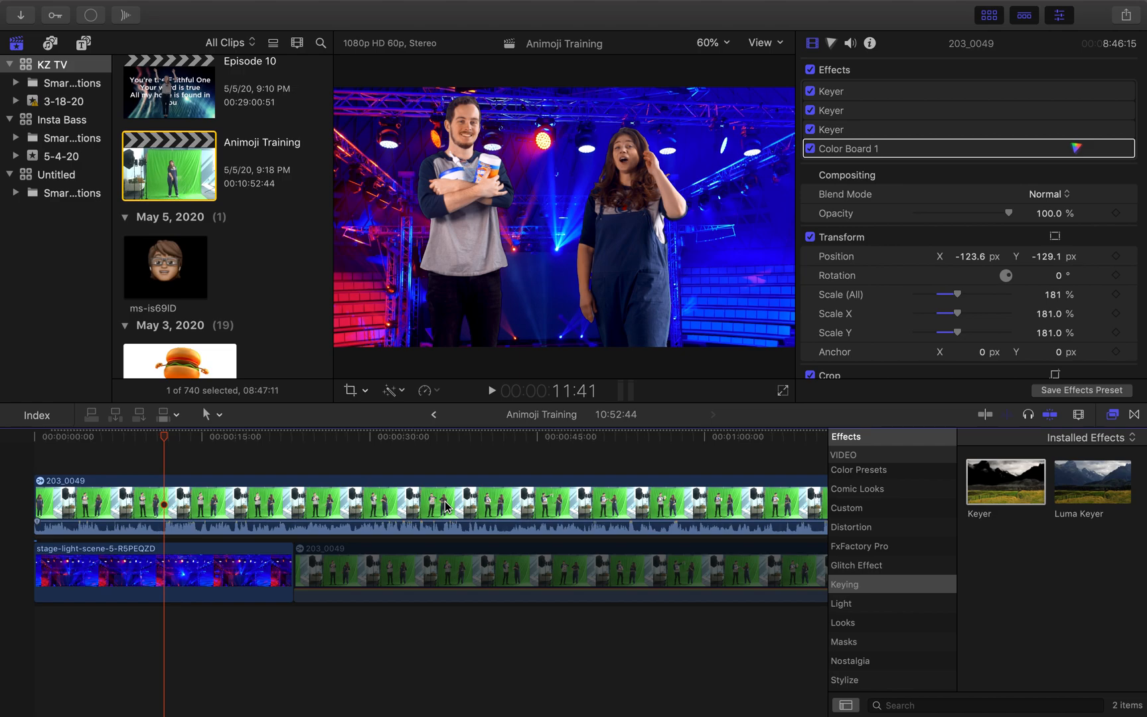
key("super+minus")
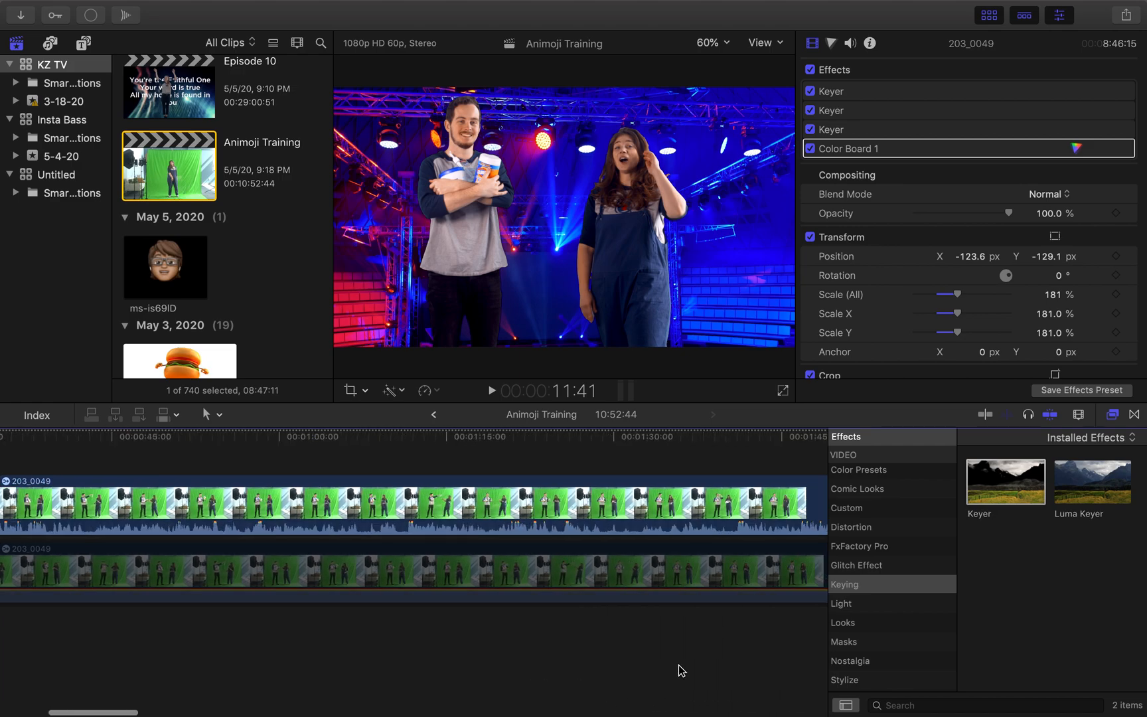
scroll(678, 664, "right", 2)
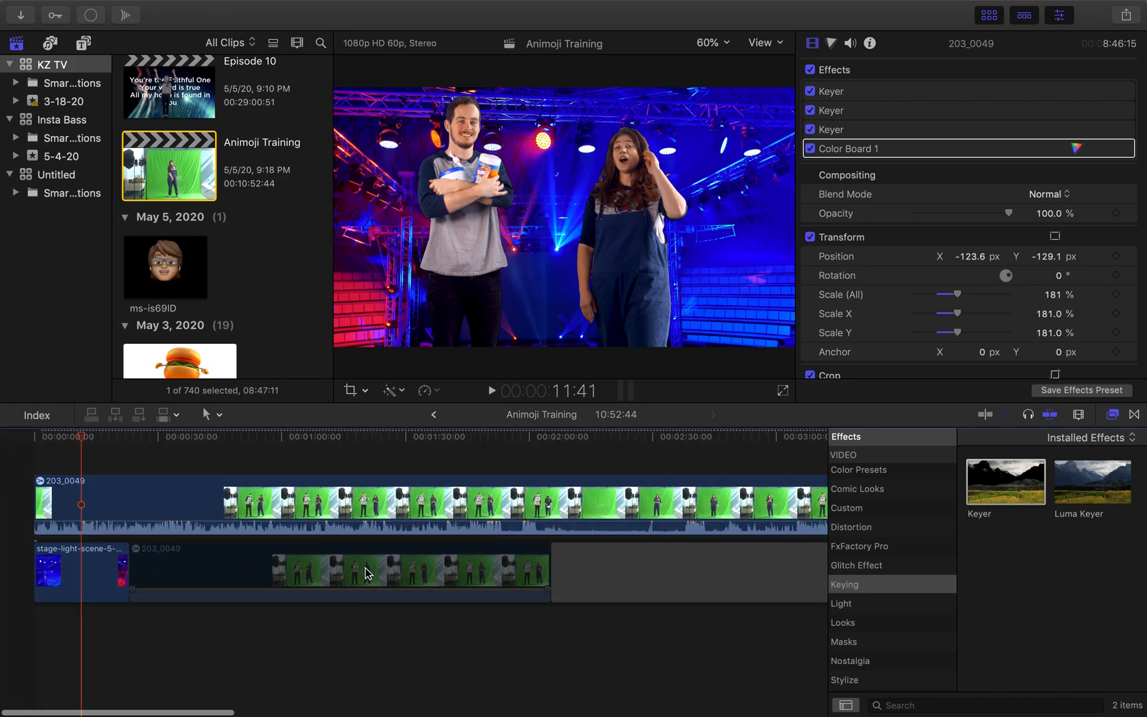
left_click(329, 436)
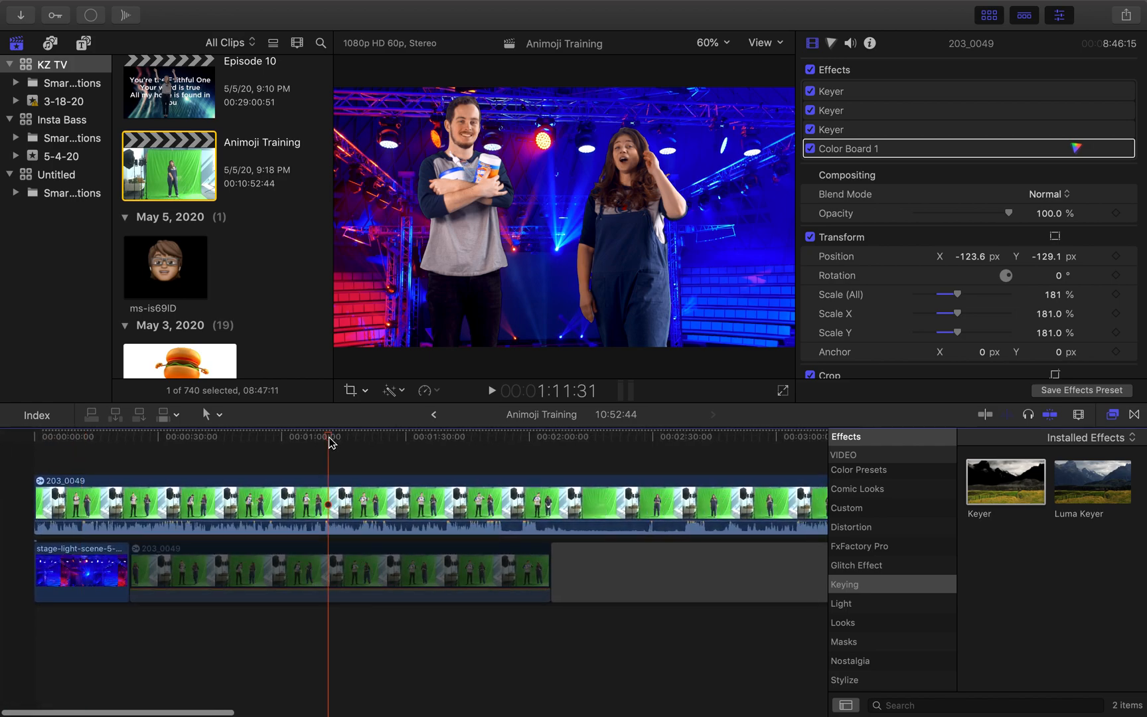
left_click(326, 570)
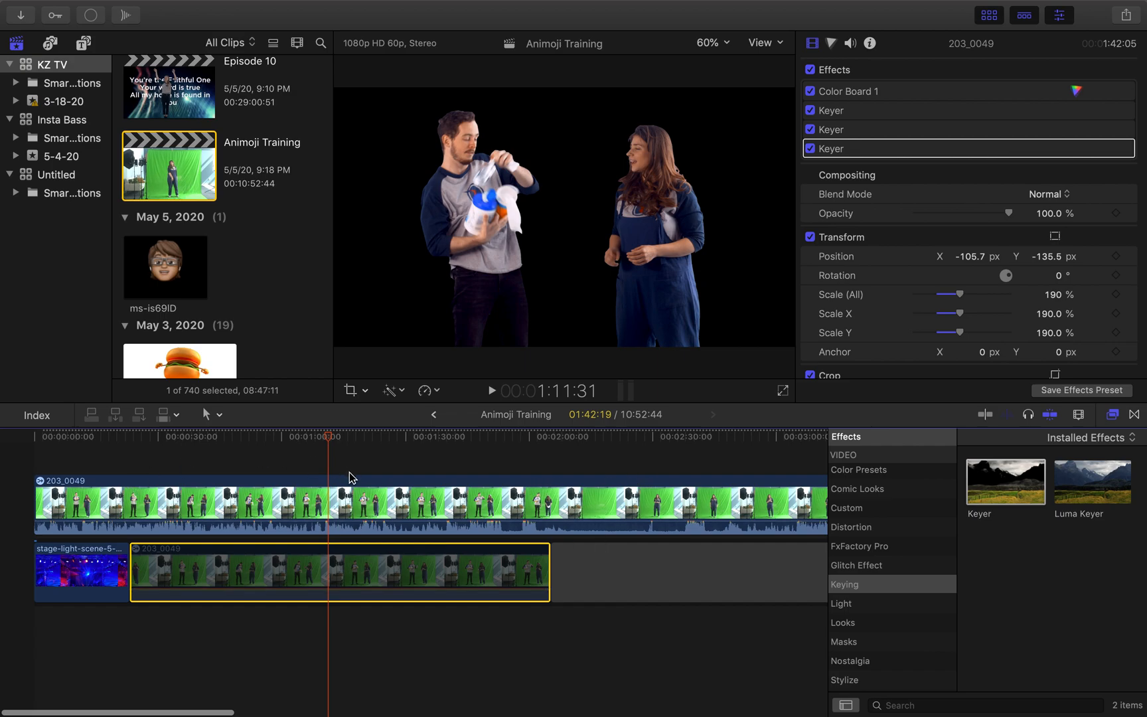
scroll(476, 460, "right", 2)
scroll(477, 460, "left", 3)
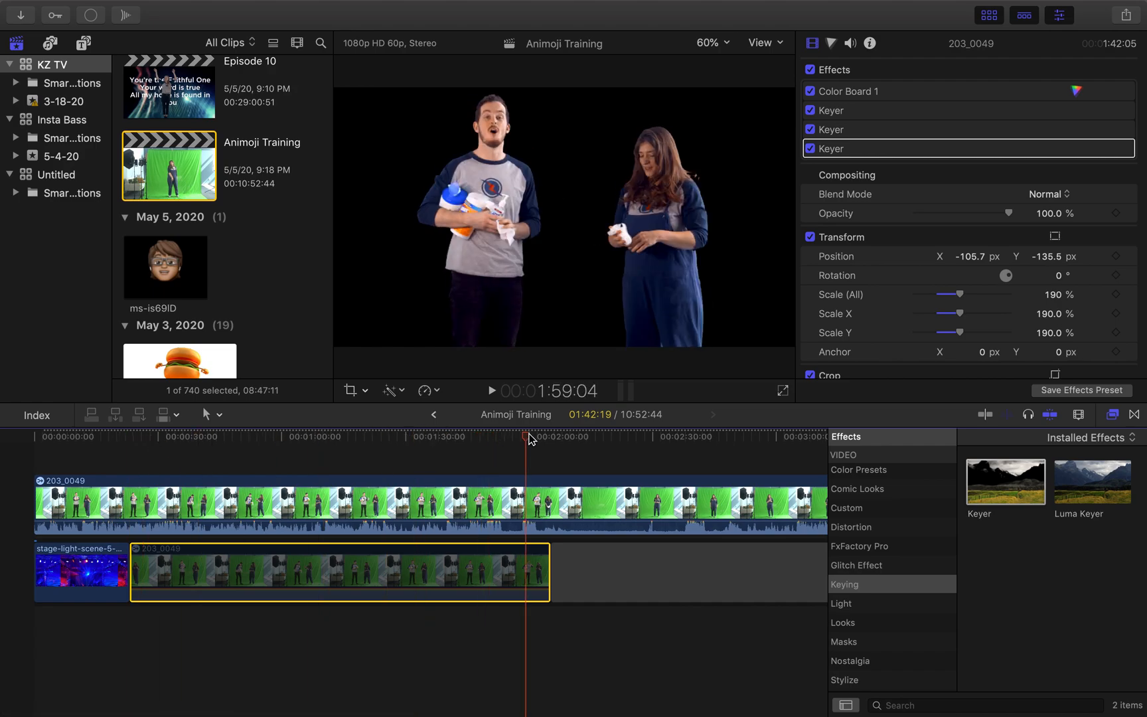
left_click(560, 492)
key("super+b")
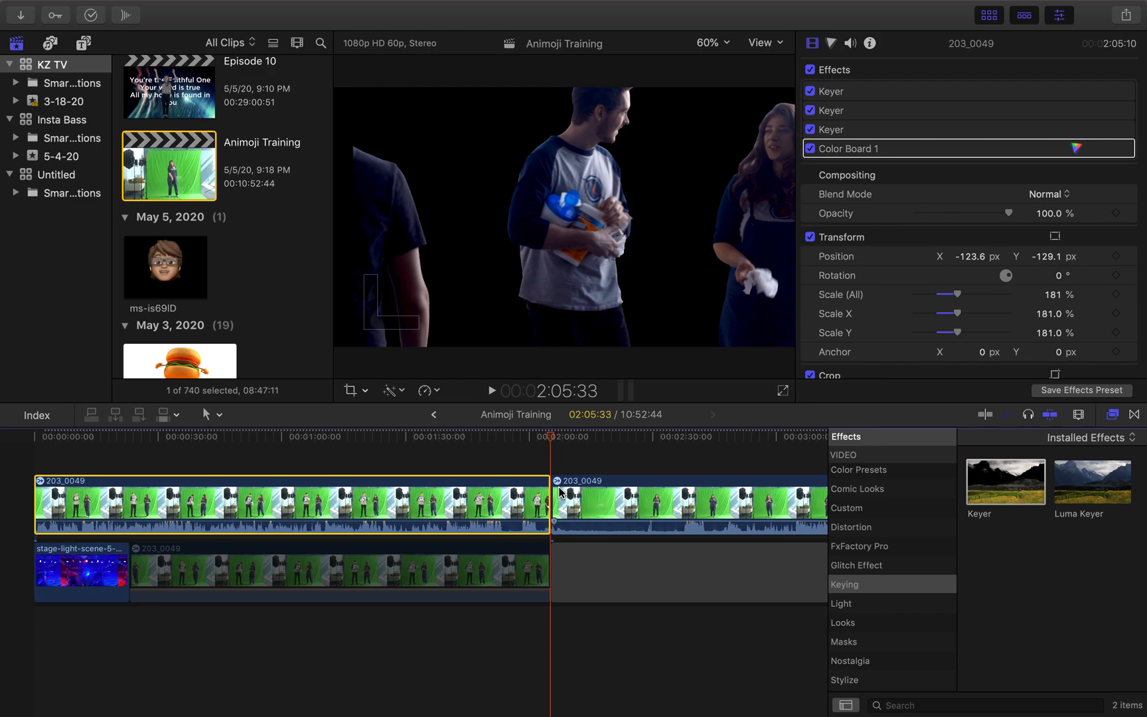
Delete the part of the connected 203_0049 clip that follows the 2:05:33 cut.
scroll(559, 492, "right", 13)
key("super+minus")
scroll(559, 492, "left", 10)
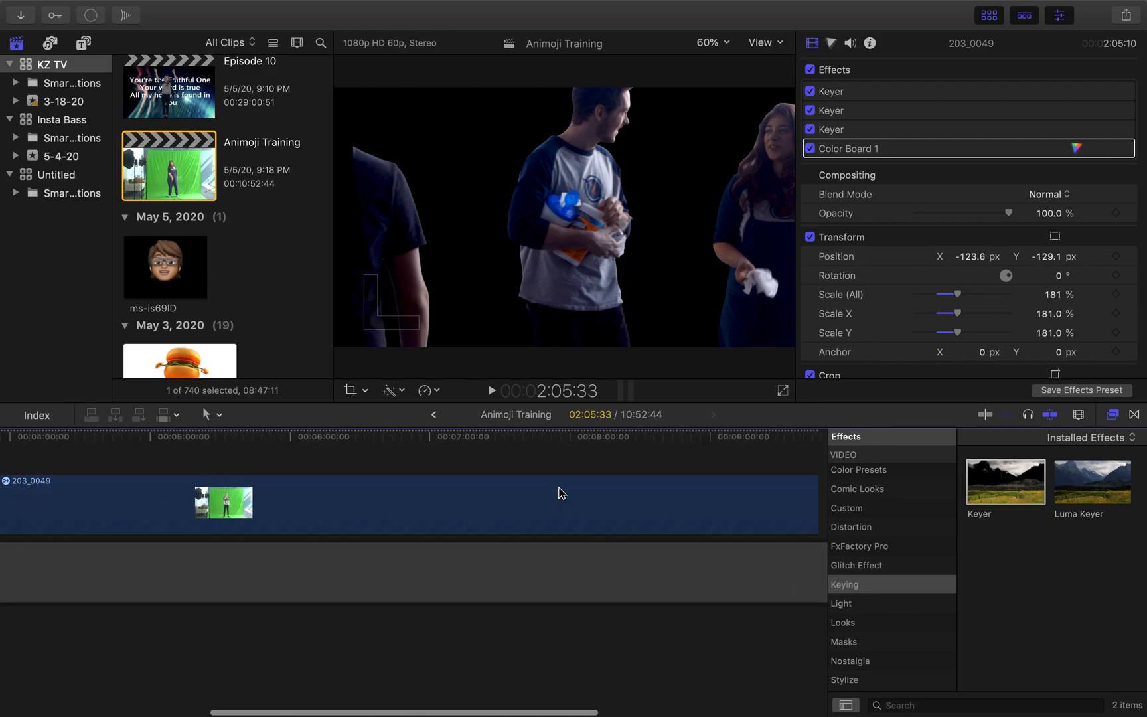
left_click(508, 515)
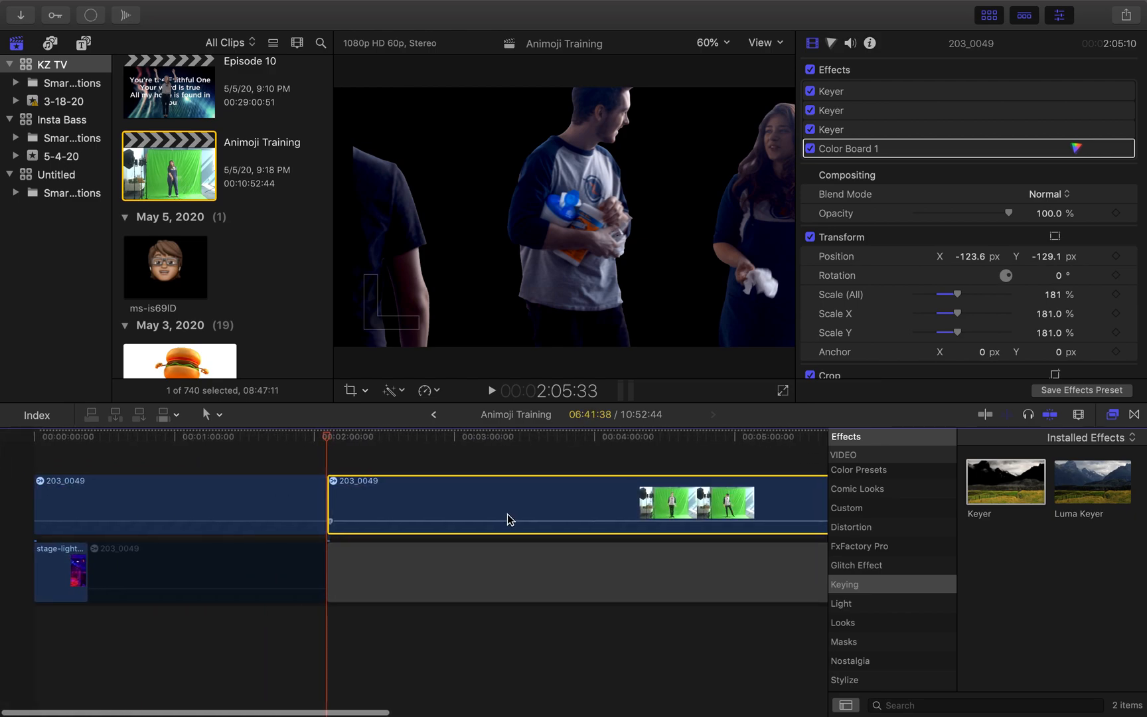
key("BackSpace")
key("super+equal")
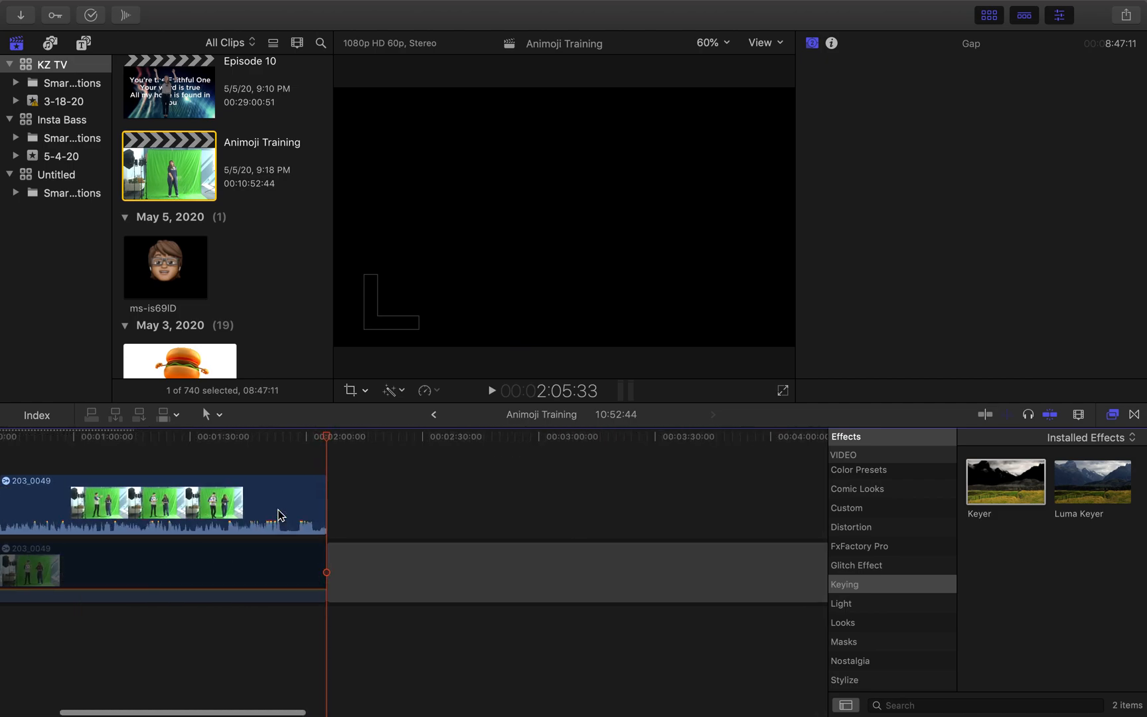
Split the connected 203_0049 clip at about 1:53:54 and delete the short piece after the cut.
scroll(279, 516, "left", 8)
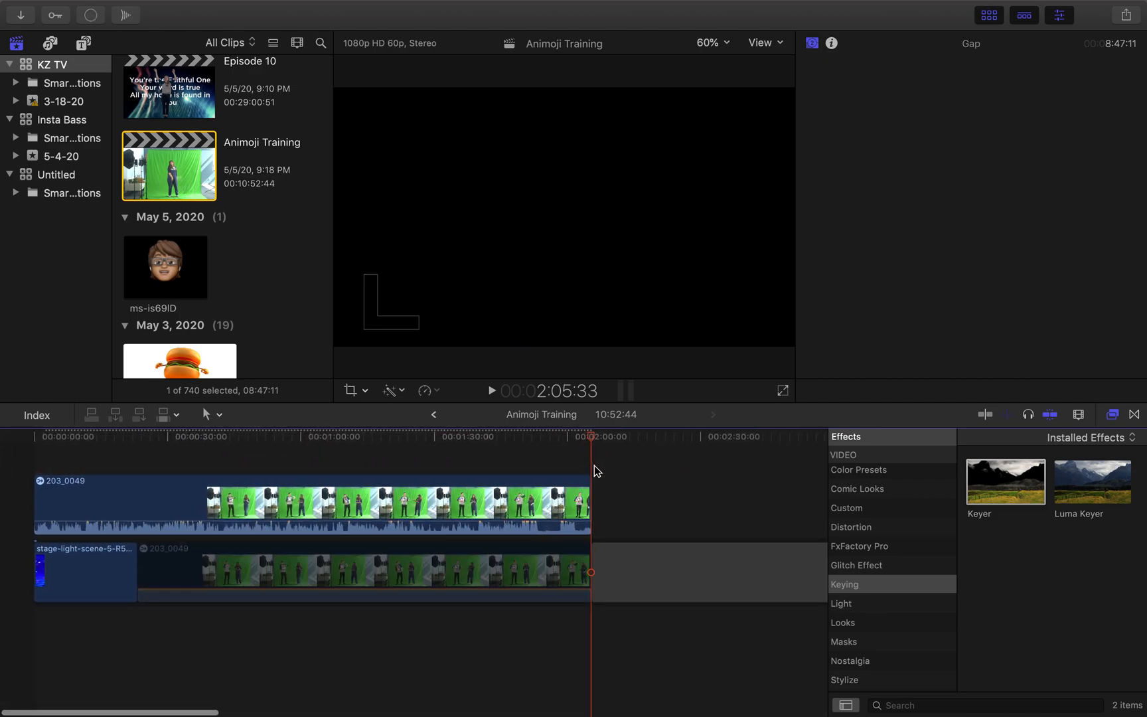
key("super+equal")
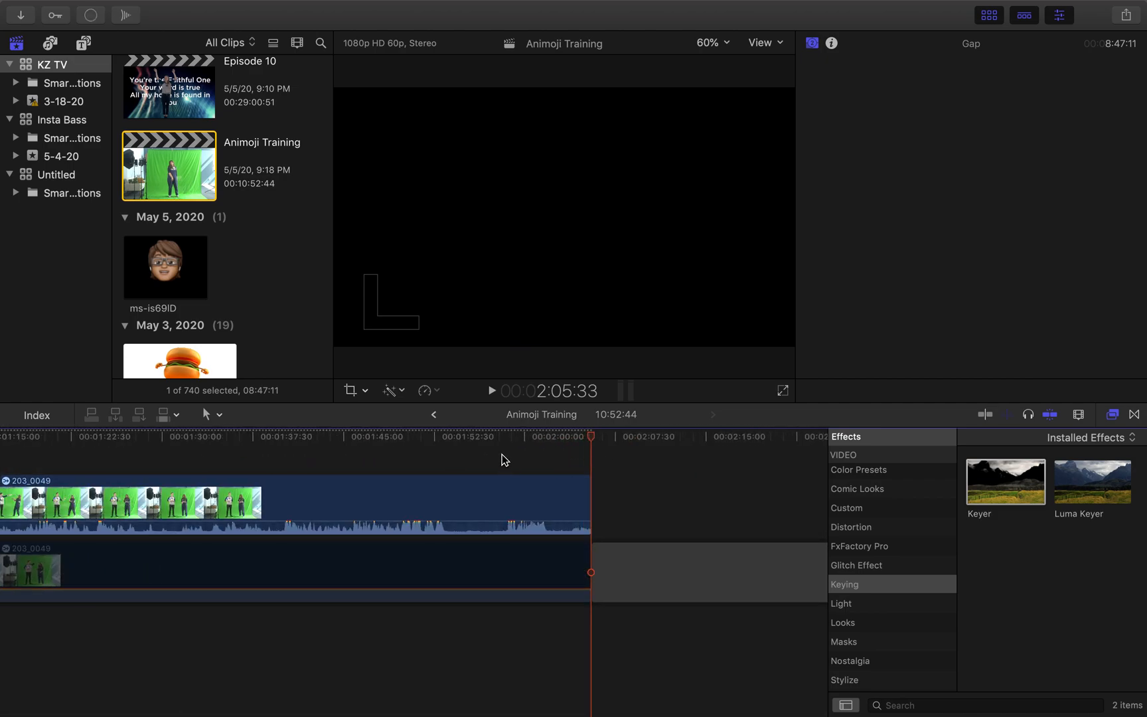
left_click(502, 438)
mouse_move(481, 438)
left_mouse_down()
mouse_move(442, 438)
mouse_move(499, 434)
left_mouse_up()
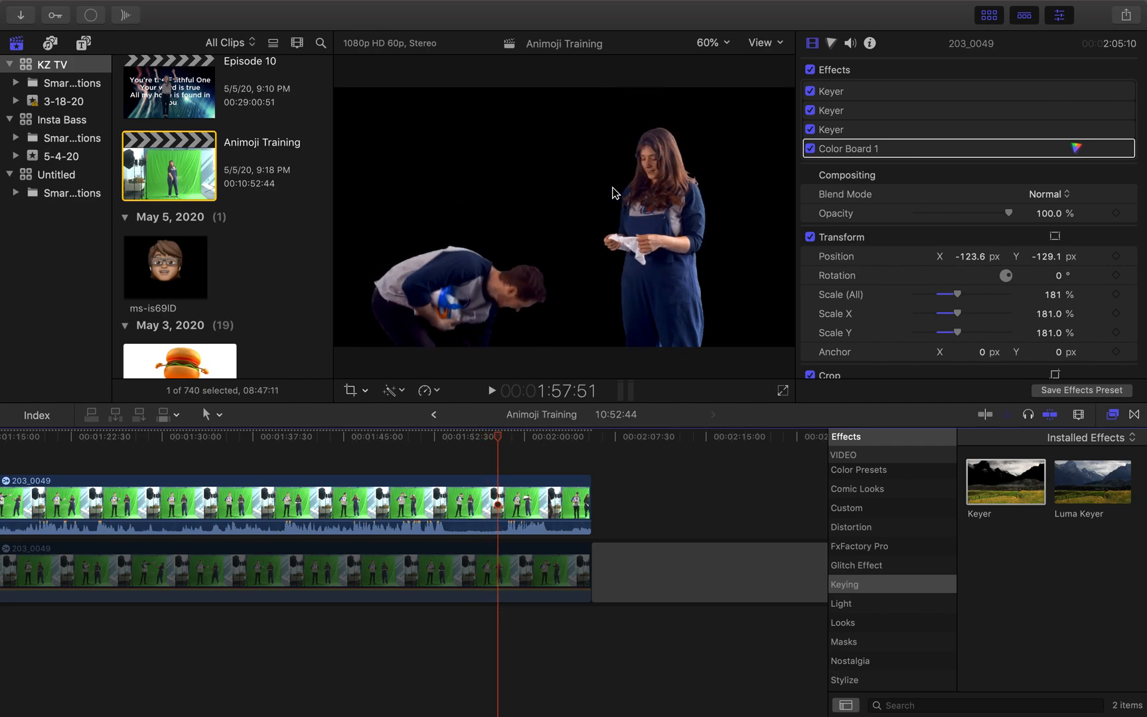
left_click_drag(499, 442, 450, 436)
left_click(450, 501)
key("cmd+b")
left_click(610, 491)
left_click(499, 530)
key("Delete")
Split the connected 203_0049 clip at 11:47 over the stage-light footage.
scroll(499, 524, "left", 15)
left_click_drag(110, 445, 160, 447)
key("super+equal")
key("super+equal")
key("super+equal")
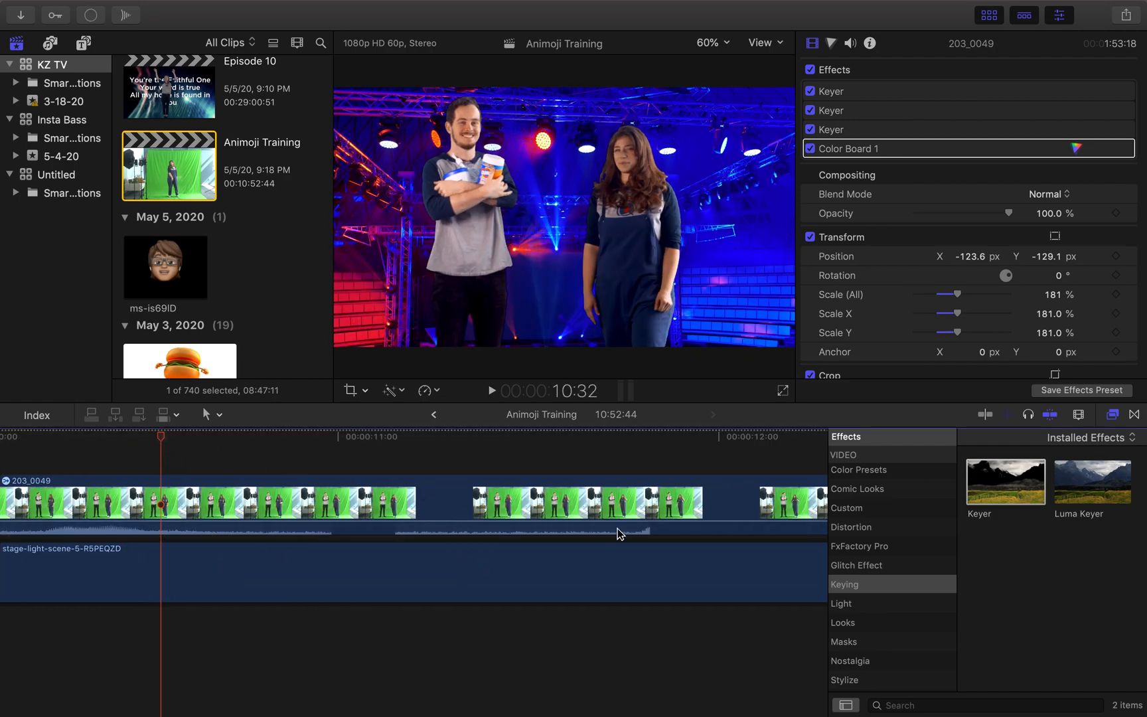
scroll(617, 528, "right", 5)
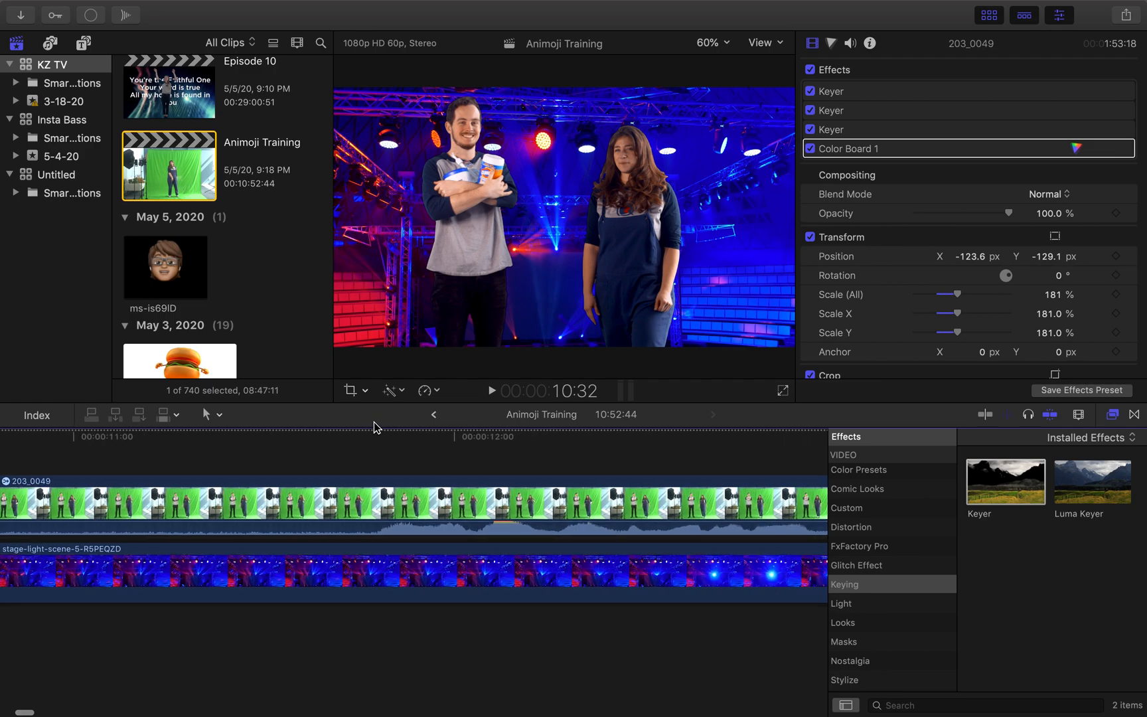
left_click(374, 439)
mouse_move(373, 447)
left_mouse_down()
mouse_move(313, 444)
mouse_move(372, 447)
left_mouse_up()
left_click(373, 501)
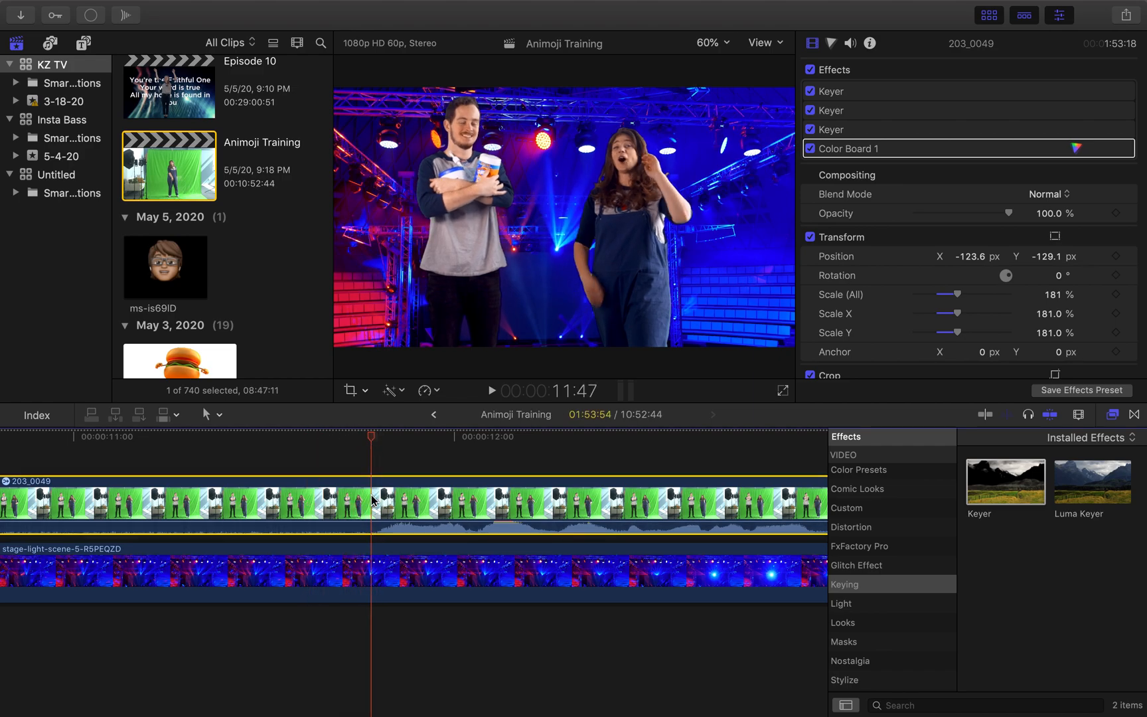
key("super+b")
Delete the opening piece of the connected 203_0049 clip before the 11:47 cut.
key("super+minus")
key("super+minus")
key("super+minus")
key("super+minus")
key("super+minus")
key("super+minus")
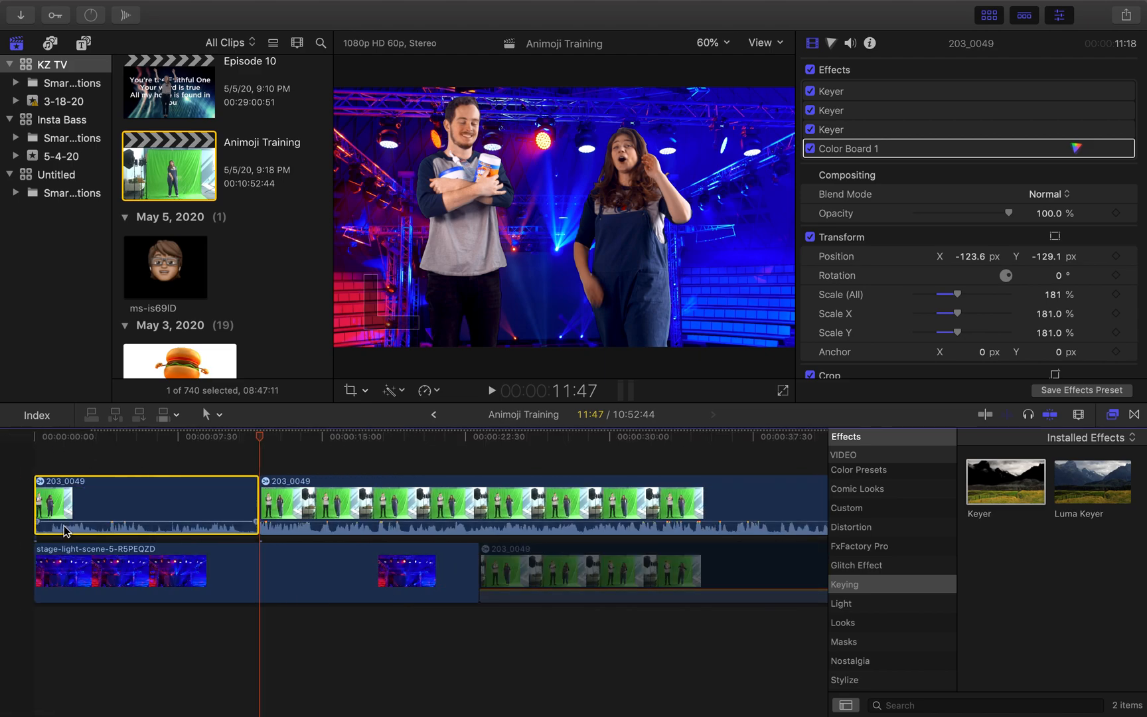
key("Delete")
Move the remaining connected 203_0049 clip over the disabled 203_0049 clip, aligning it with that clip's span.
scroll(396, 488, "right", 5)
key("super+minus")
key("super+minus")
scroll(396, 488, "right", 5)
scroll(397, 488, "left", 5)
left_click_drag(244, 504, 310, 499)
scroll(519, 514, "right", 5)
left_click_drag(466, 509, 470, 512)
scroll(624, 511, "left", 5)
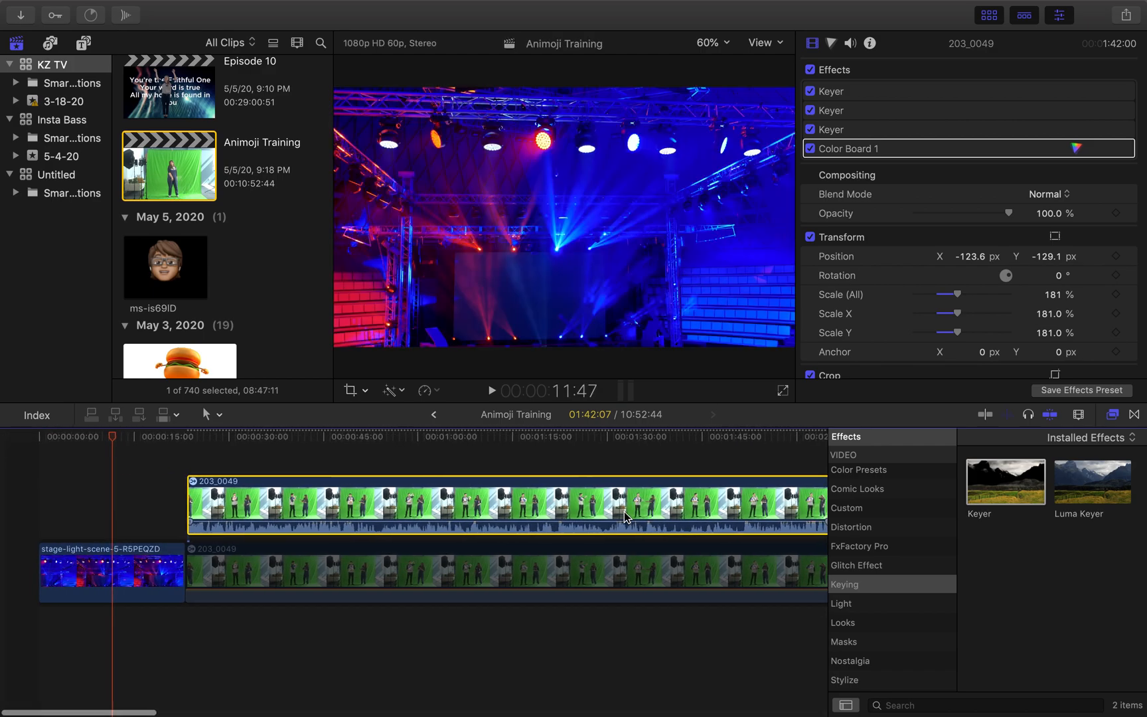
Examine the moved 203_0049 clip around 1:07:45, at its end at 2:05:33, and at 1:02:35.
left_click(458, 447)
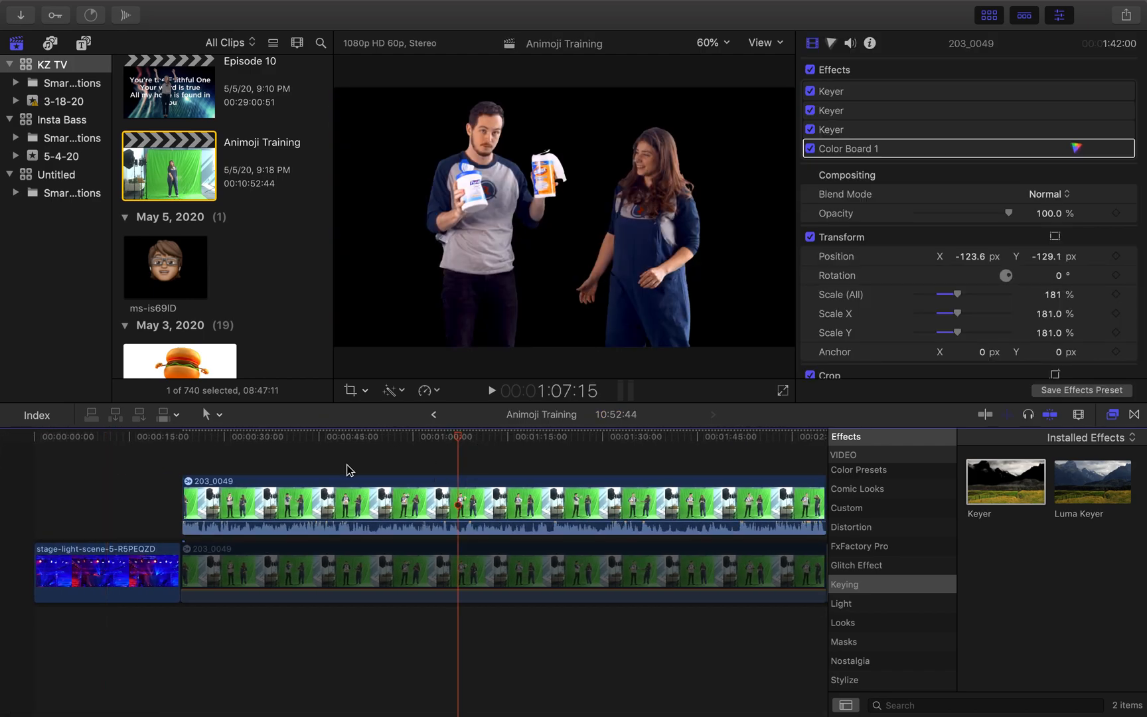
mouse_move(461, 436)
left_mouse_down()
mouse_move(227, 437)
mouse_move(463, 435)
left_mouse_up()
scroll(463, 505, "right", 5)
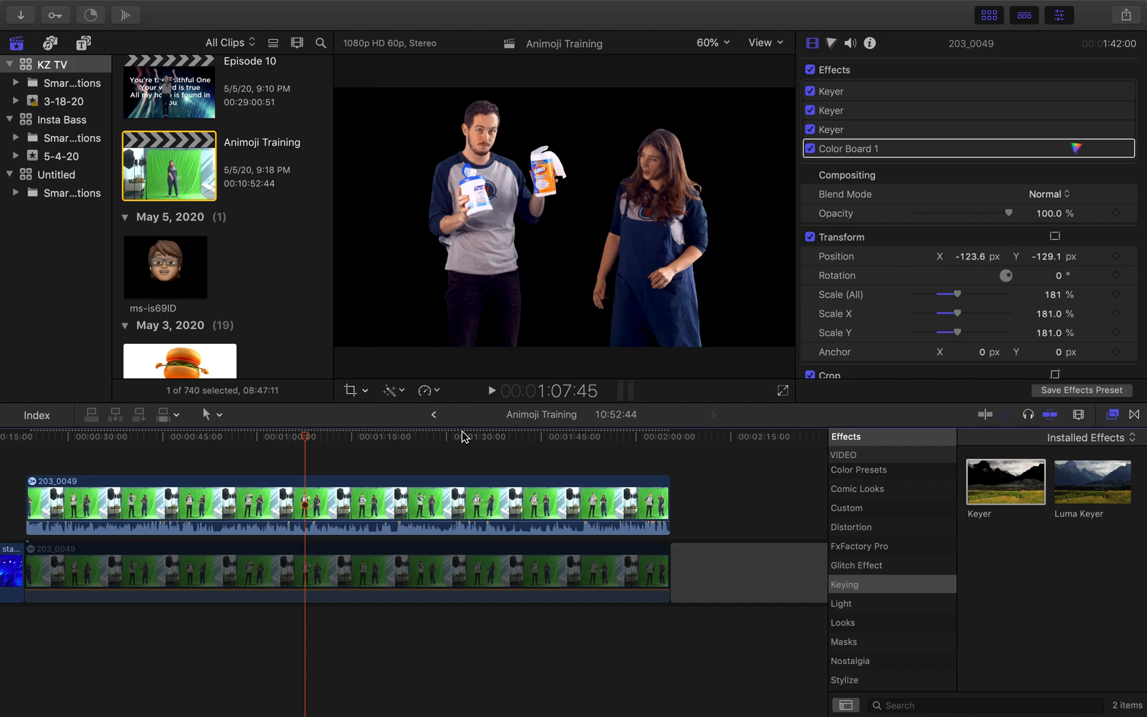
left_click_drag(457, 446, 664, 451)
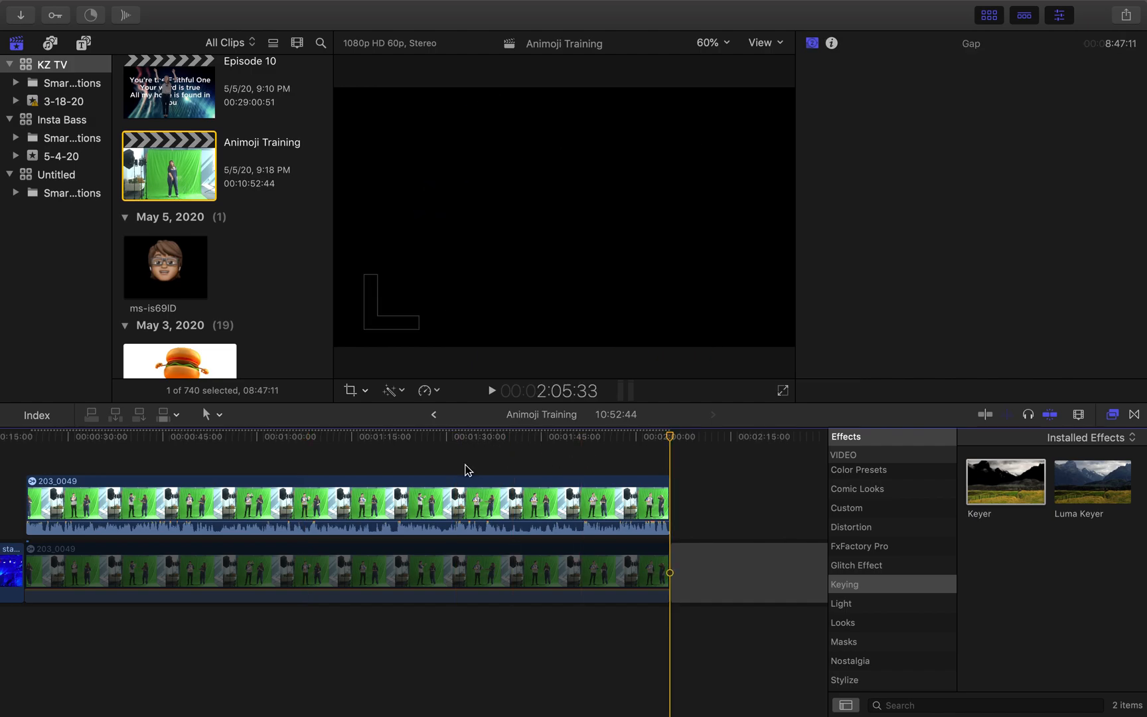
scroll(286, 461, "left", 5)
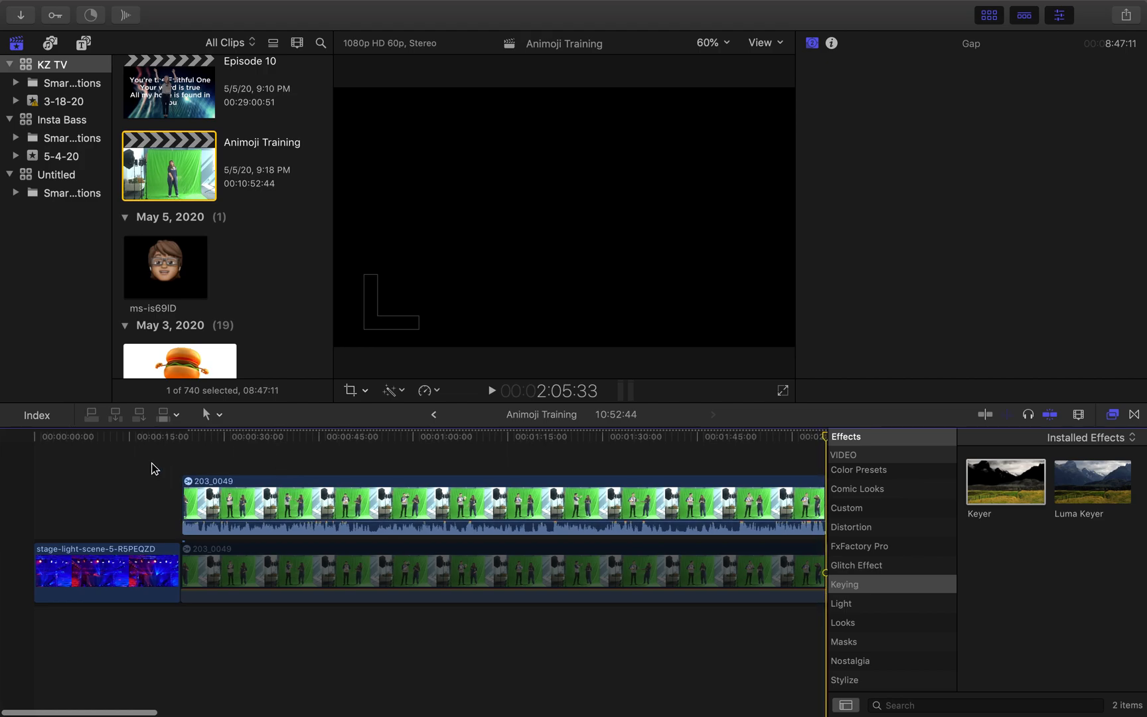
left_click(169, 471)
left_click(323, 445)
left_click(428, 445)
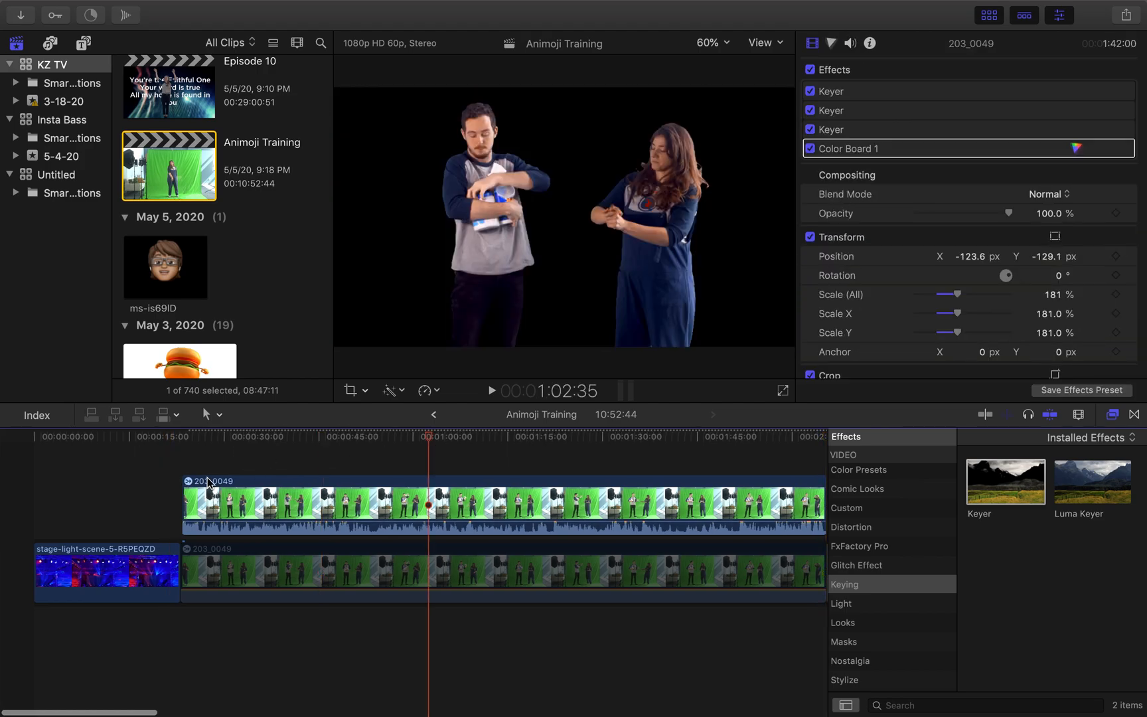
Move the connected 203_0049 clip to the start of the timeline and place the playhead at 4:02.
left_click_drag(225, 506, 75, 495)
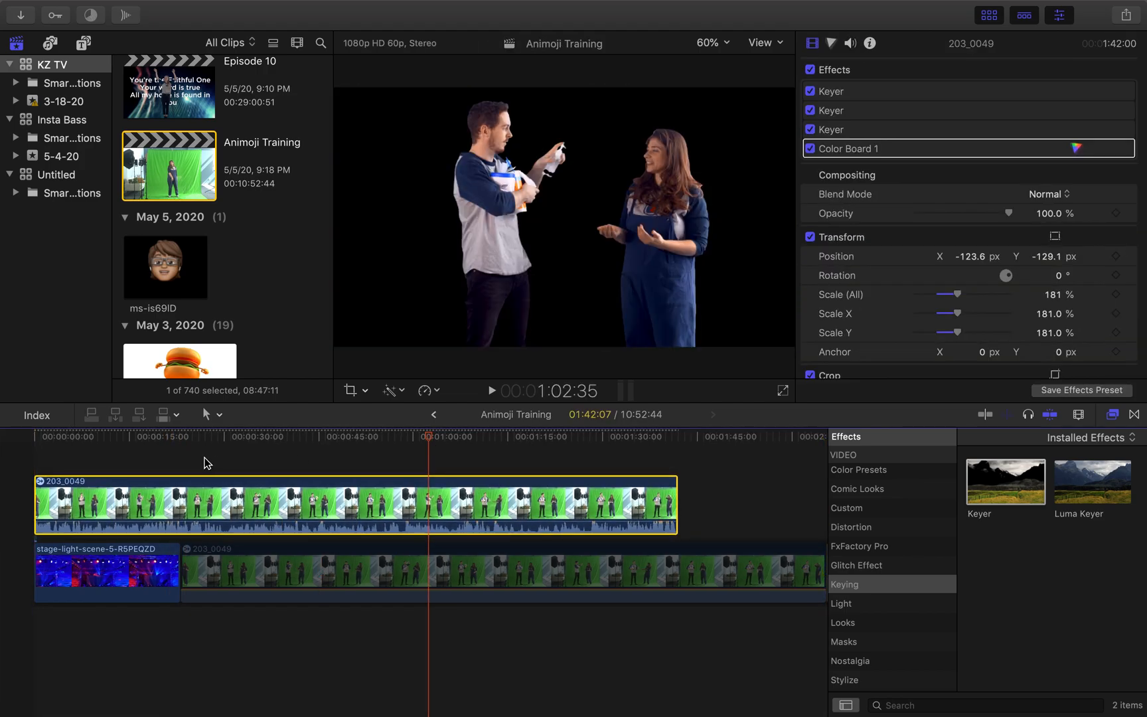
left_click(178, 468)
left_click_drag(181, 438, 60, 438)
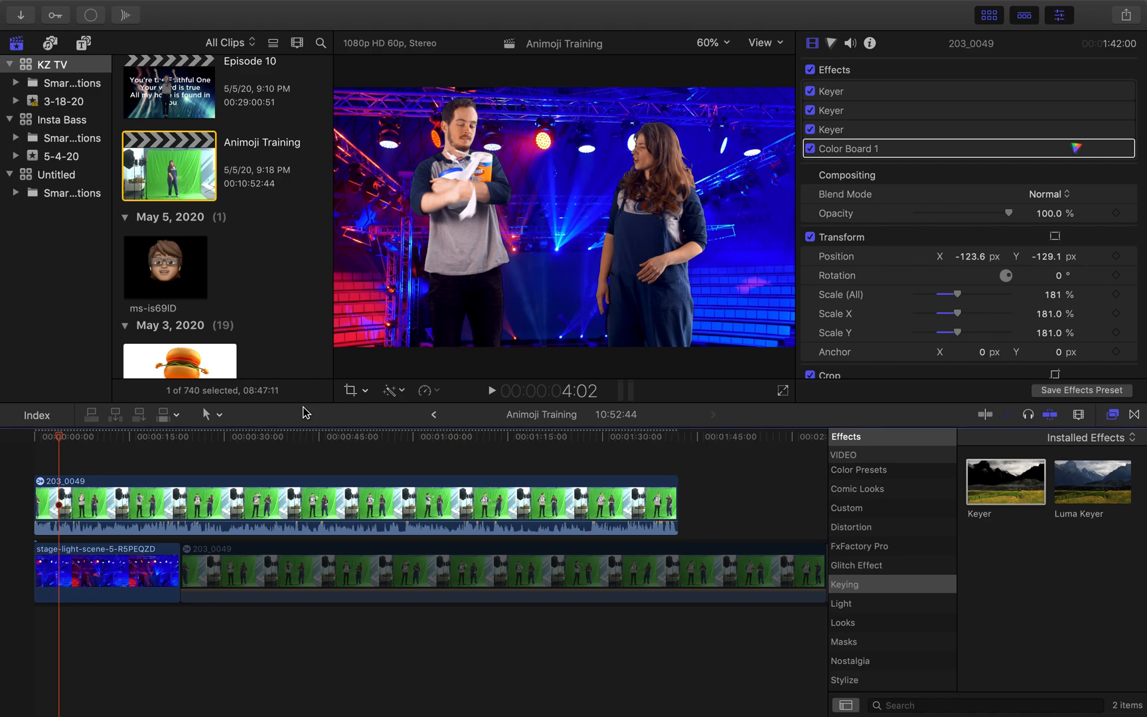
Find the music track 04 Trust and Obey in the KZ TV library and add it beneath the clips at the timeline's start.
scroll(267, 214, "down", 20)
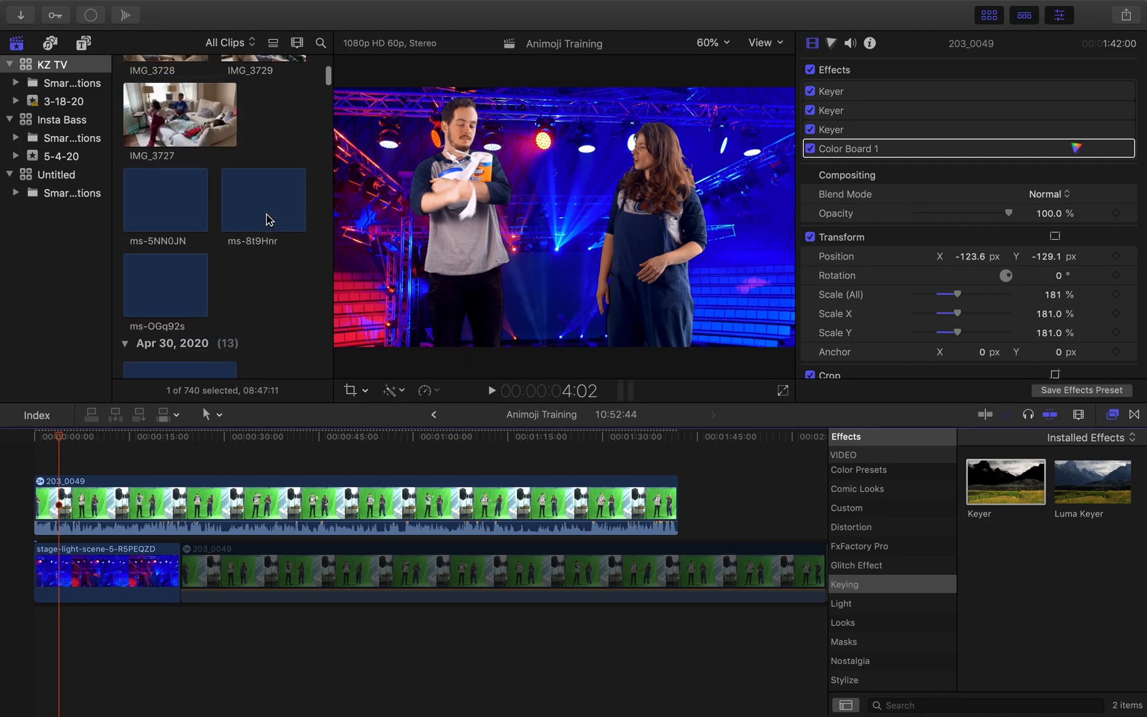
scroll(266, 220, "down", 20)
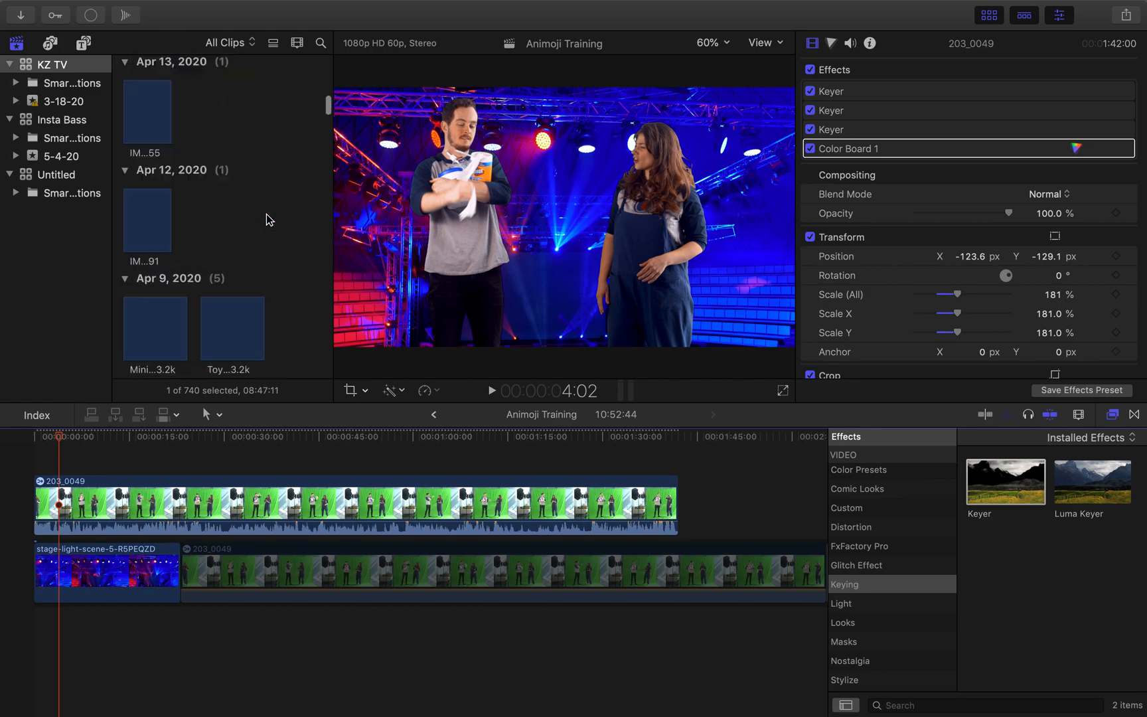
scroll(266, 220, "down", 20)
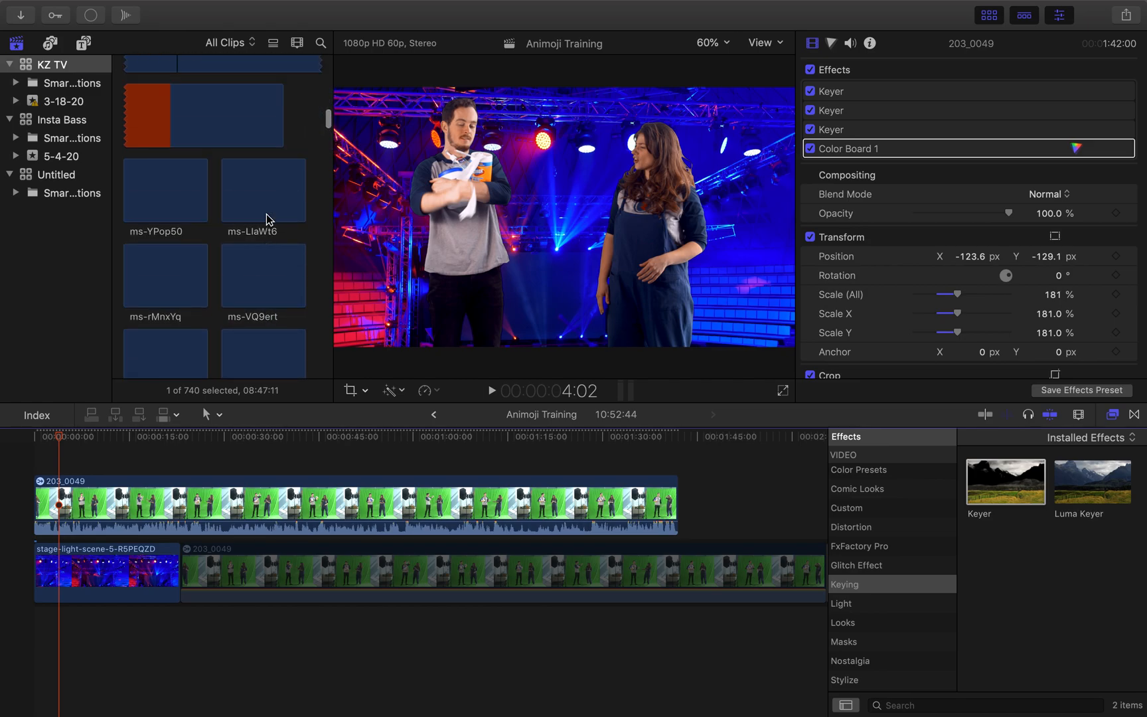
scroll(266, 219, "down", 20)
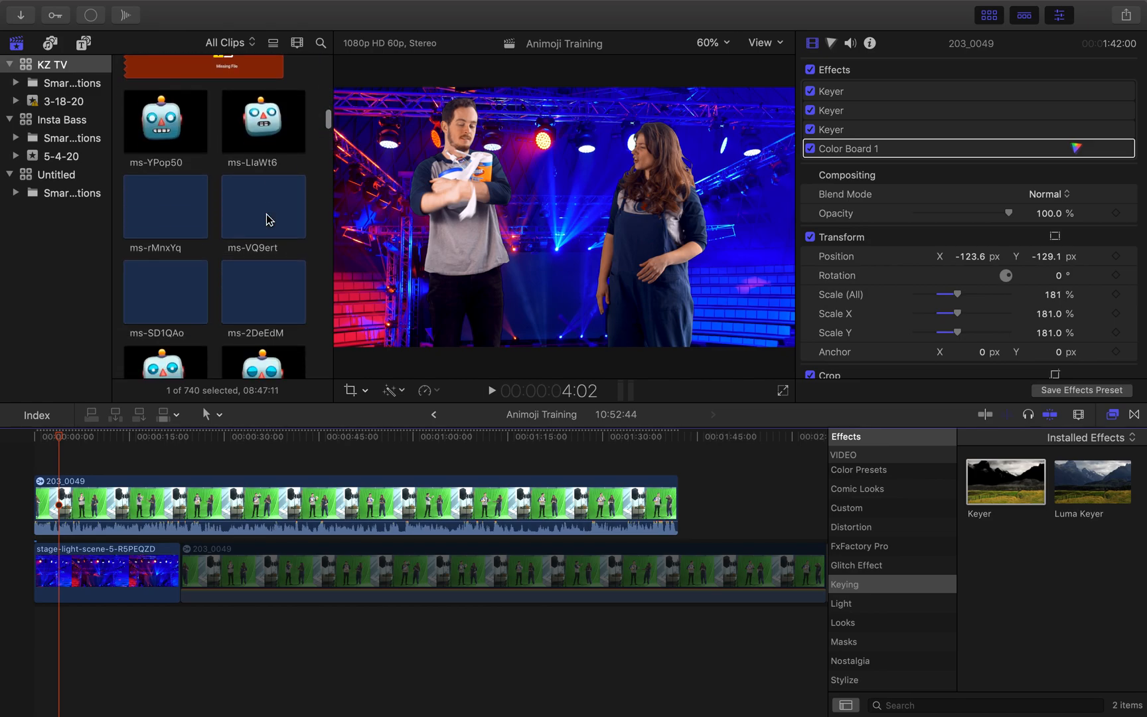
scroll(266, 220, "down", 20)
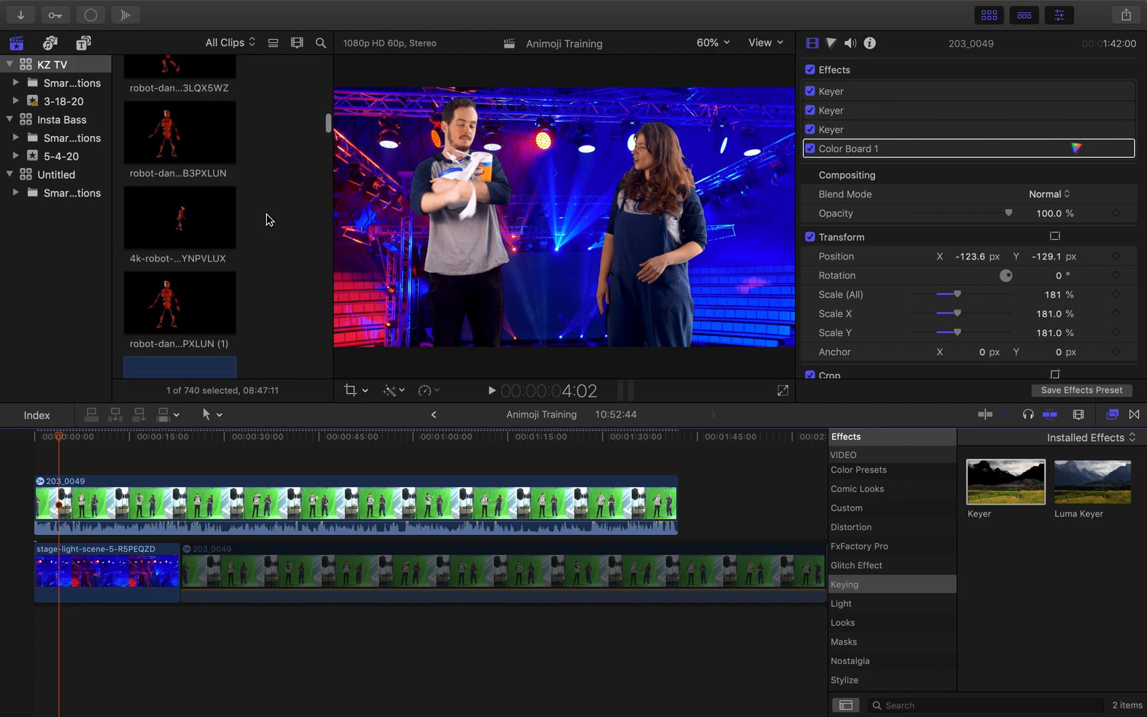
scroll(266, 220, "up", 5)
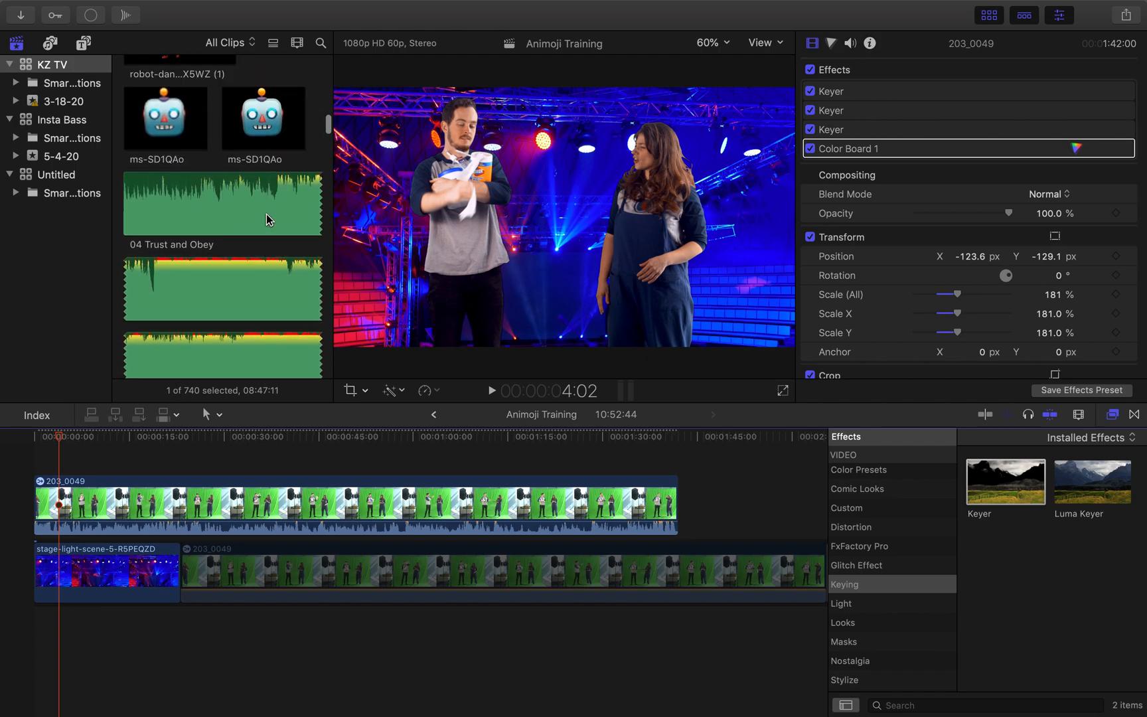
left_click(185, 290)
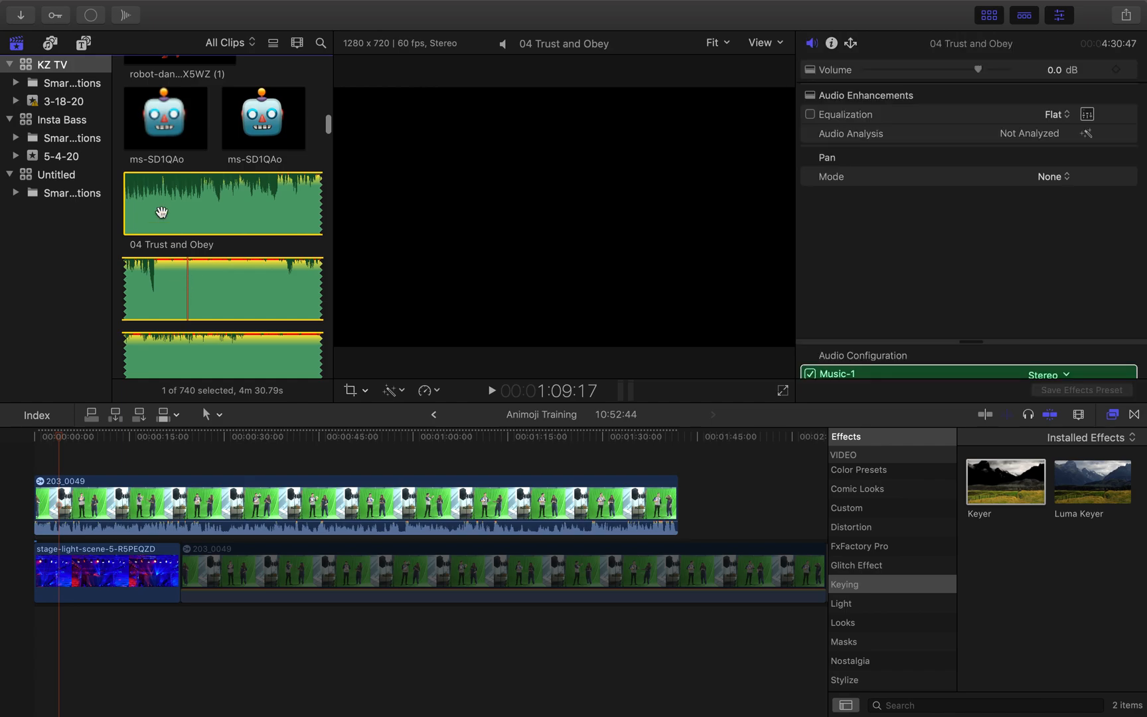
left_click_drag(201, 229, 28, 636)
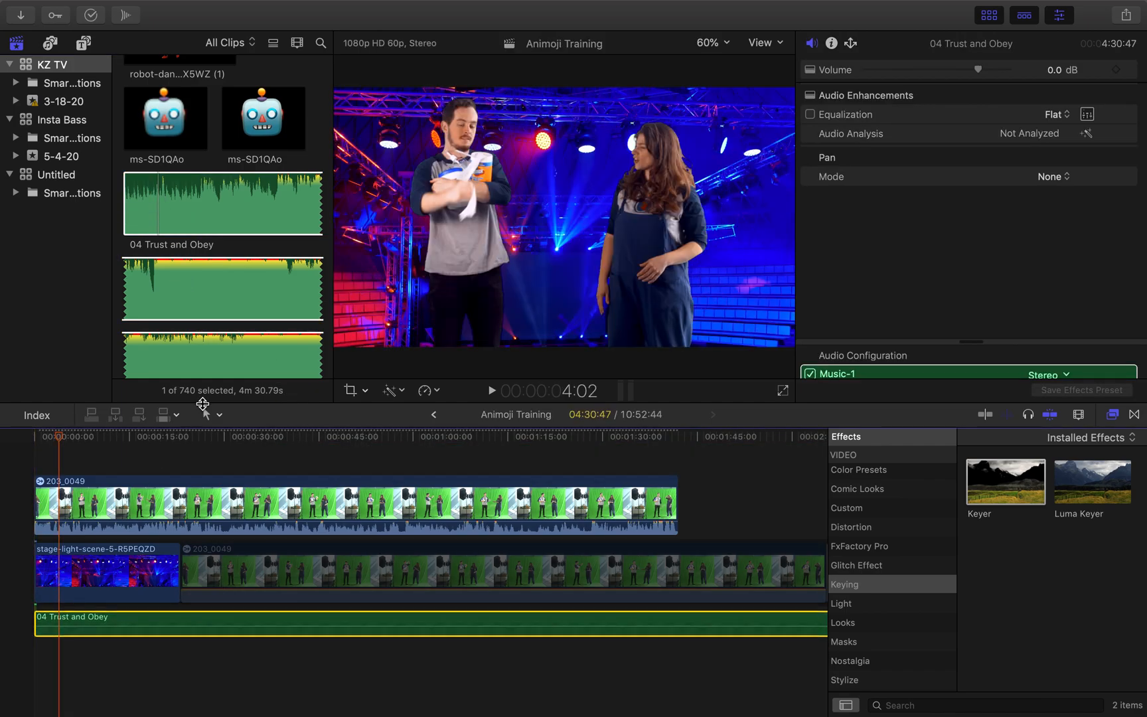
Examine the audio settings of the connected 203_0049 clip, including its volume and Channel EQ effect.
left_click(306, 475)
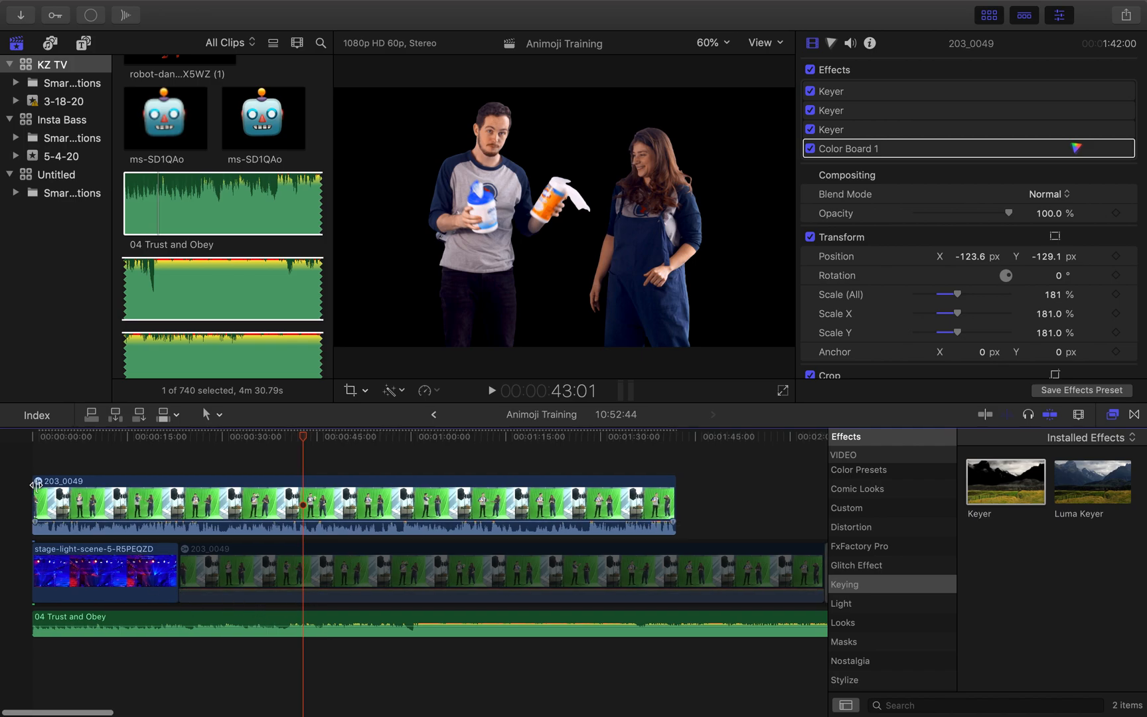
left_click(53, 473)
left_click(63, 620)
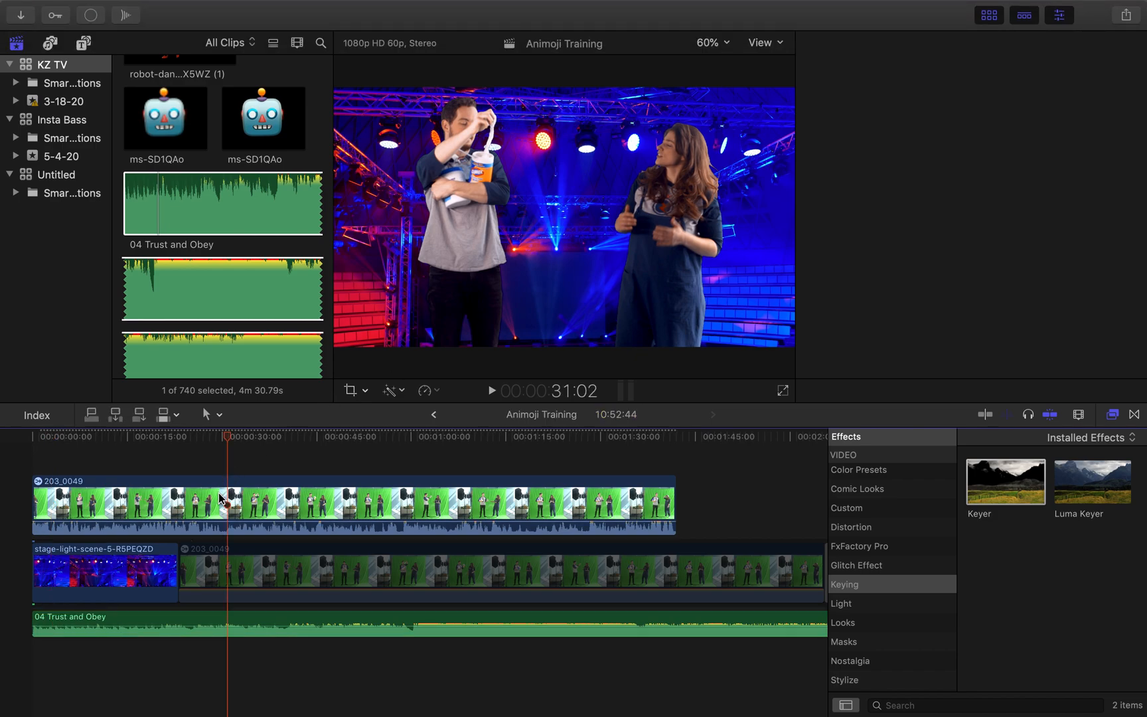
left_click(226, 494)
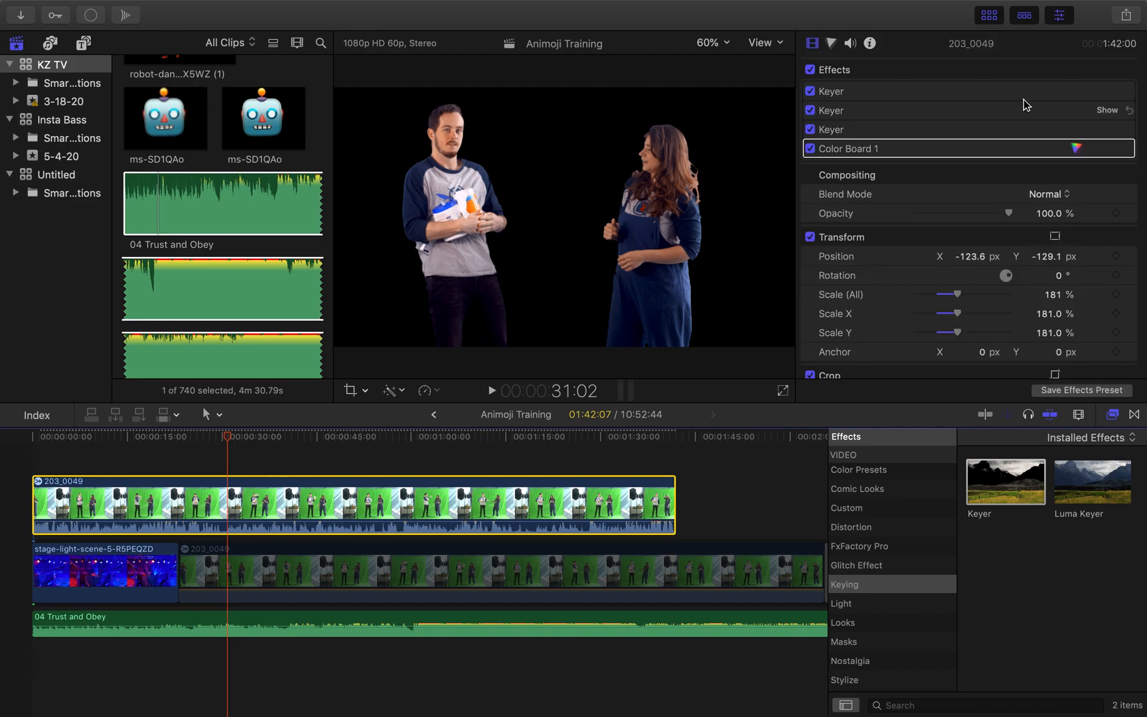
left_click(850, 43)
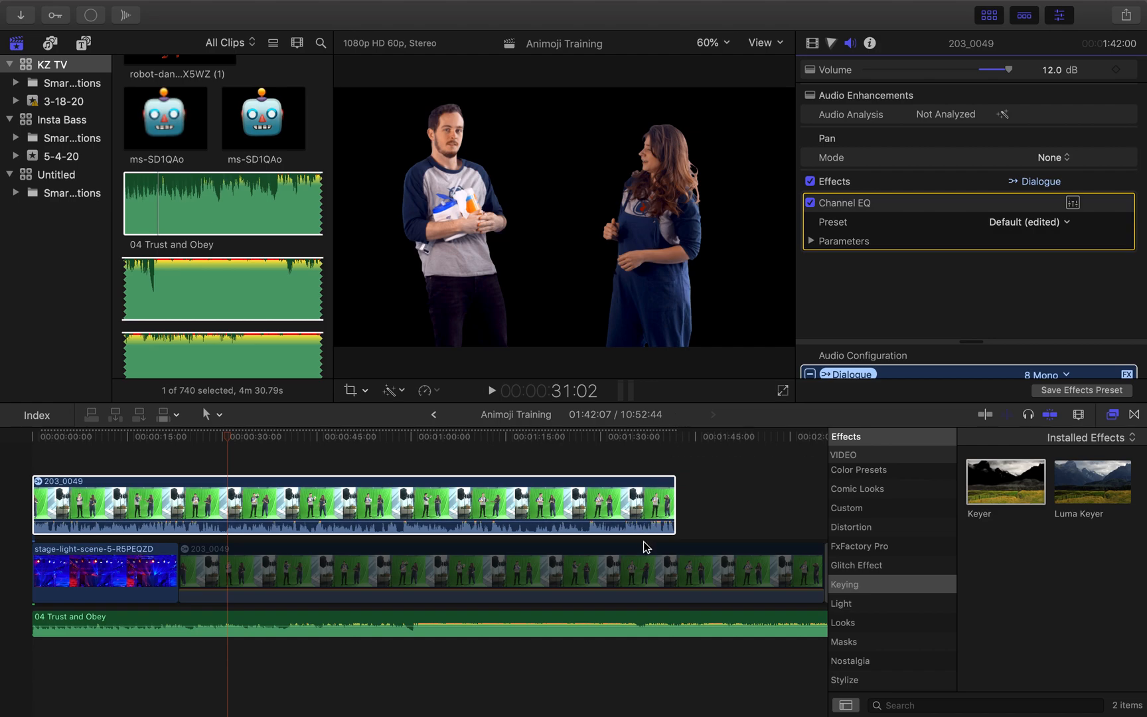
left_click(917, 215)
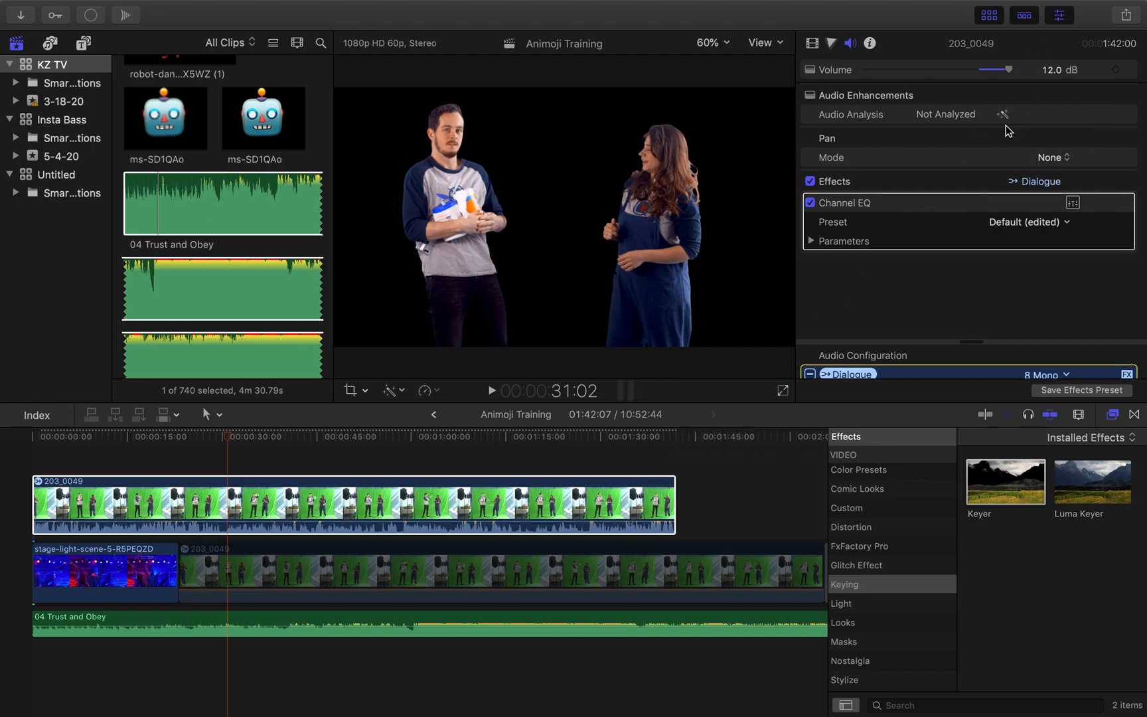
mouse_move(269, 512)
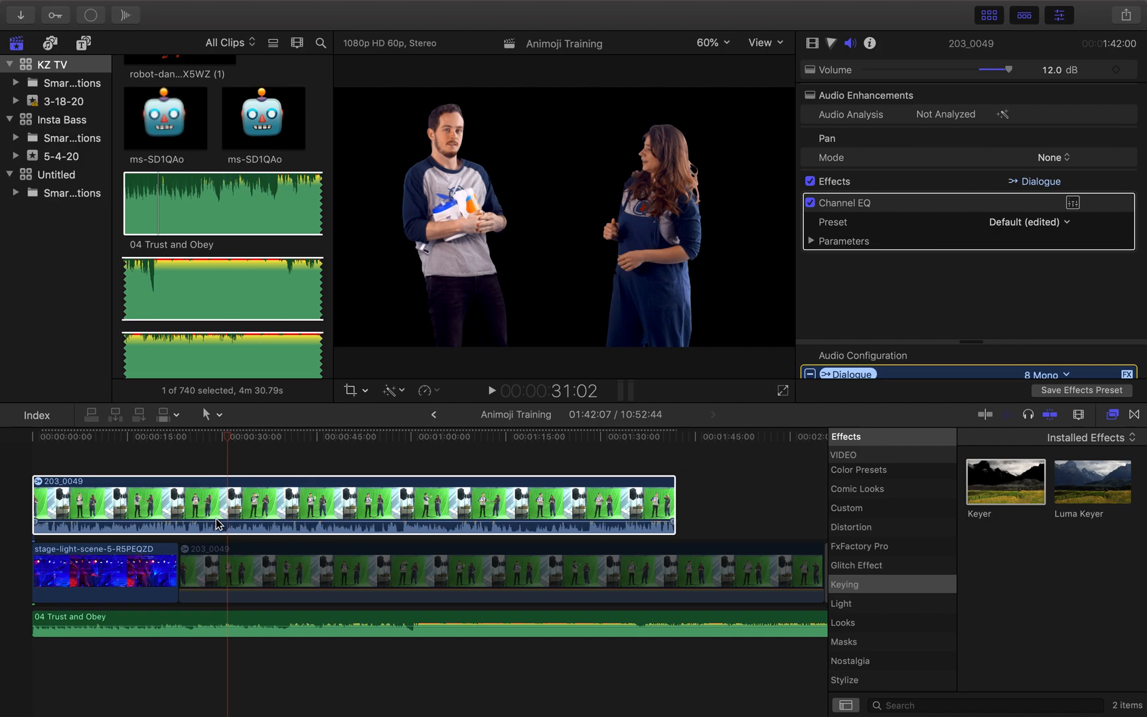
Place the playhead at 9:30 and set the volume of the 04 Trust and Obey music clip to -20 dB.
left_click(172, 453)
left_click(178, 465)
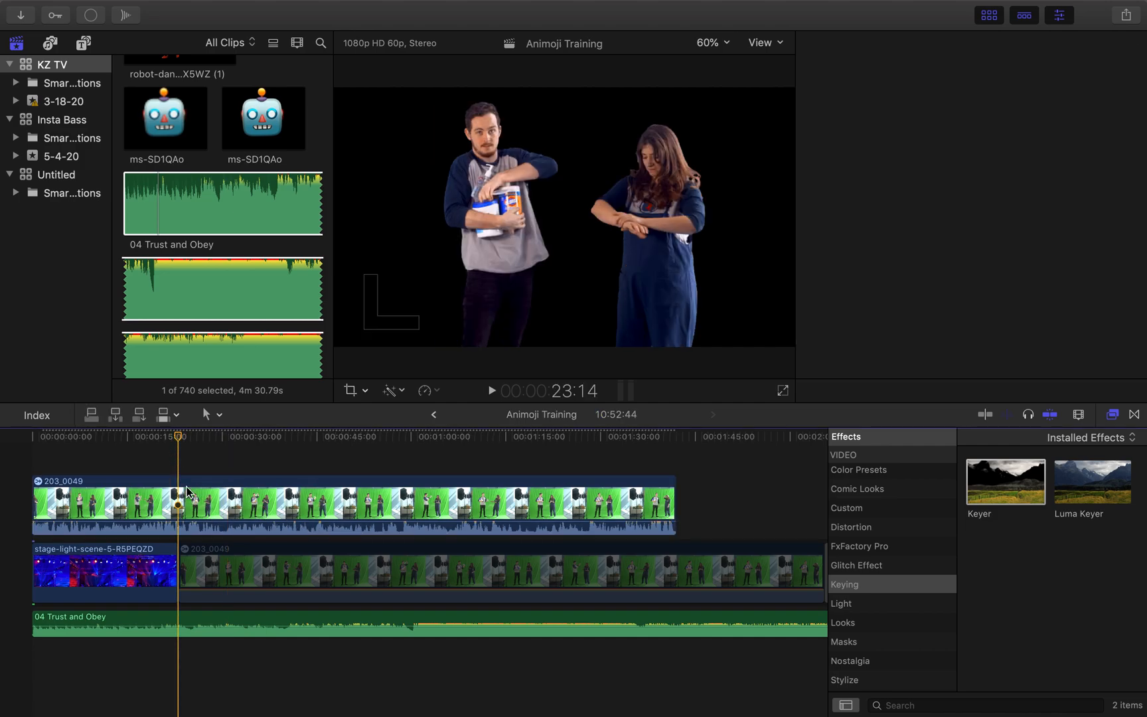
key("super+equal")
key("super+equal")
key("super+equal")
scroll(370, 503, "left", 10)
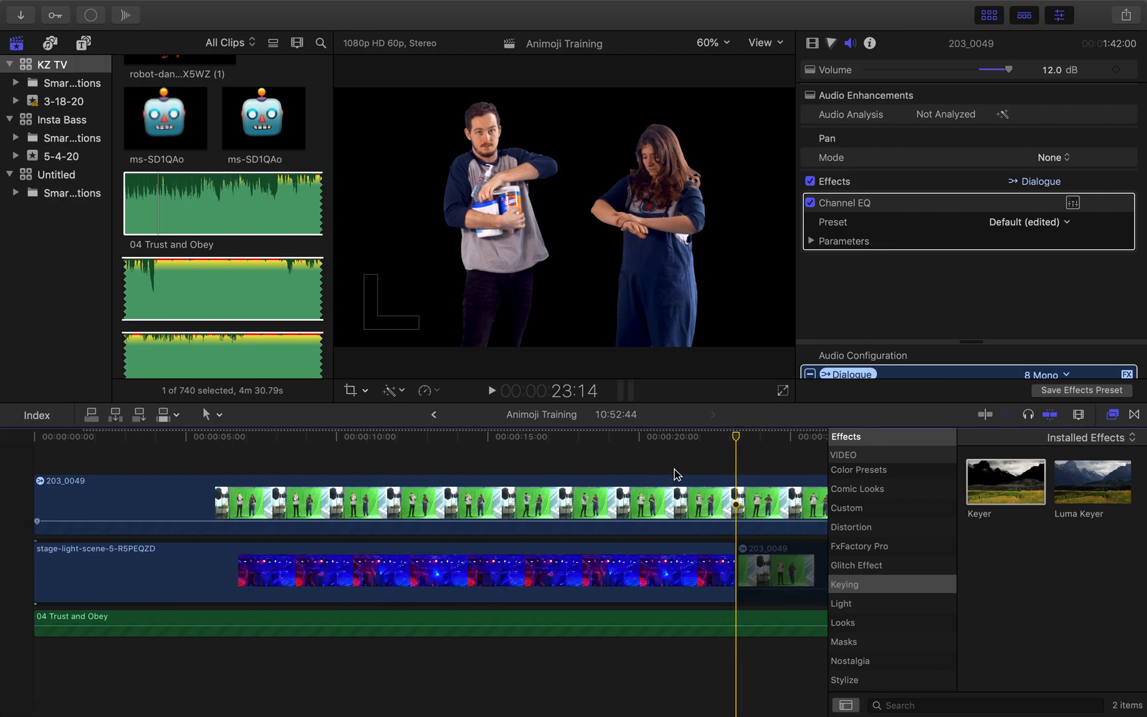
left_click_drag(735, 438, 322, 439)
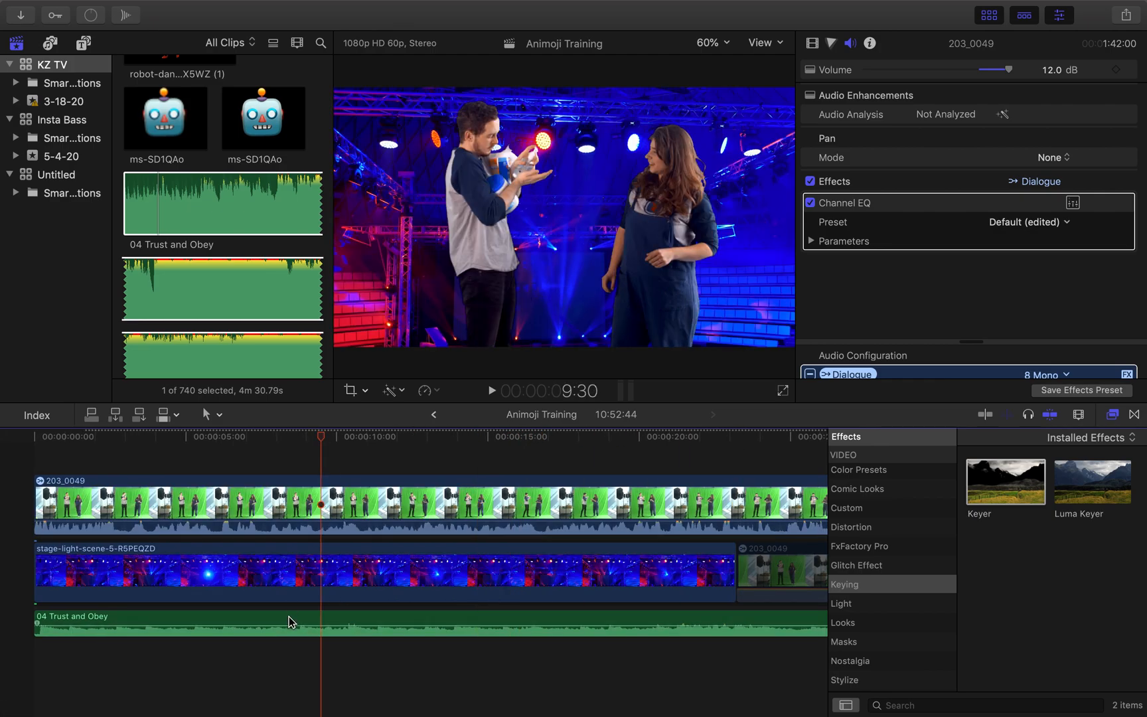
left_click(290, 622)
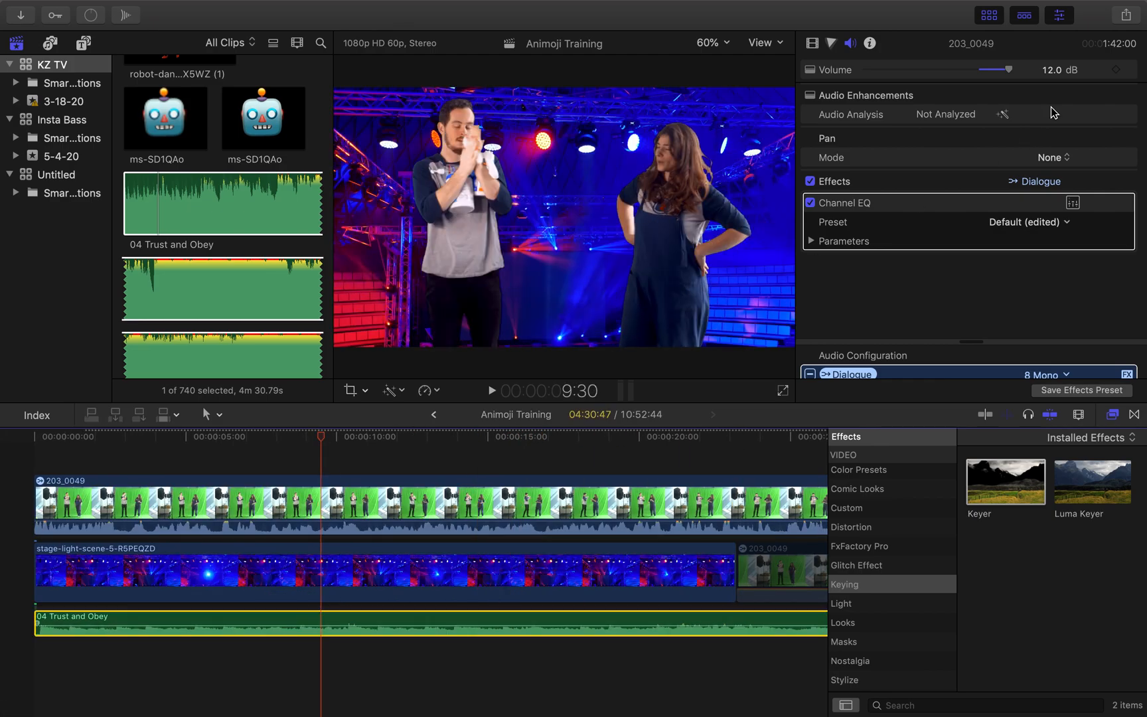
left_click(1053, 71)
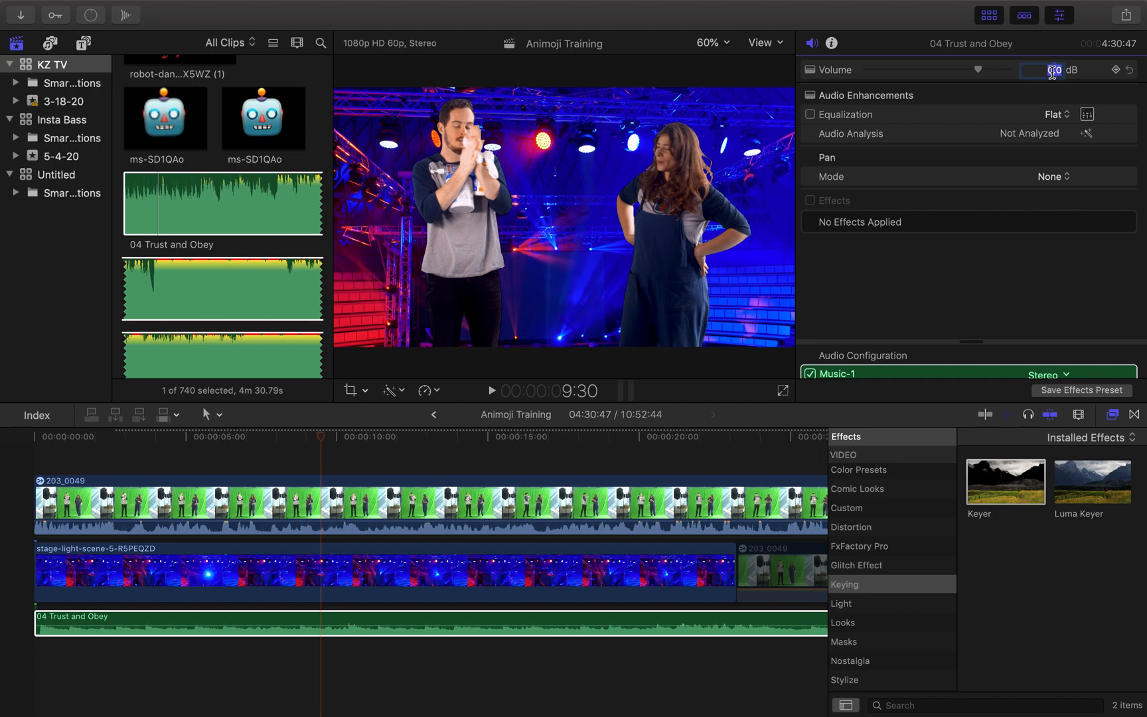
type("-20")
key("Return")
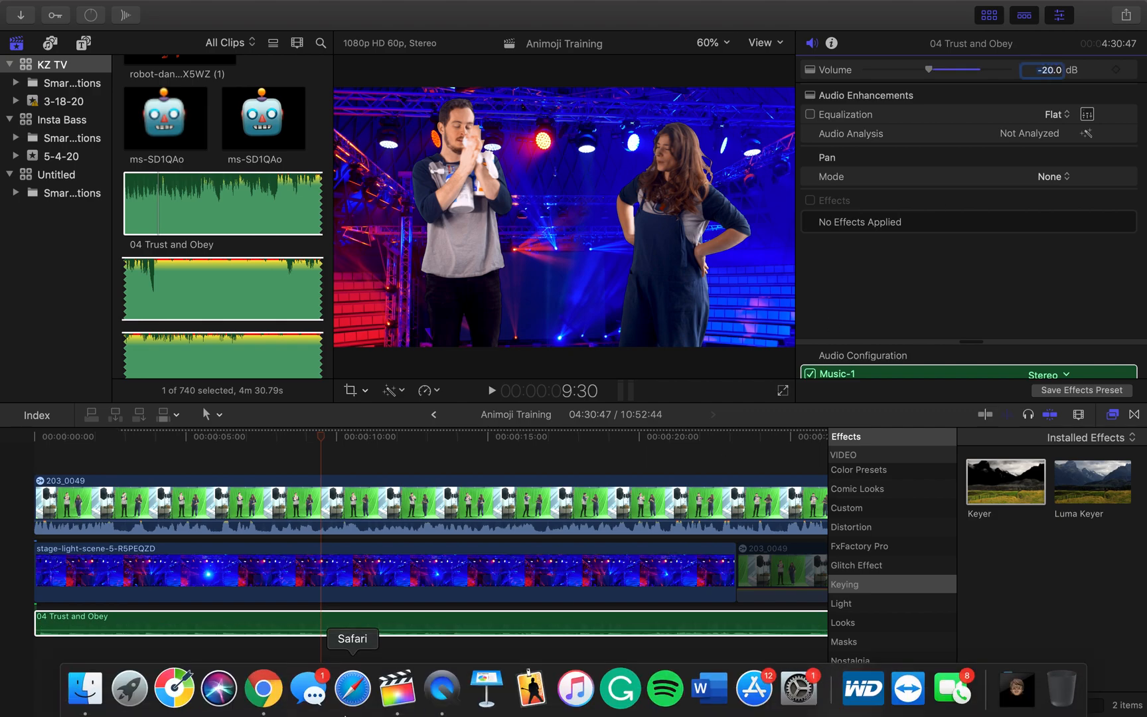
Play the timeline from about 11:01 to 17:09 to check the music level against the dialogue.
key("super+minus")
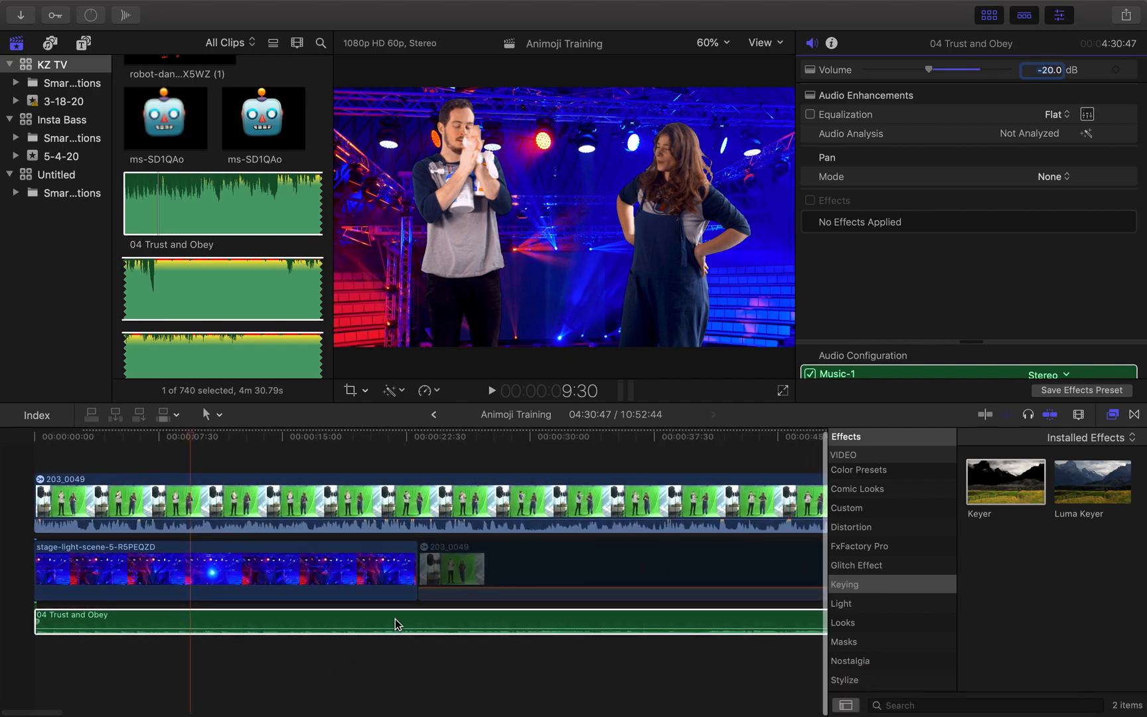
left_click(32, 438)
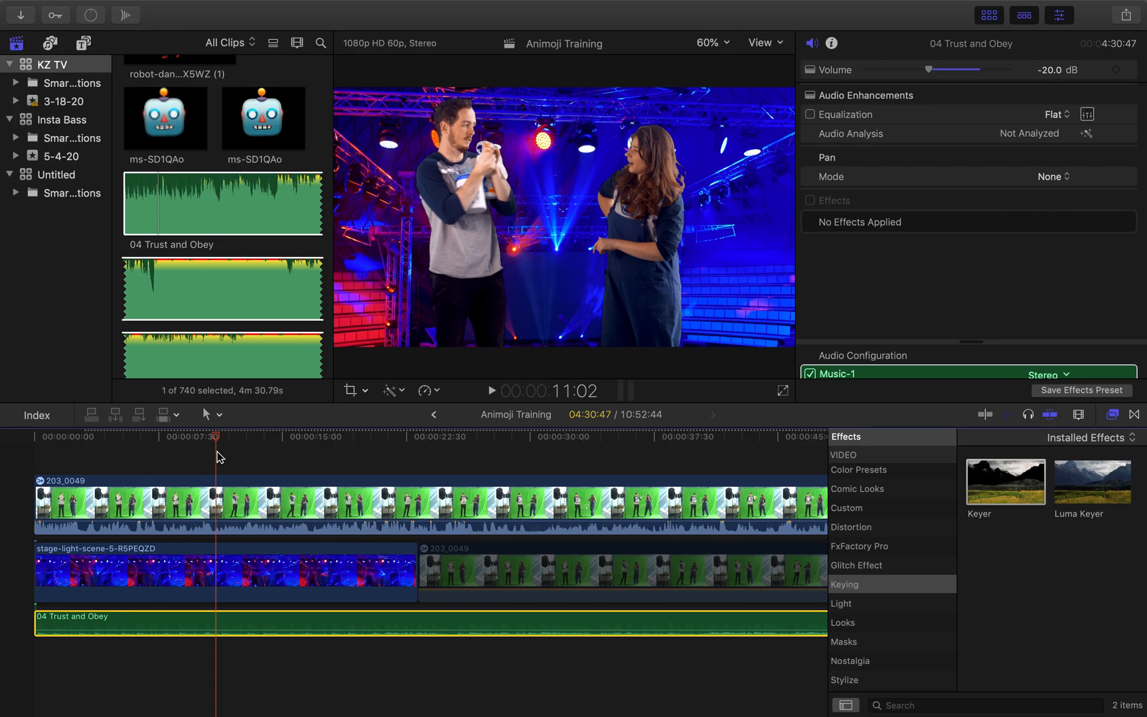
key("space")
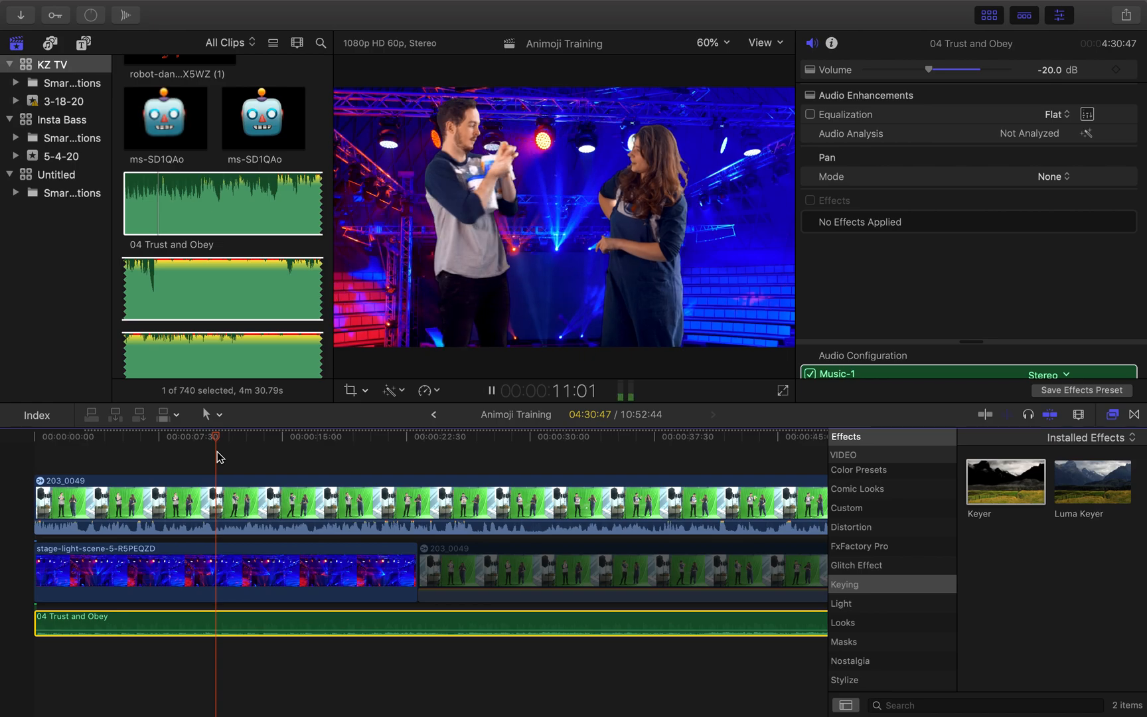
key("XF86AudioRaiseVolume")
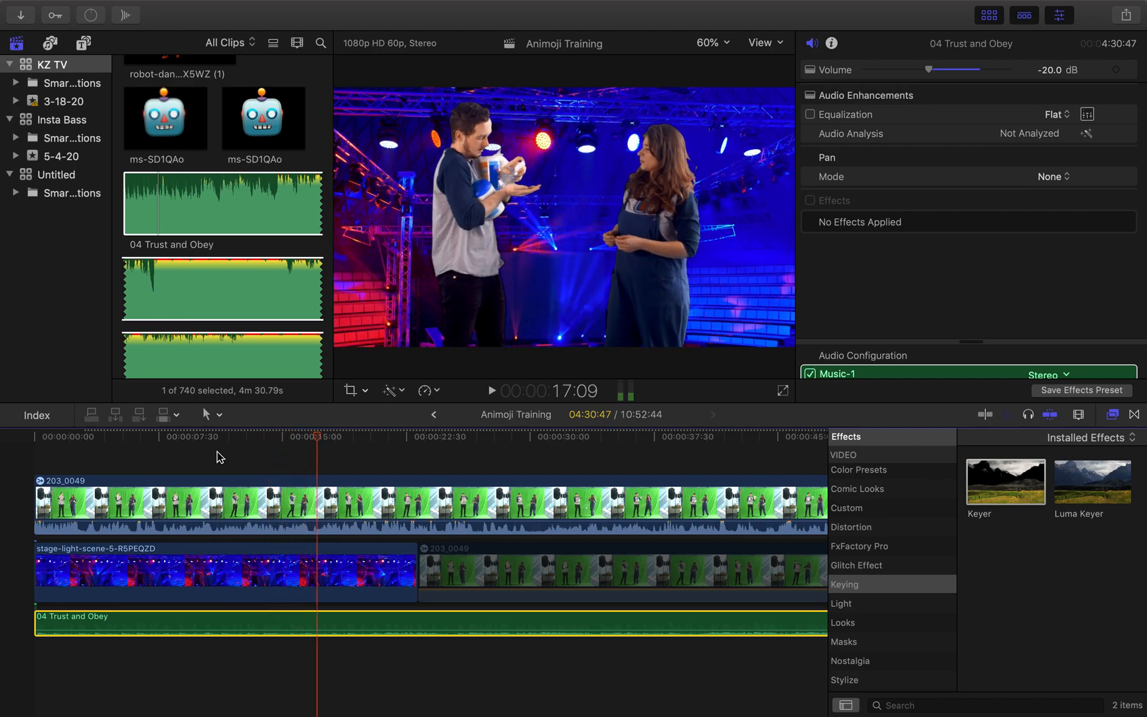
key("space")
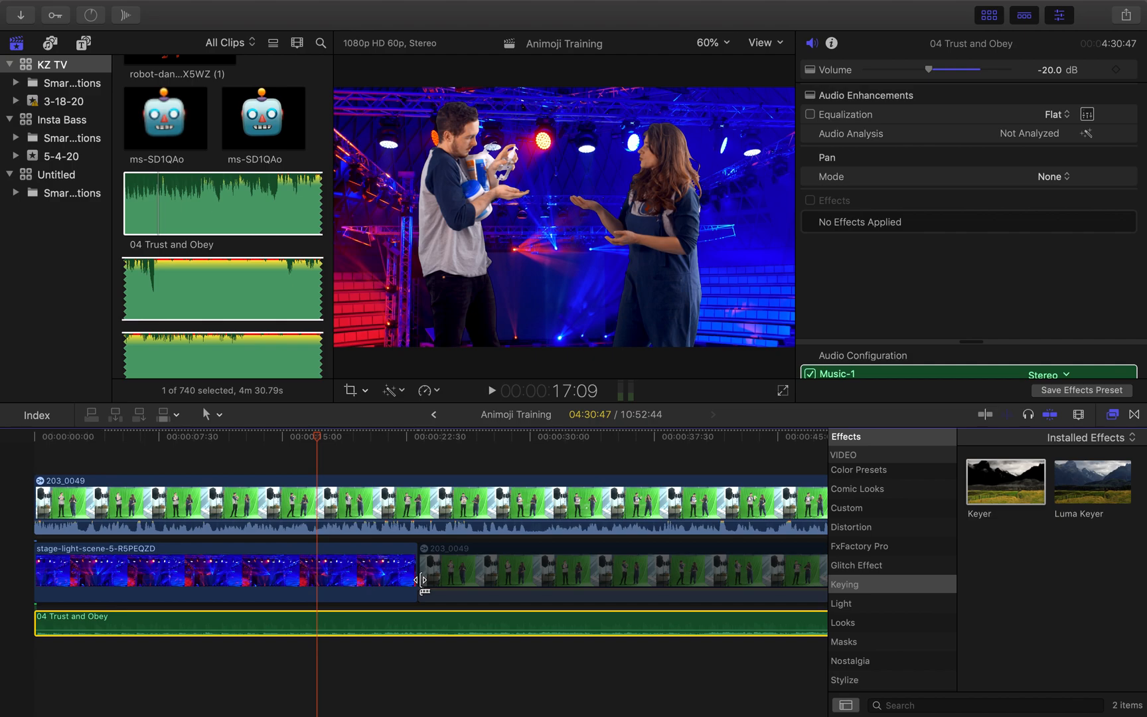
Place the playhead at 15:40 and select the stage-light-scene background clip in the timeline.
left_click(508, 467)
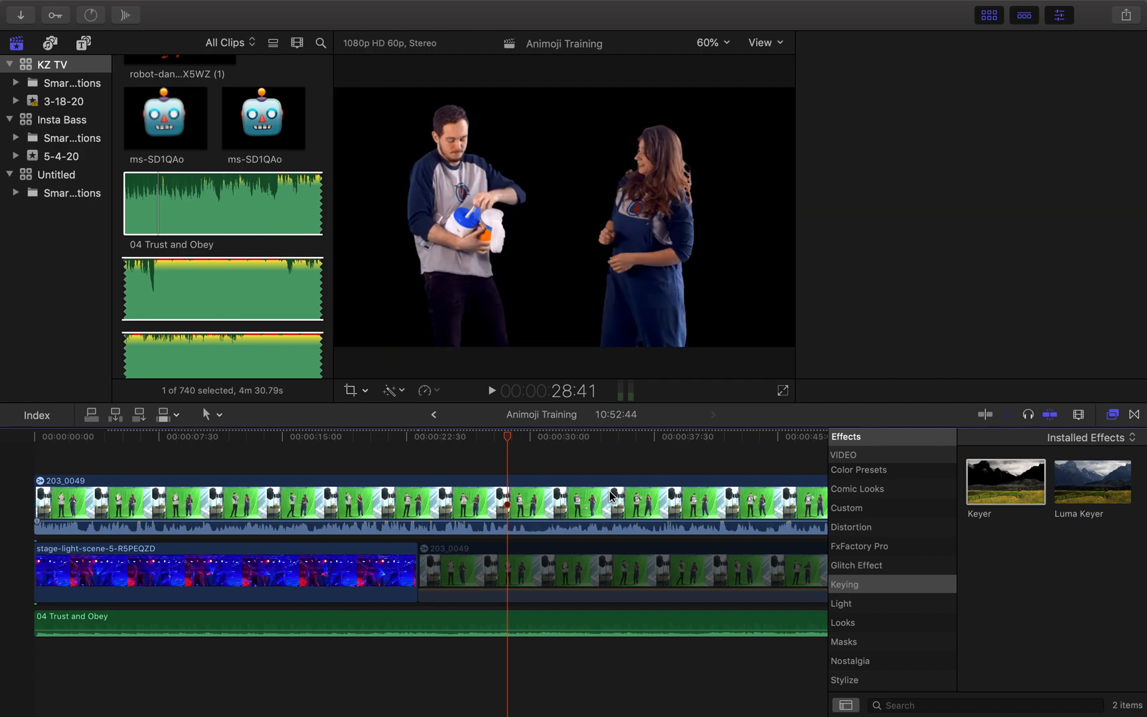
scroll(558, 478, "right", 2)
scroll(598, 493, "left", 3)
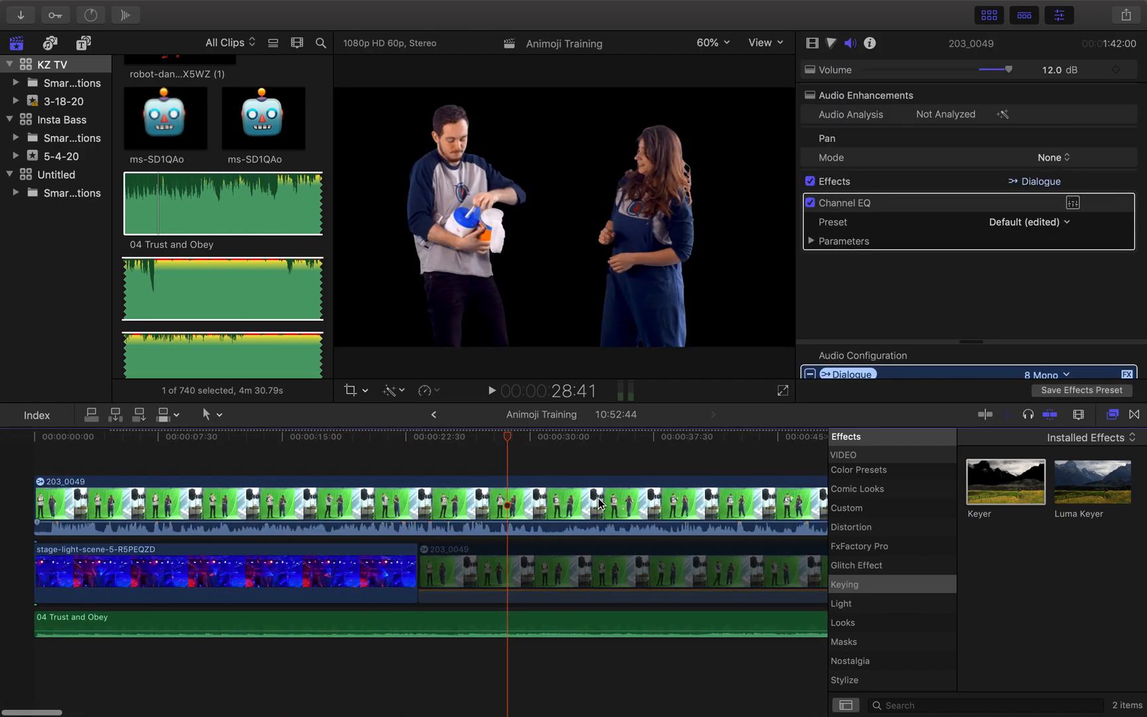
key("super+minus")
key("super+minus")
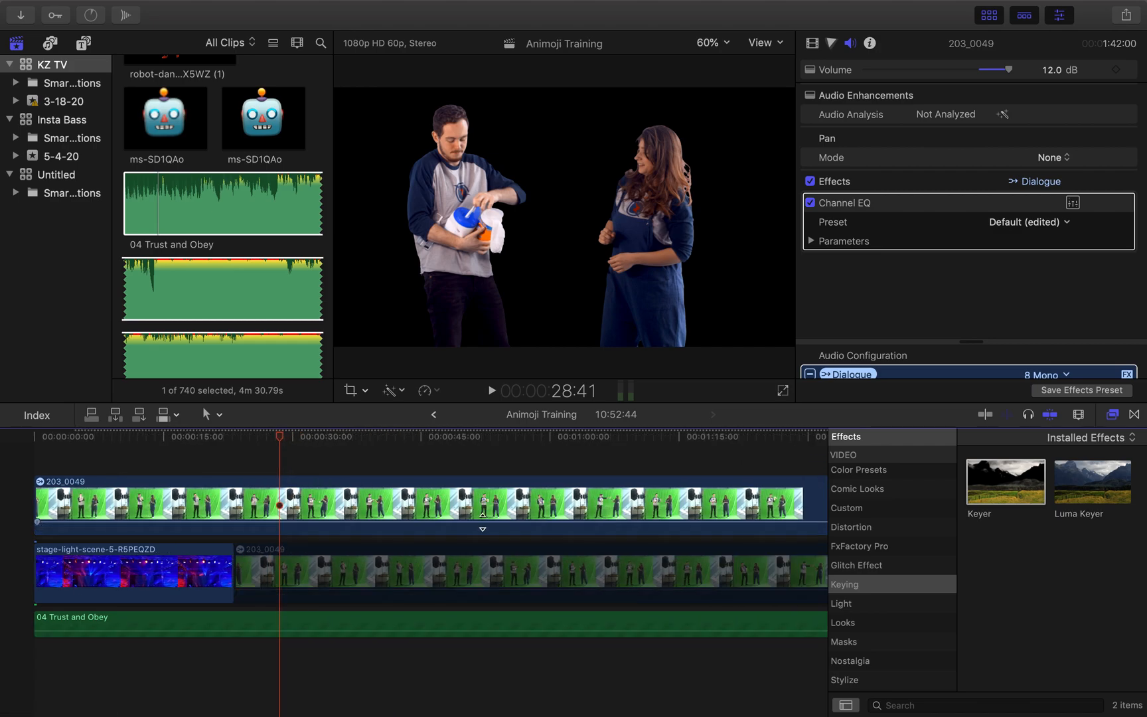
left_click(170, 456)
left_click(194, 580)
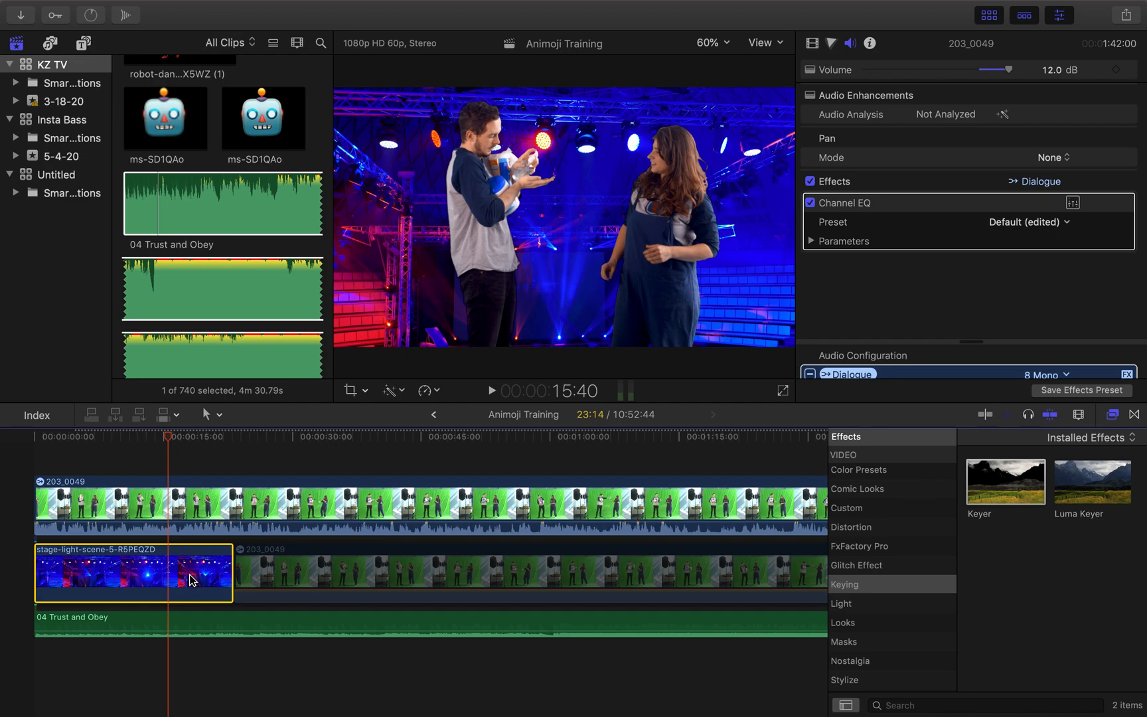